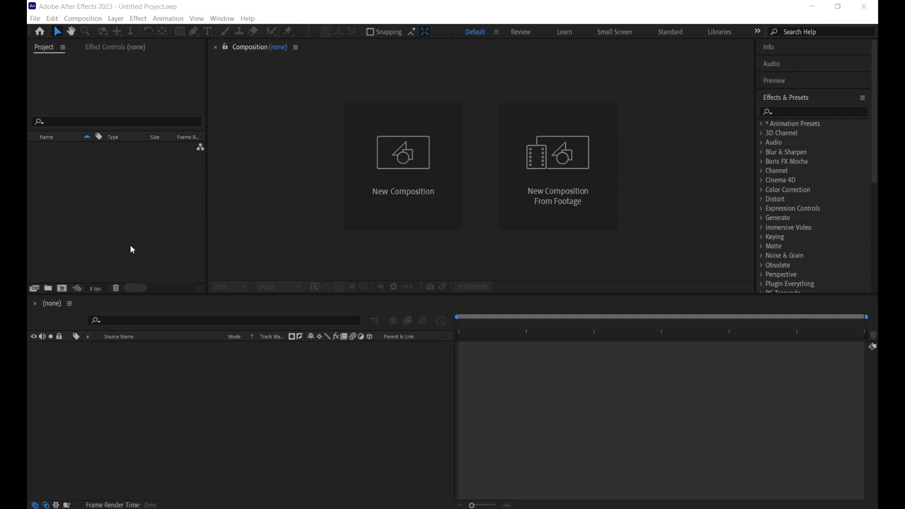
Create a 1280x720, 30 fps composition named Animation with a 10-second duration and a black background
click(64, 289)
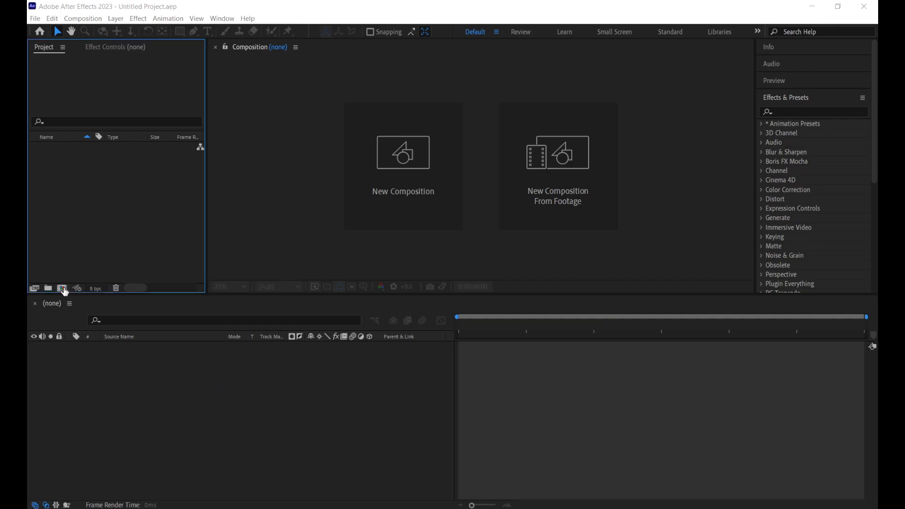
drag(414, 80, 421, 98)
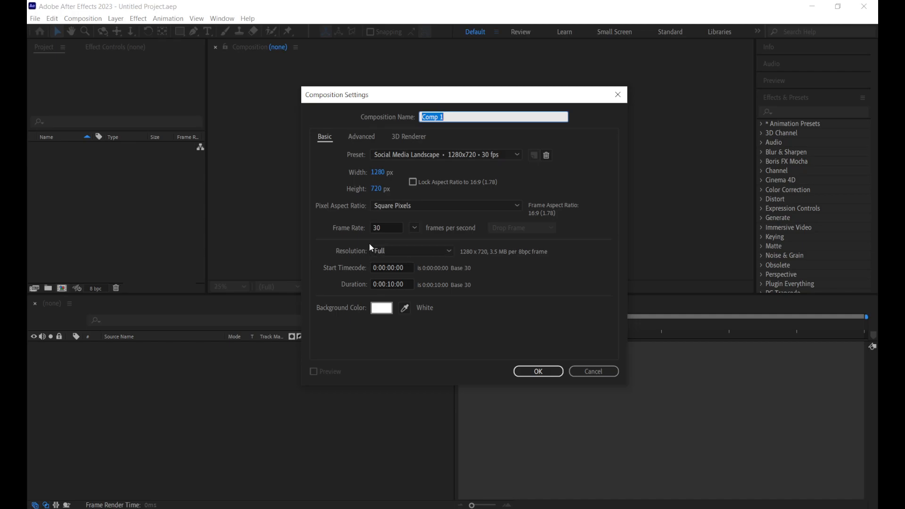
click(403, 281)
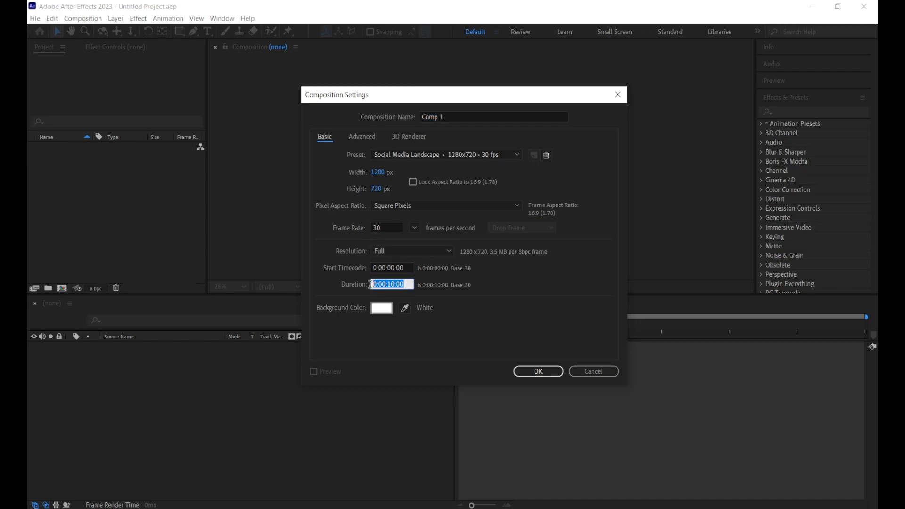
click(355, 304)
double_click(382, 308)
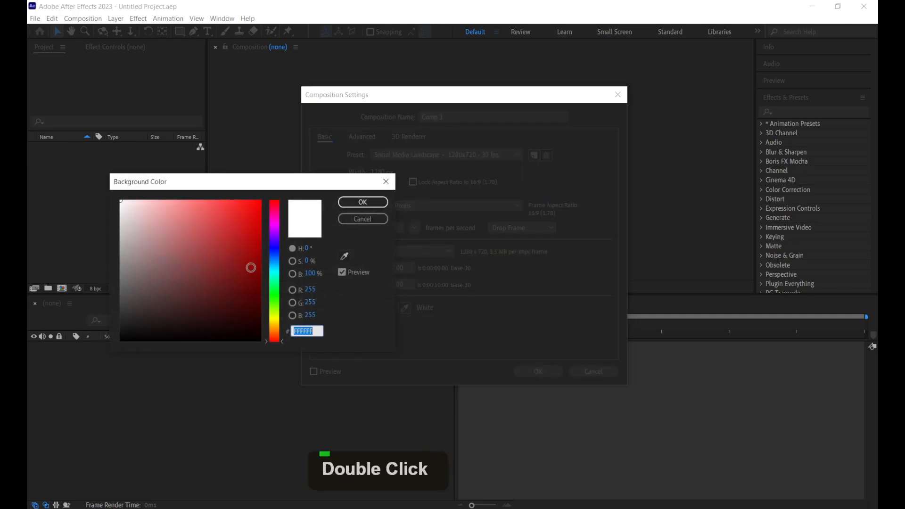
text(000000)
click(373, 206)
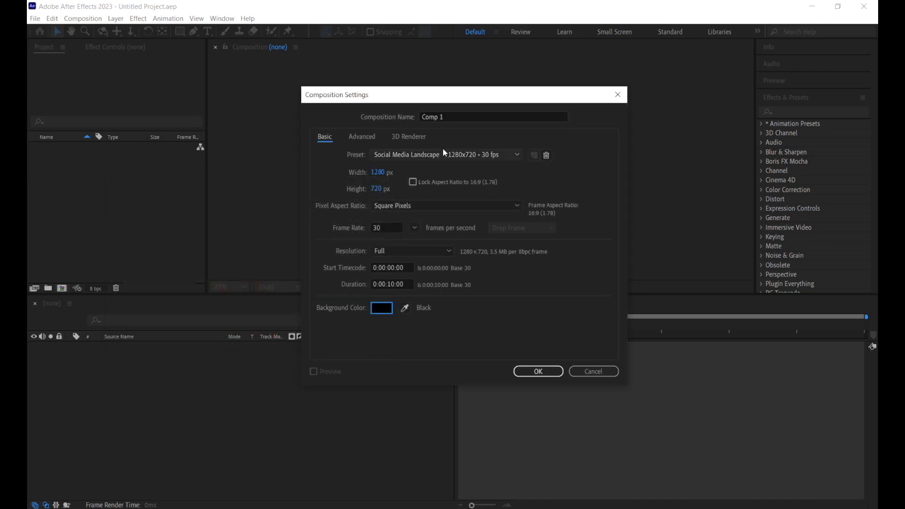
drag(450, 118, 377, 121)
text(Animation)
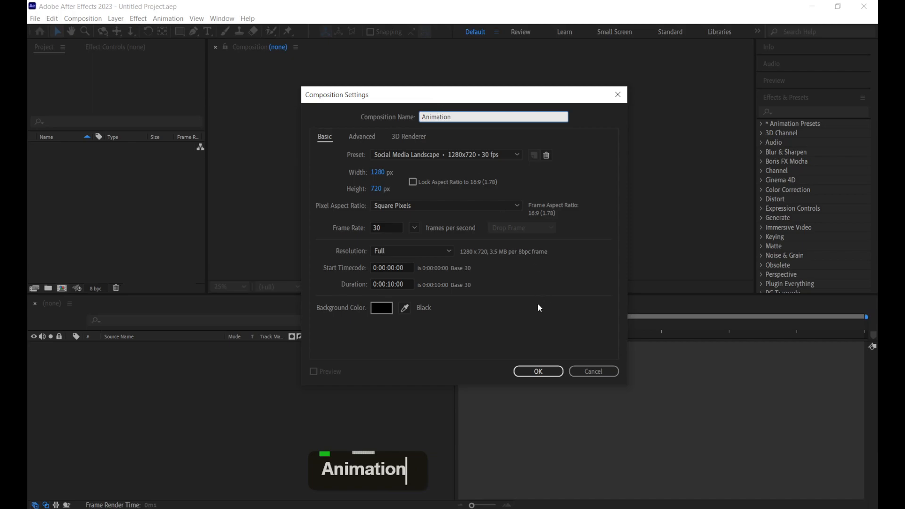
click(536, 375)
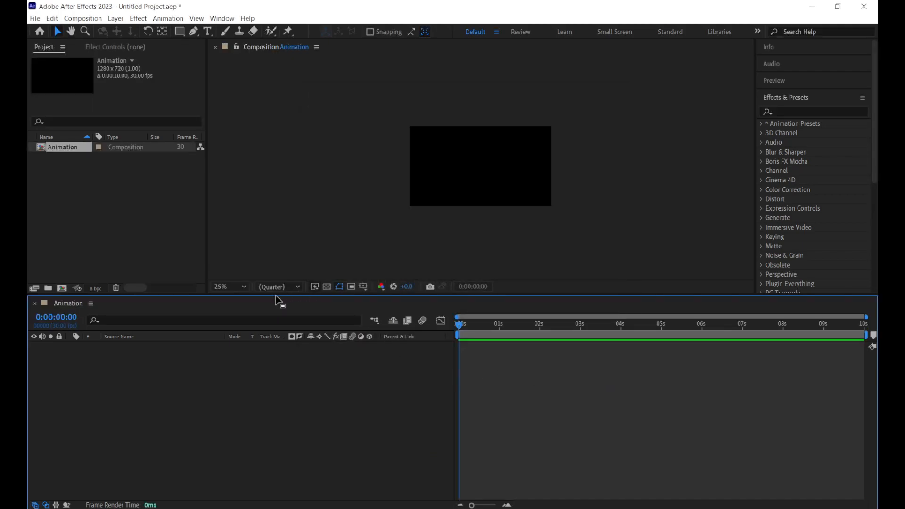
Draw a wide, thin rectangle slightly below the composition's centre with a white fill and no stroke
click(218, 286)
click(236, 298)
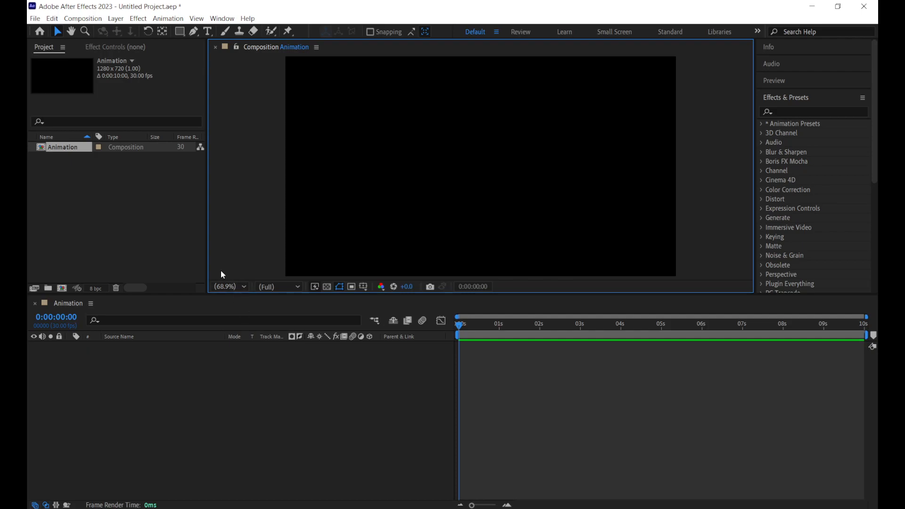
click(179, 32)
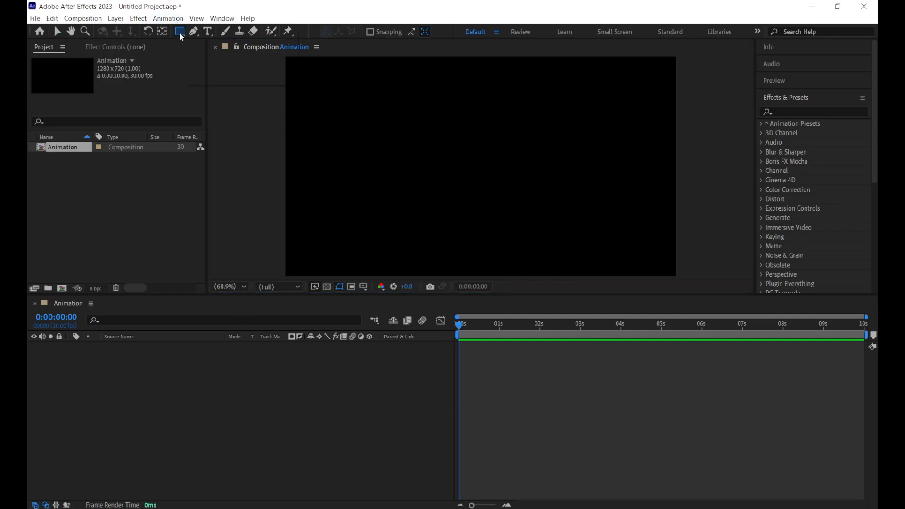
click(227, 31)
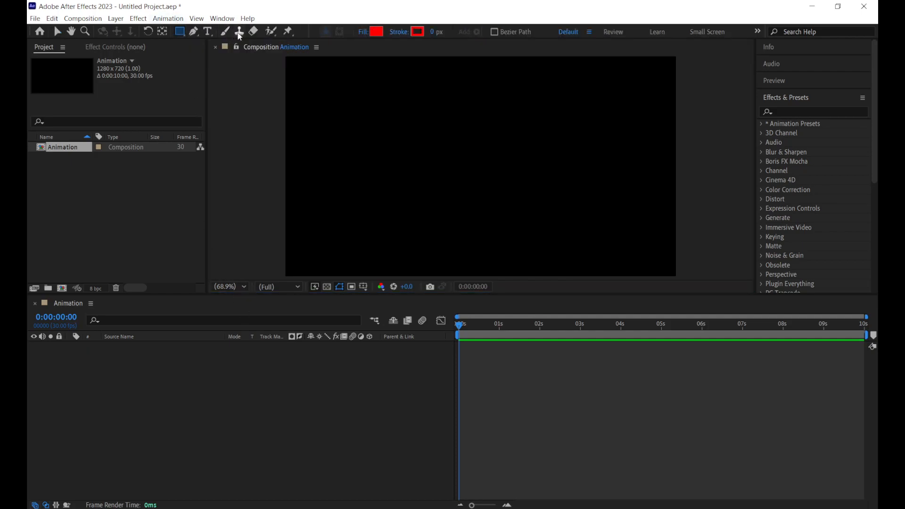
click(381, 33)
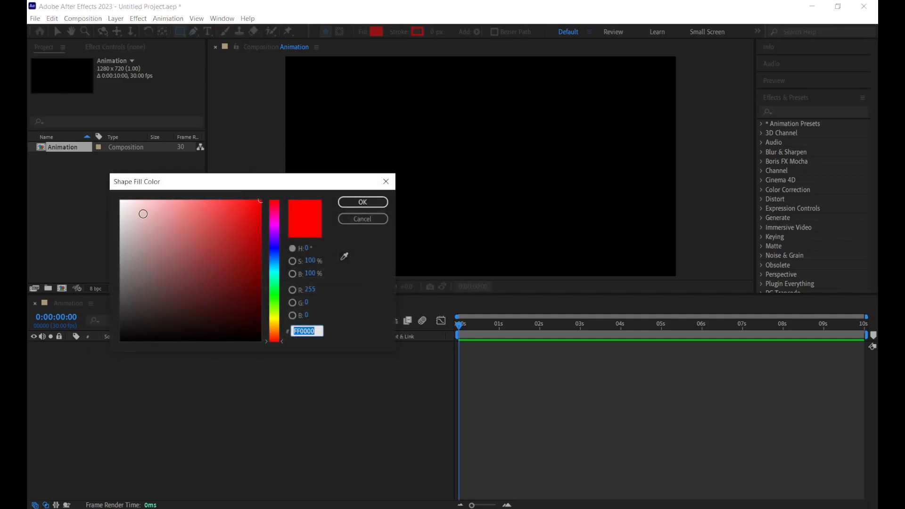
drag(149, 219, 106, 183)
click(362, 203)
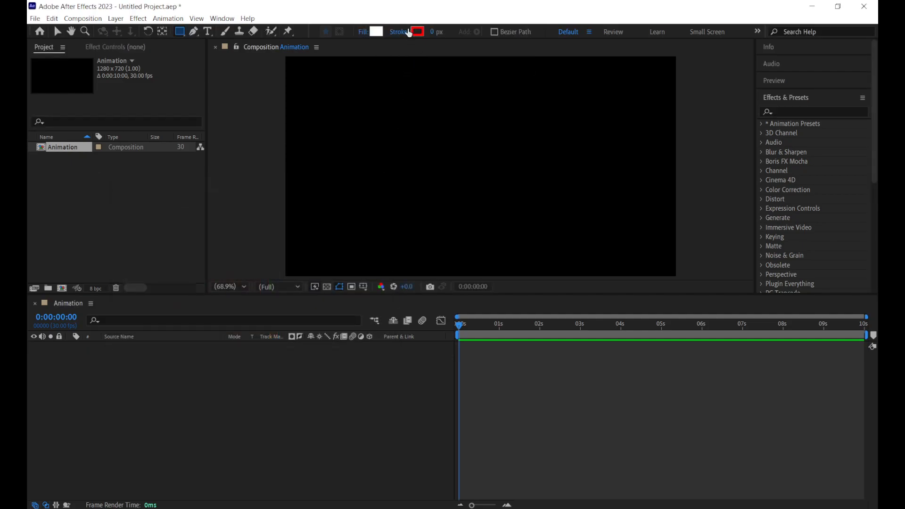
click(401, 32)
click(321, 85)
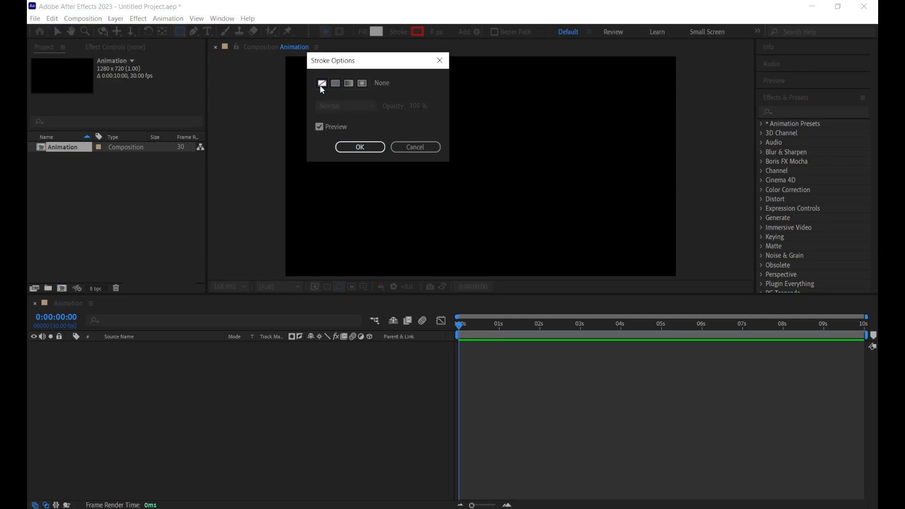
click(350, 147)
mouse_move(363, 179)
mouse_down()
mouse_move(525, 213)
mouse_move(624, 196)
mouse_up()
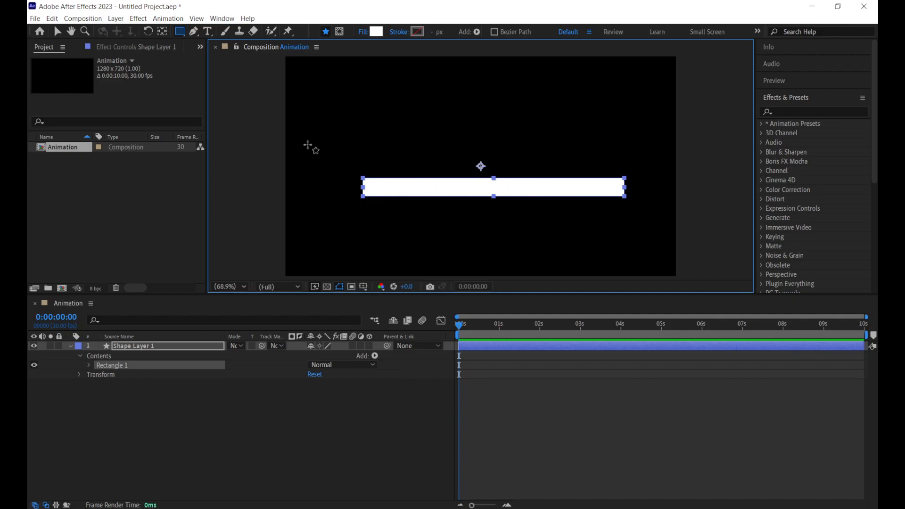
Move the shape layer's anchor point to the centre of the rectangle
click(162, 31)
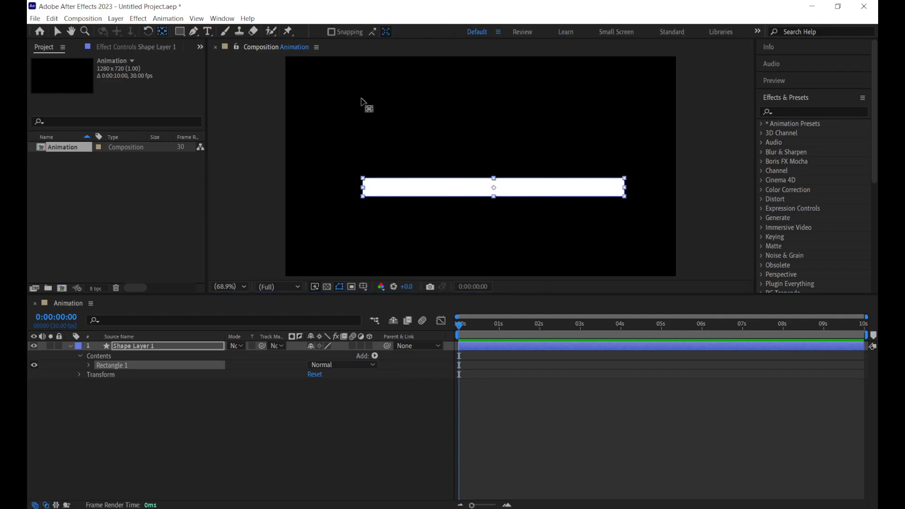
click(122, 346)
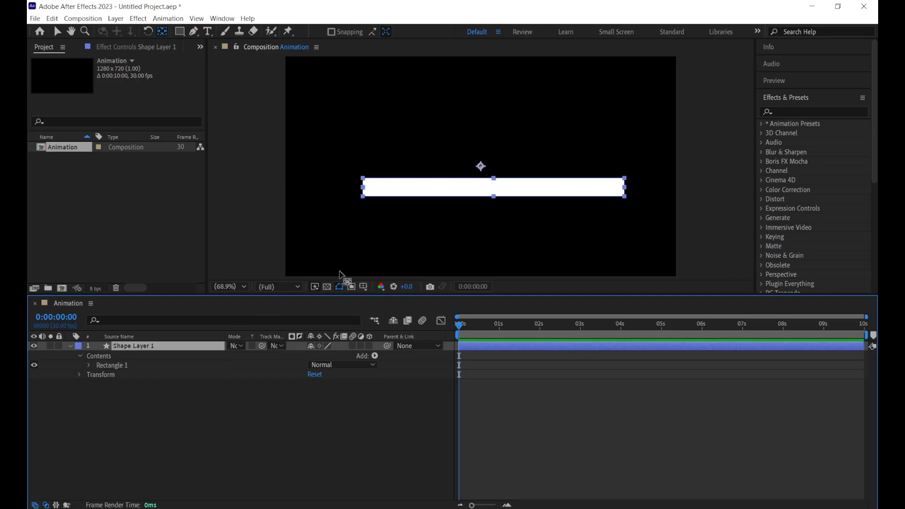
drag(480, 167, 493, 187)
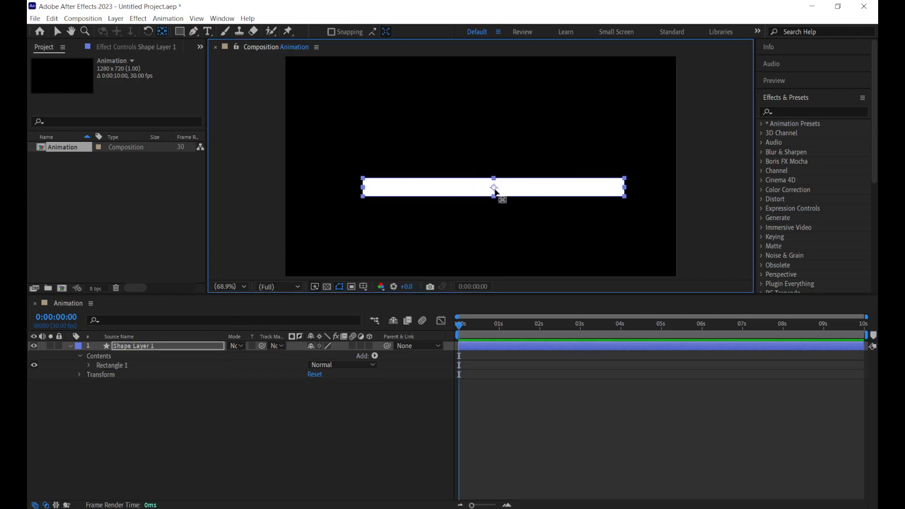
Rename the rectangle's shape layer to Rectangle
right_click(137, 348)
click(205, 313)
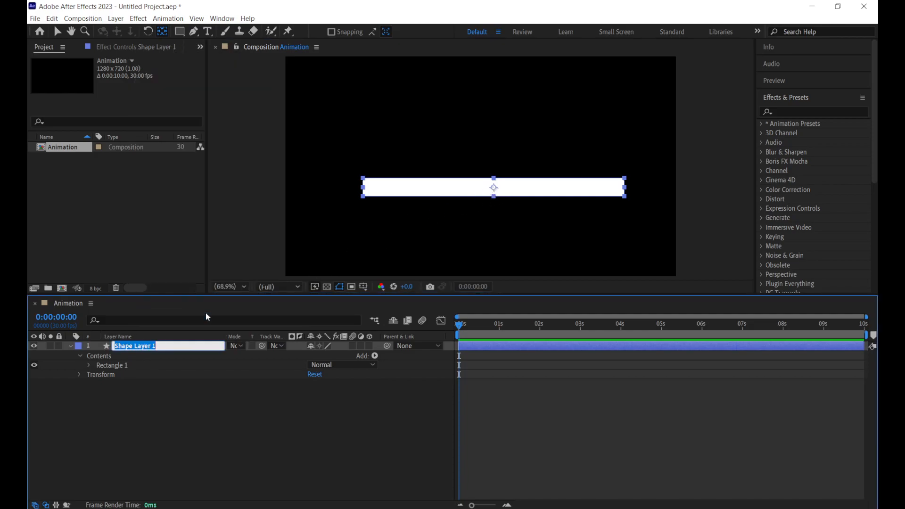
text(Recta)
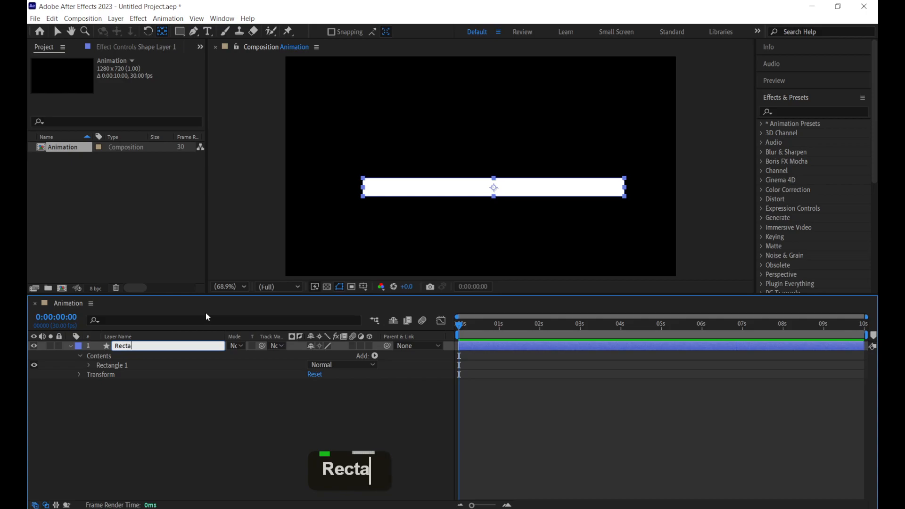
text(ngle)
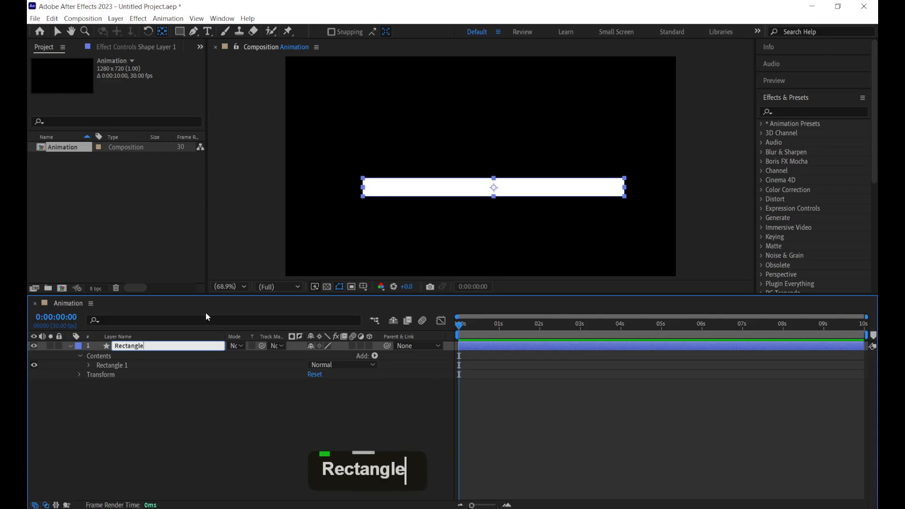
key(Return)
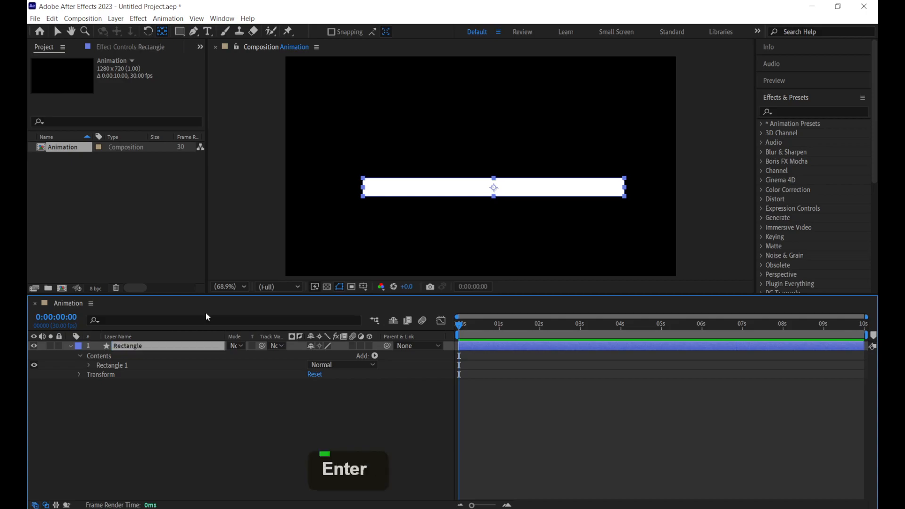
Draw a three-pointed star above the rectangle with the Star tool, on a separate shape layer
drag(160, 398, 209, 423)
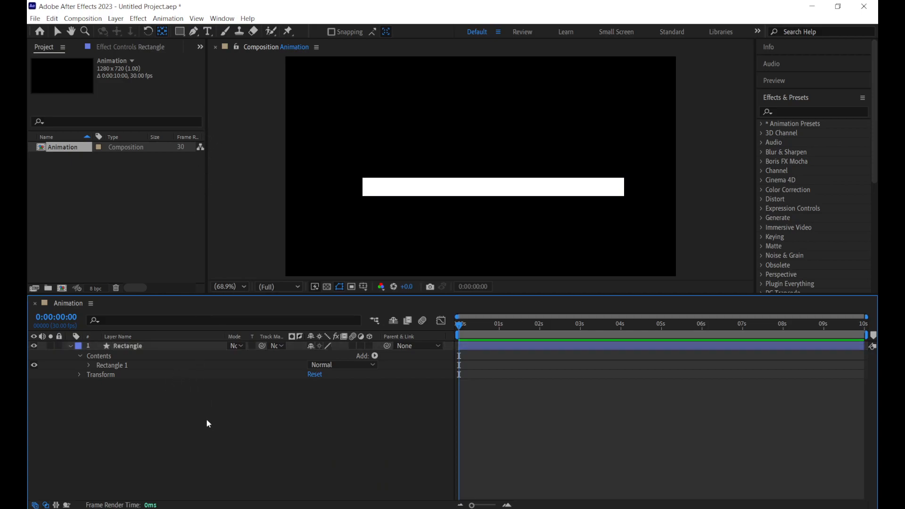
click(179, 31)
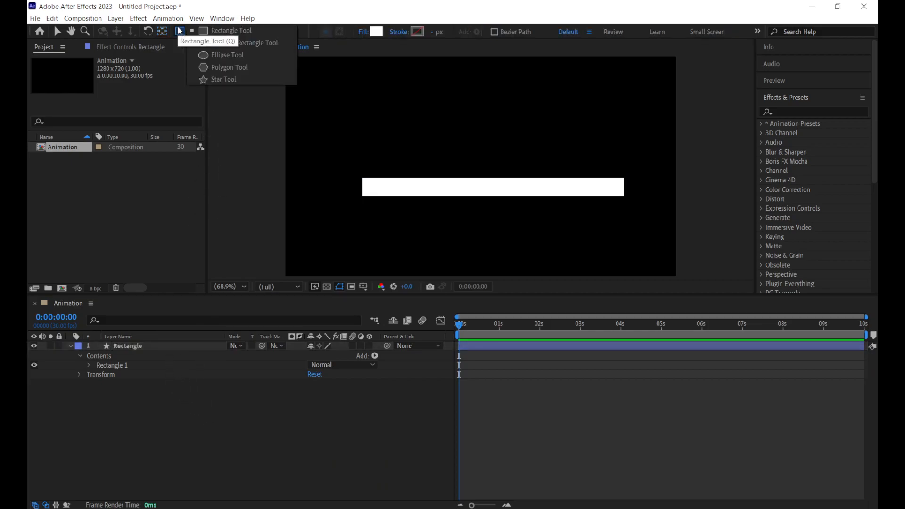
click(229, 81)
drag(448, 140, 481, 162)
key(Down)
key(Down)
key(Down)
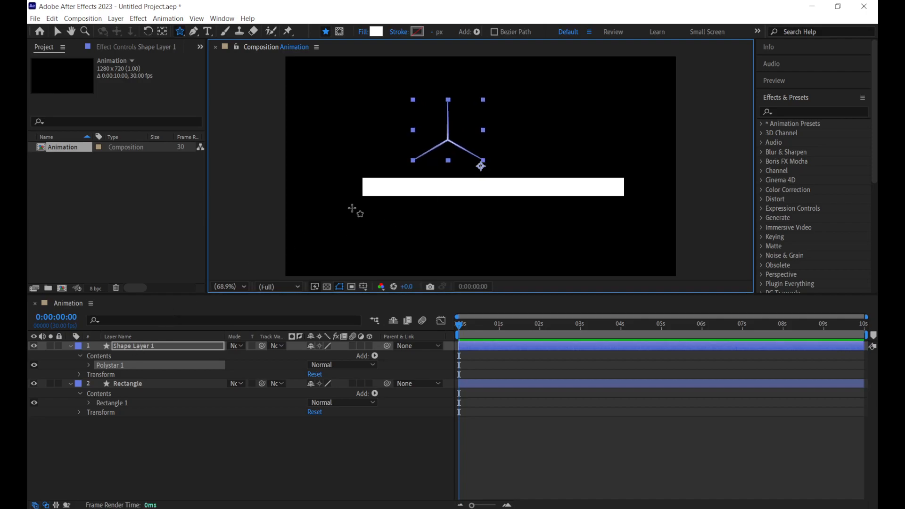
Expand the star's path properties and set its Points to 3
click(88, 365)
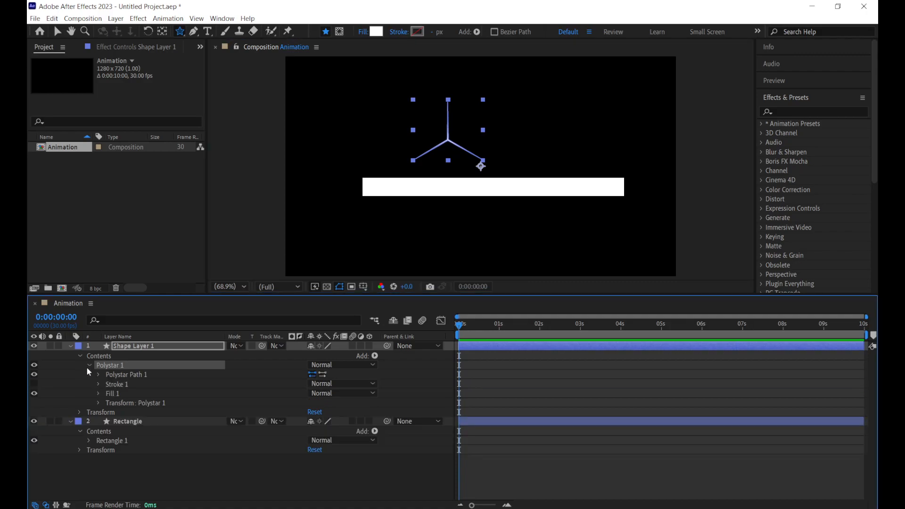
click(119, 376)
click(98, 375)
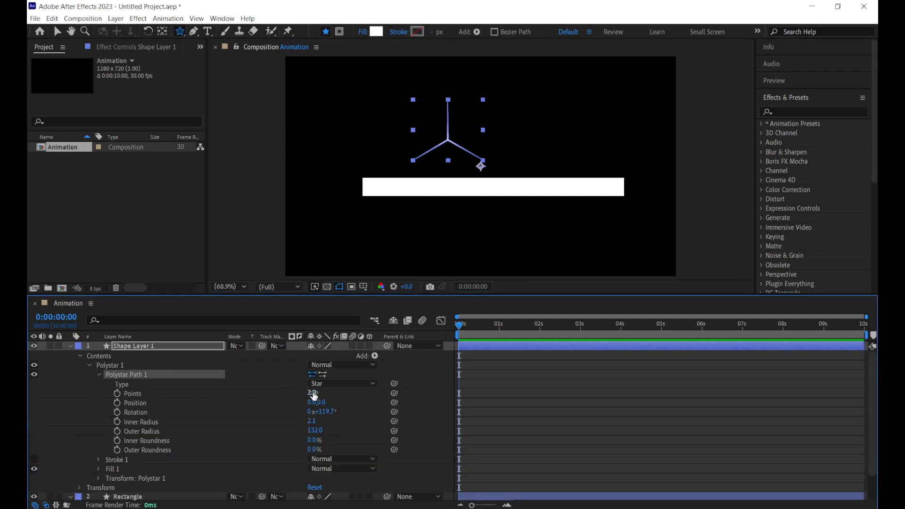
mouse_move(314, 395)
mouse_down()
mouse_move(349, 395)
mouse_move(291, 395)
mouse_move(313, 396)
mouse_up()
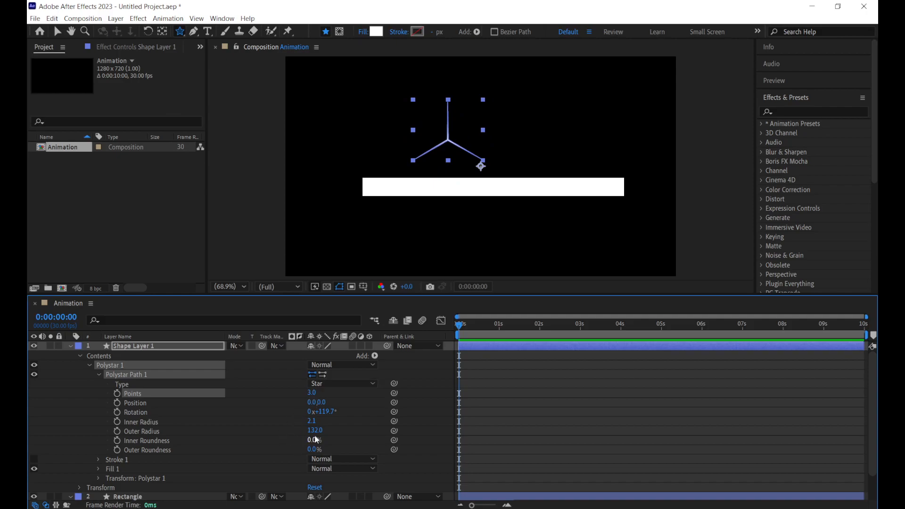
Try Inner Radius values of 70 and 60 on the star to shape it into a triangle
mouse_move(312, 423)
mouse_down()
mouse_move(346, 422)
mouse_move(321, 419)
mouse_up()
click(317, 421)
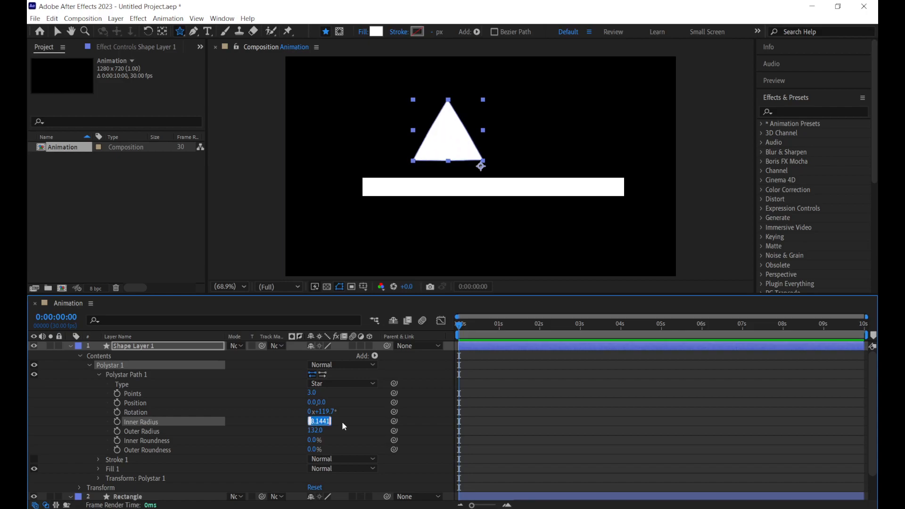
text(70)
key(Return)
click(317, 420)
text(60)
key(Return)
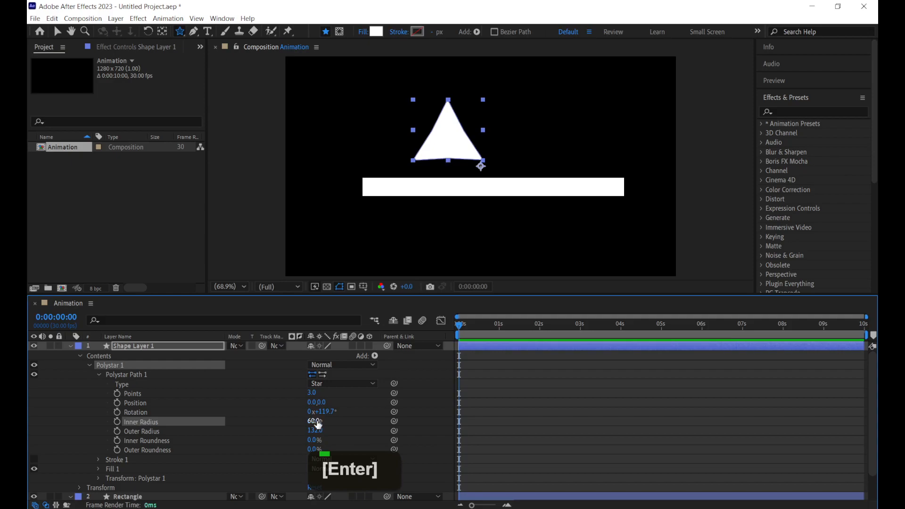
Set the star's Inner Radius to 65 to give it straight triangle sides, and deselect the layer
click(318, 422)
text(65)
key(Return)
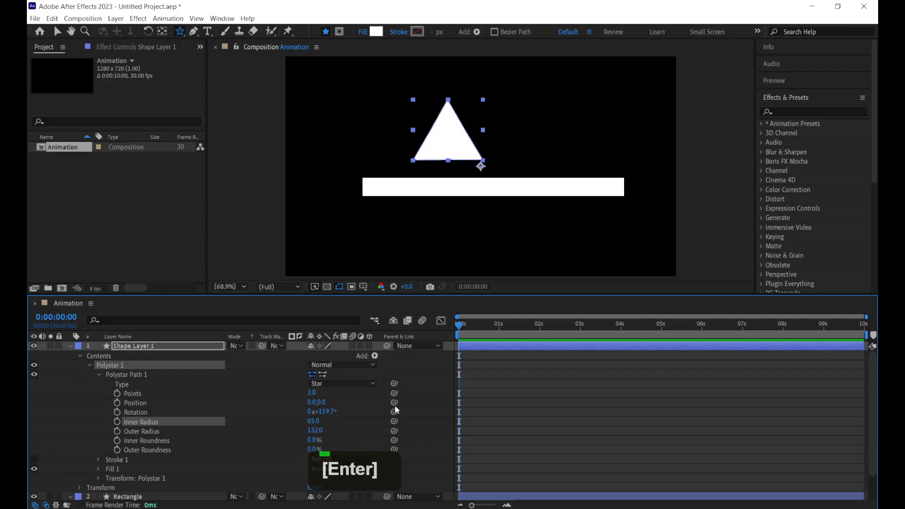
click(491, 409)
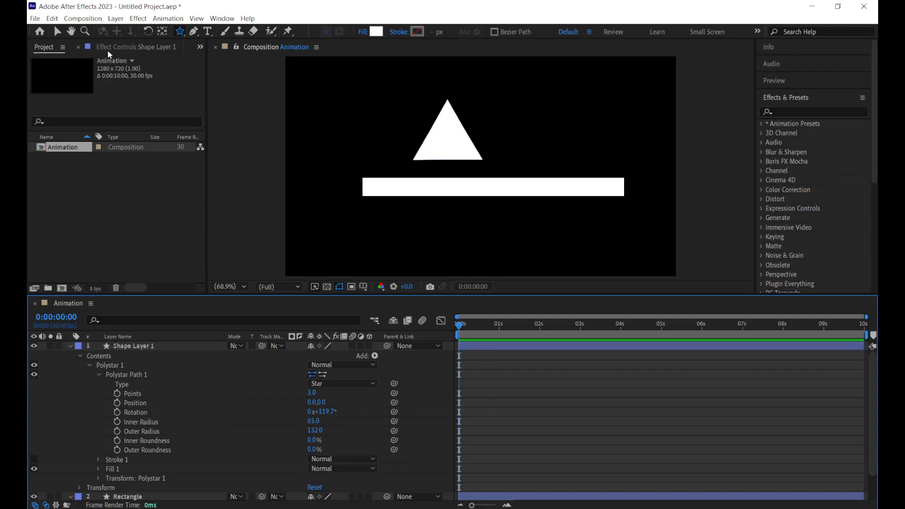
Rename the triangle's shape layer to Triangle Base
click(57, 31)
click(137, 345)
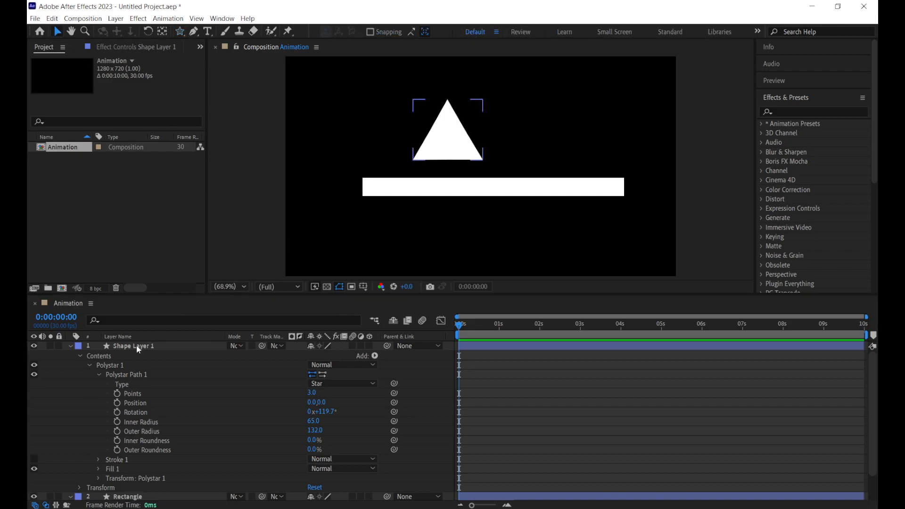
right_click(137, 348)
click(185, 316)
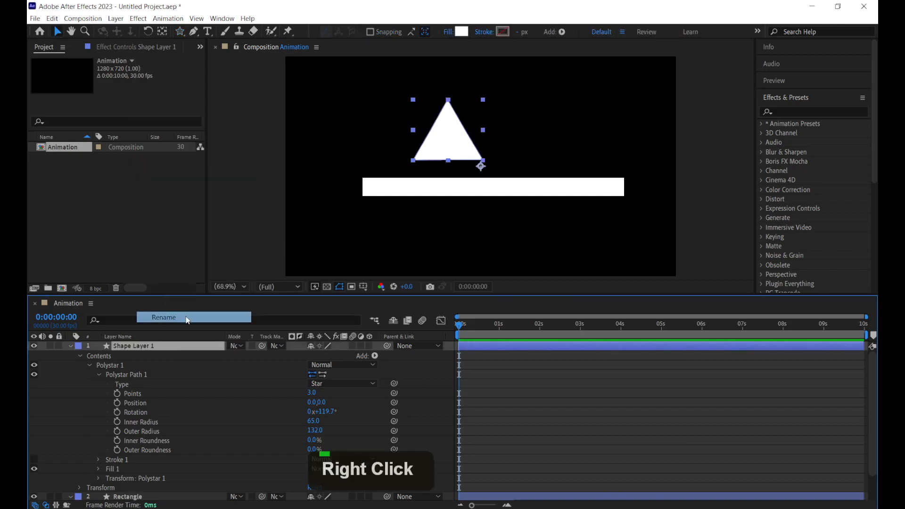
text(Tri)
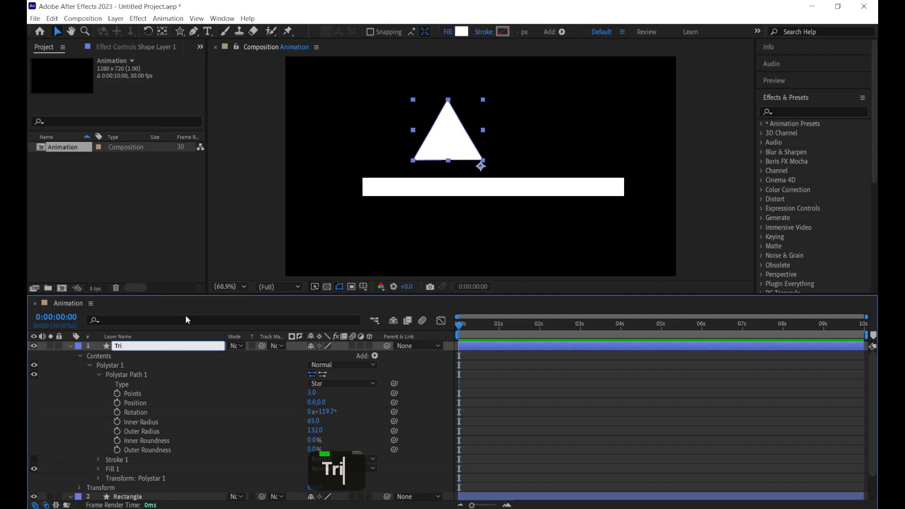
text(angle Base)
key(Return)
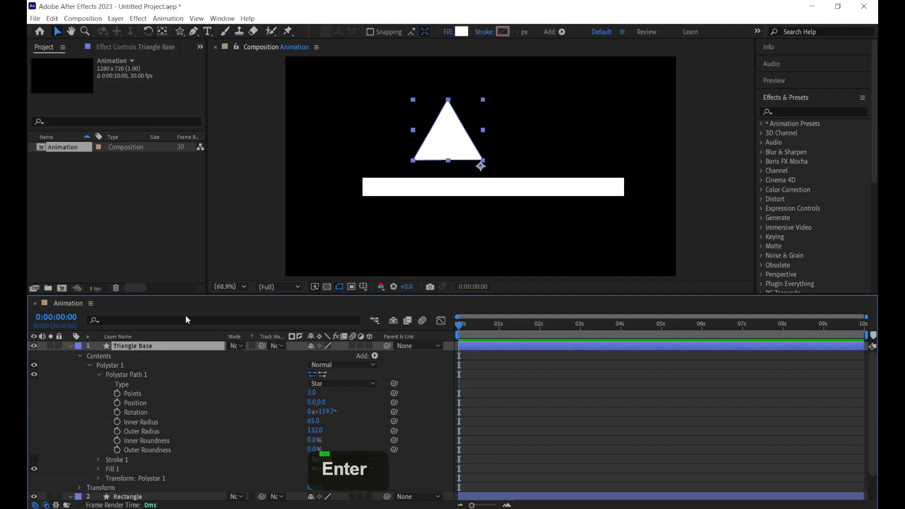
Move the triangle to the composition's bottom edge and place the Rectangle bar centred across its tip
drag(434, 127, 472, 243)
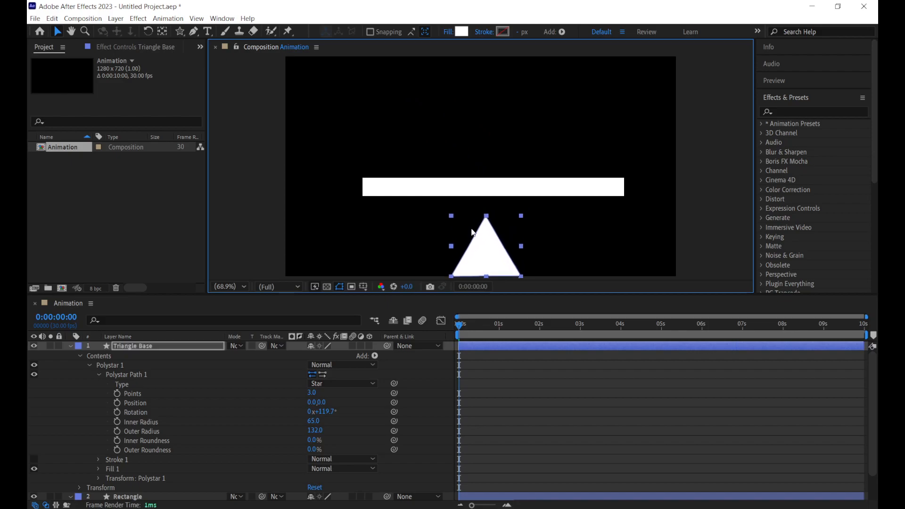
click(494, 188)
drag(494, 190, 489, 217)
click(564, 256)
click(537, 218)
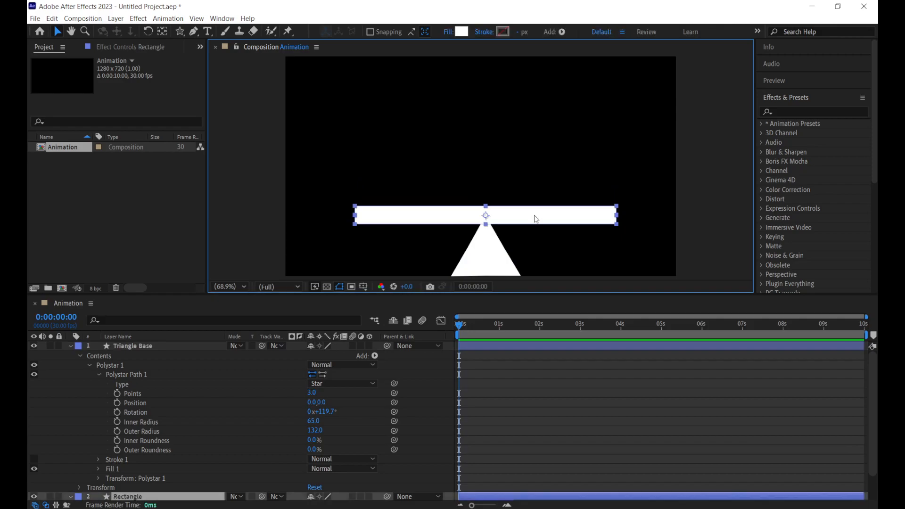
Collapse the Triangle Base and Rectangle layers and show only the Rectangle's Rotation property
click(71, 346)
click(70, 355)
key(r)
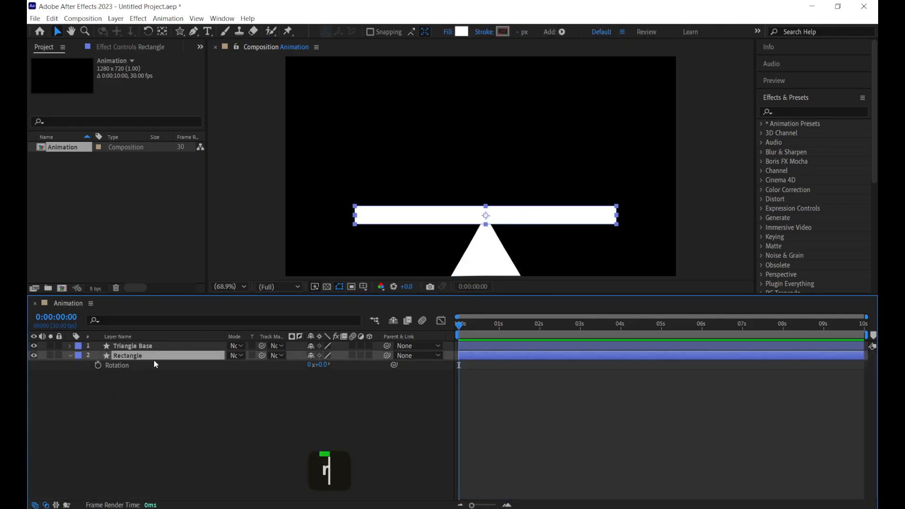
Try tilting the Rectangle bar to -21° about its centre, and undo the rotation
drag(319, 366, 315, 366)
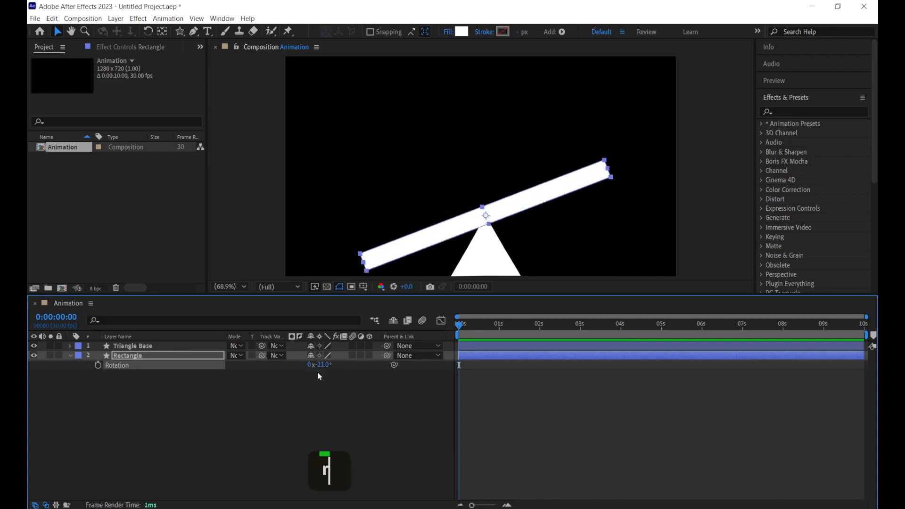
key(ctrl+z)
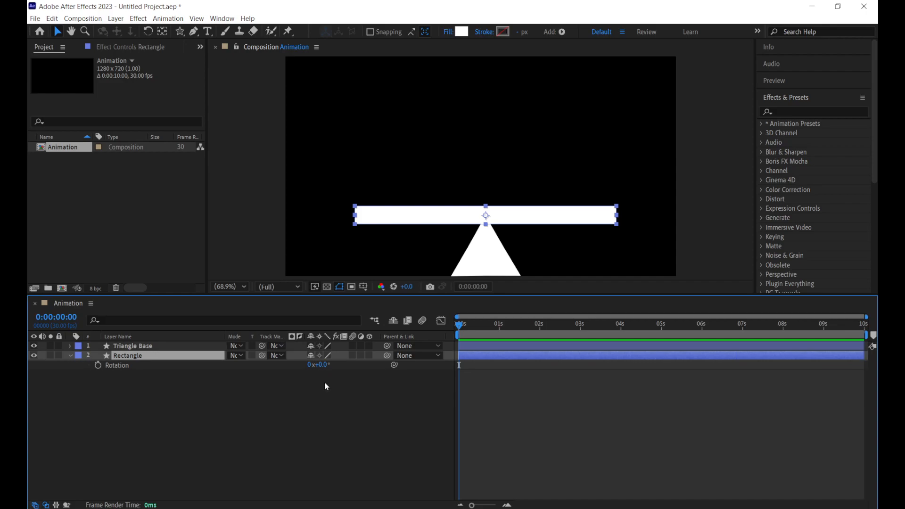
Deselect all layers and choose the Ellipse Tool with its fill colour set to green 00FF48
click(225, 405)
drag(225, 404, 171, 324)
click(269, 395)
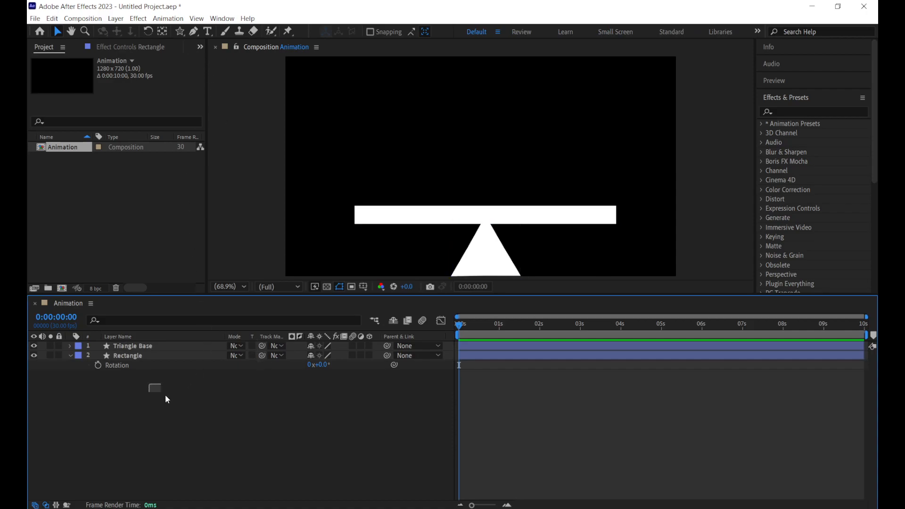
click(179, 32)
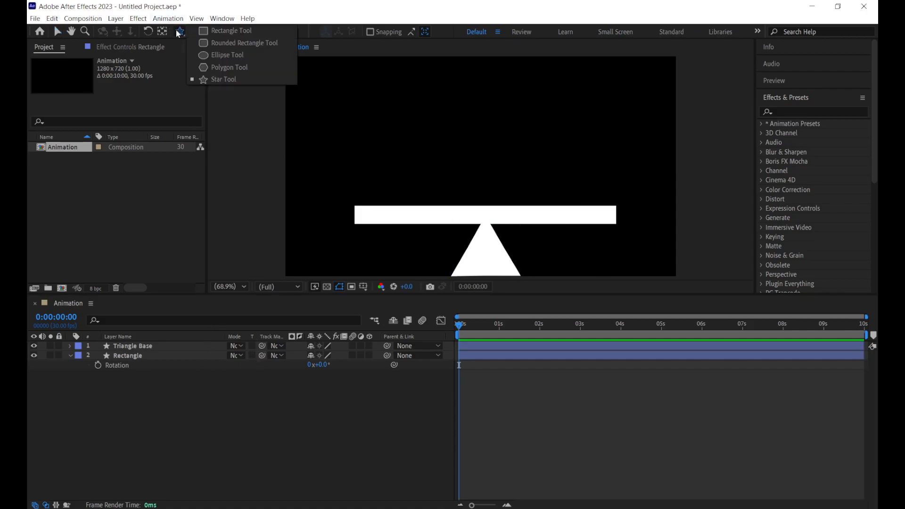
click(236, 55)
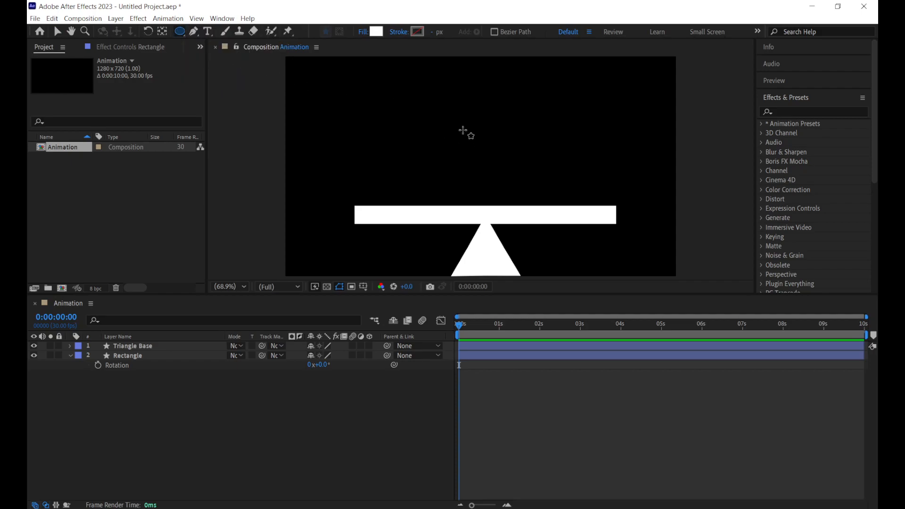
click(376, 31)
drag(241, 206, 285, 184)
click(279, 296)
drag(279, 303, 280, 295)
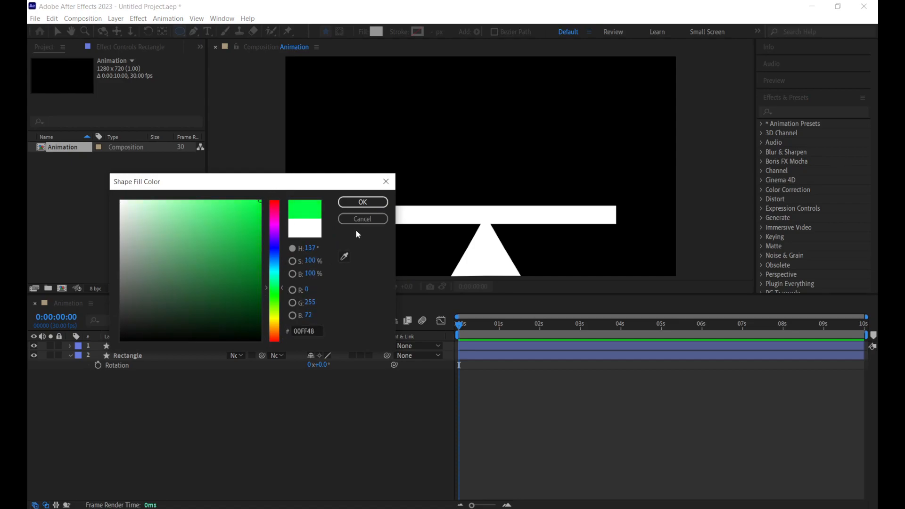
click(363, 202)
Draw a green circle about 167 px wide above the bar and centre the layer's anchor point on it
click(399, 112)
drag(399, 112, 452, 163)
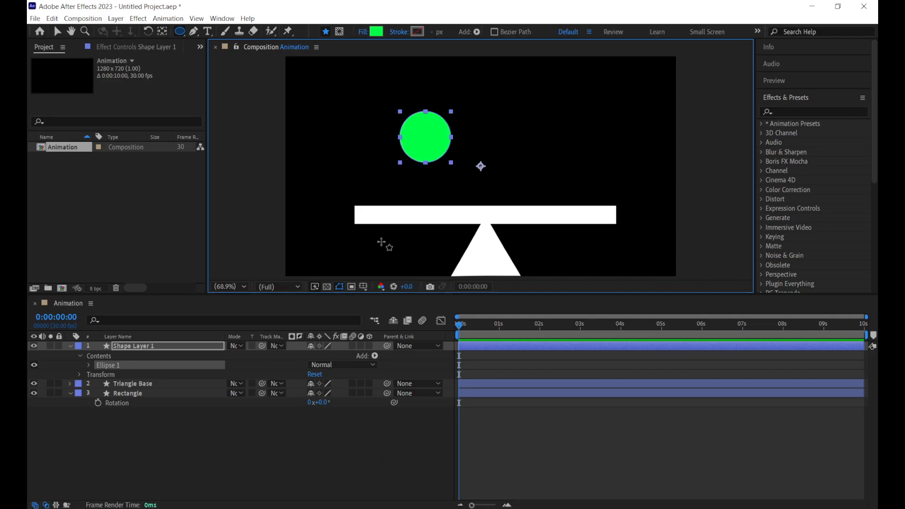
click(161, 33)
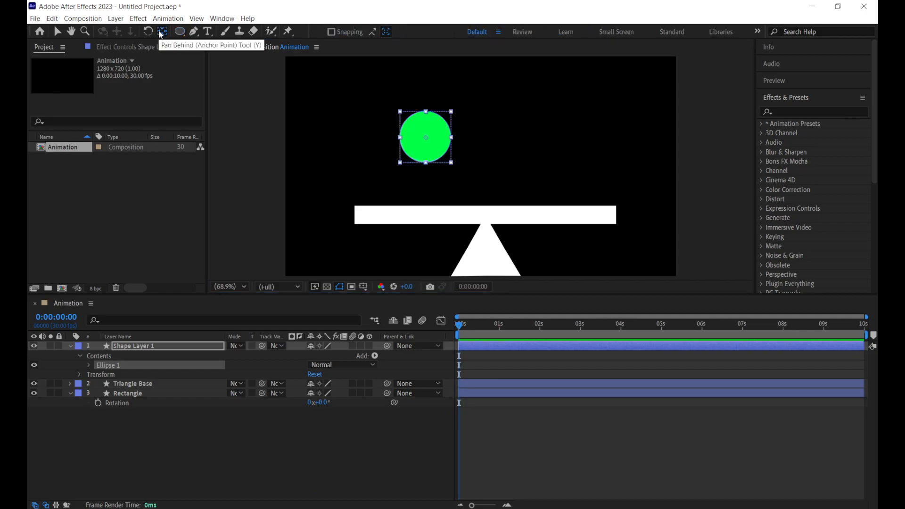
click(140, 347)
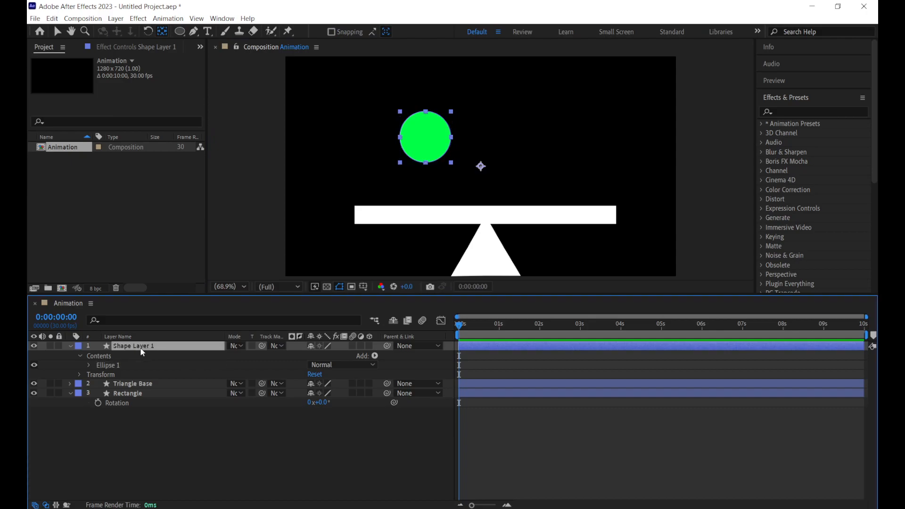
key(ctrl+alt+Home)
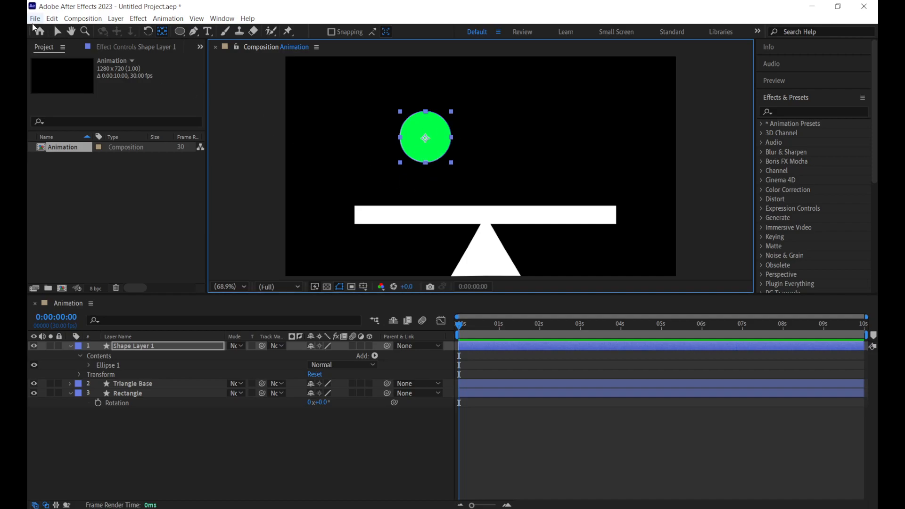
Move the circle above the bar's left end and place a duplicate of it level above the right end
click(58, 32)
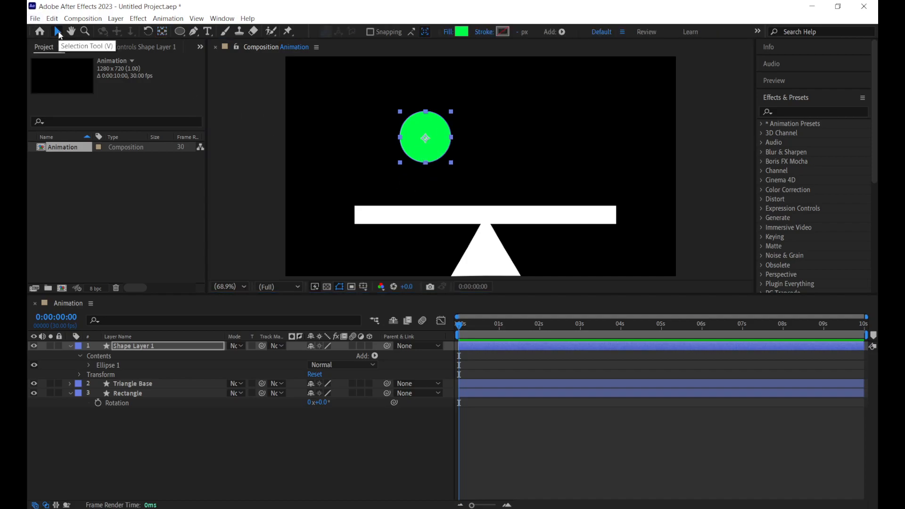
drag(420, 134, 381, 95)
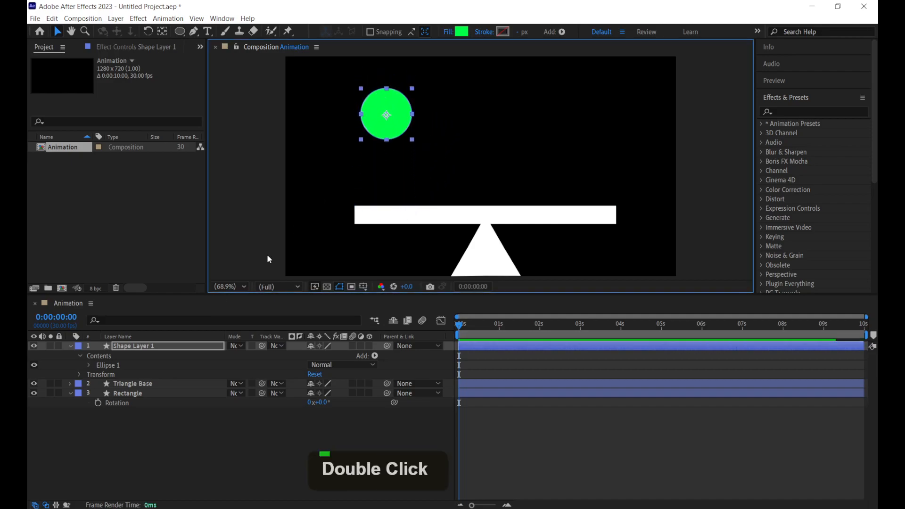
click(140, 346)
key(ctrl+d)
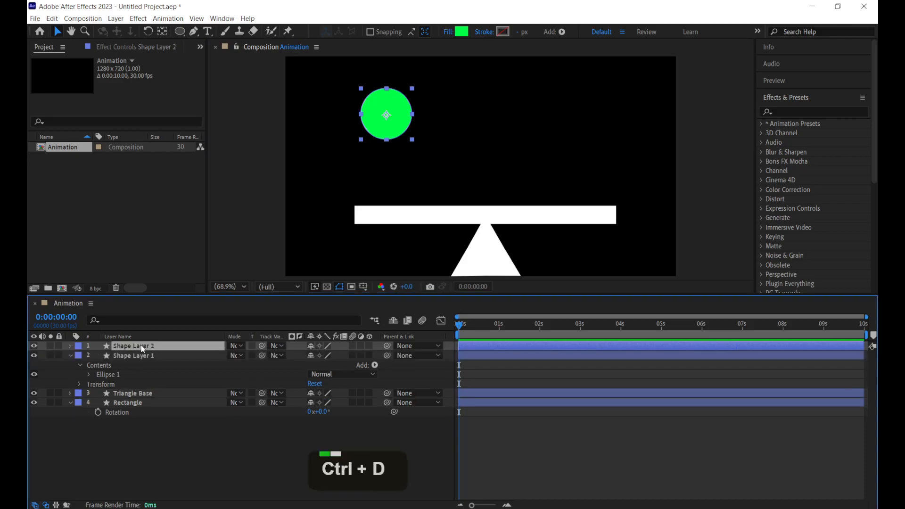
drag(387, 119, 574, 121)
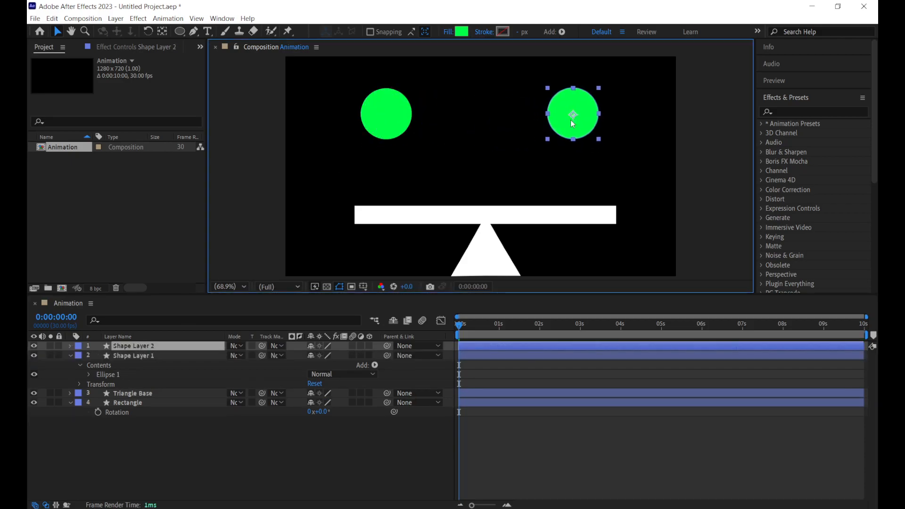
click(144, 357)
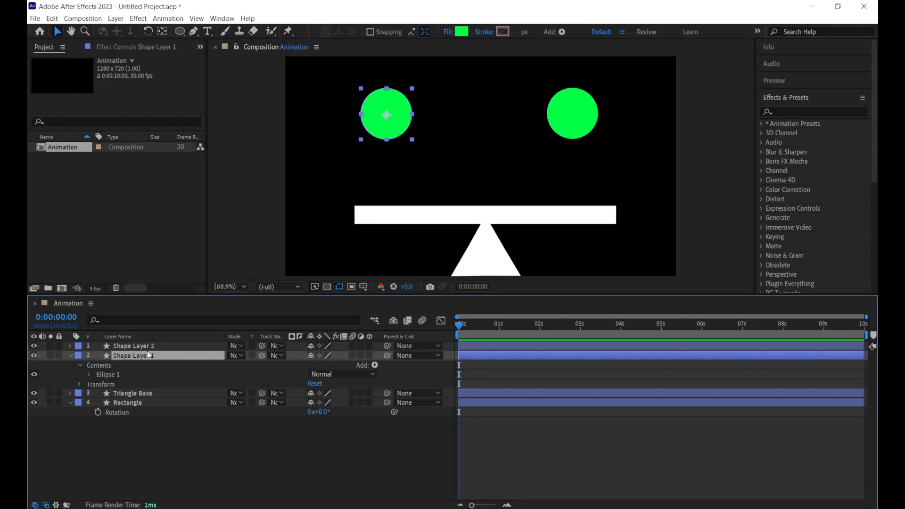
key(s)
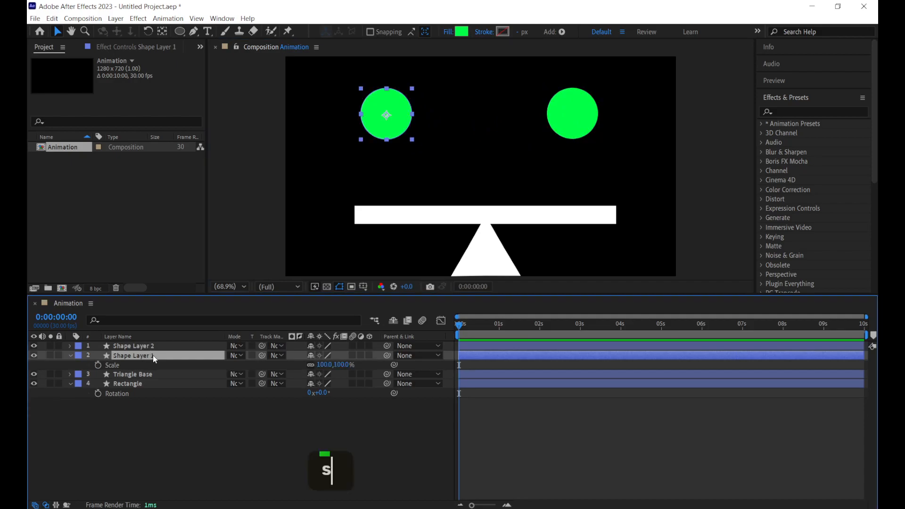
click(323, 364)
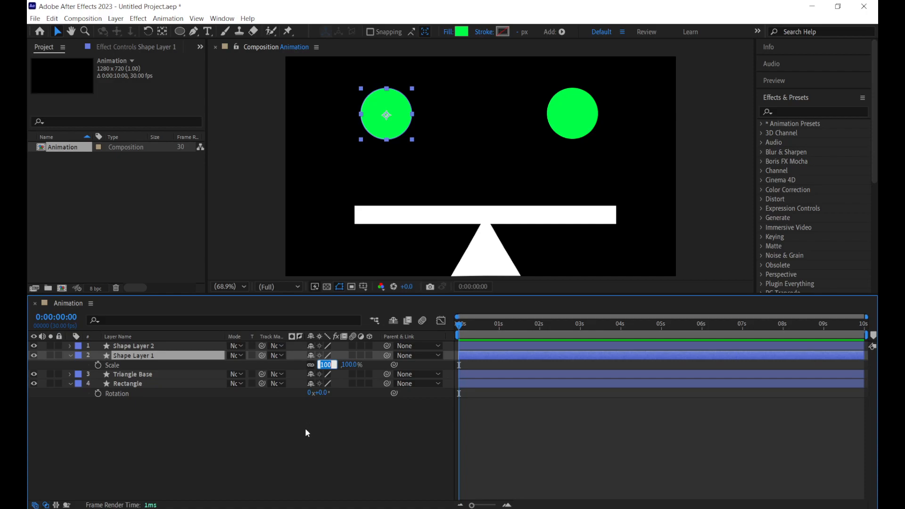
click(273, 431)
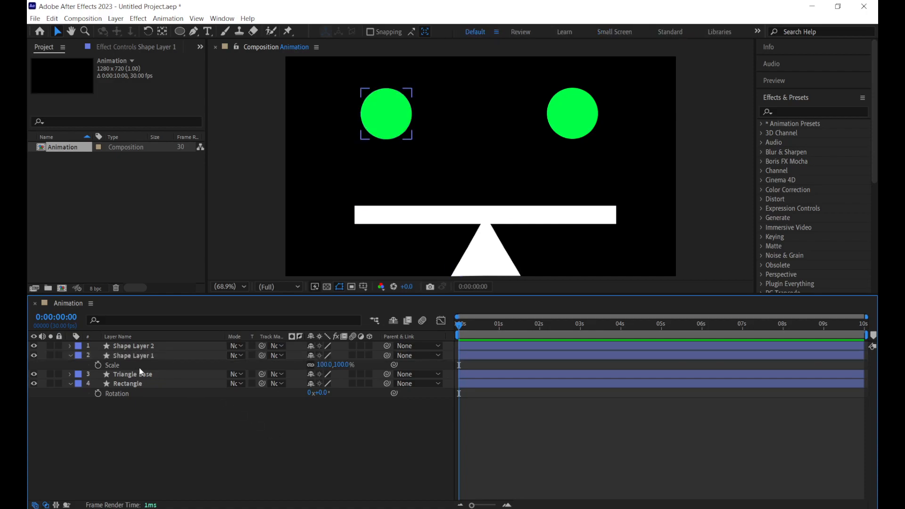
click(131, 366)
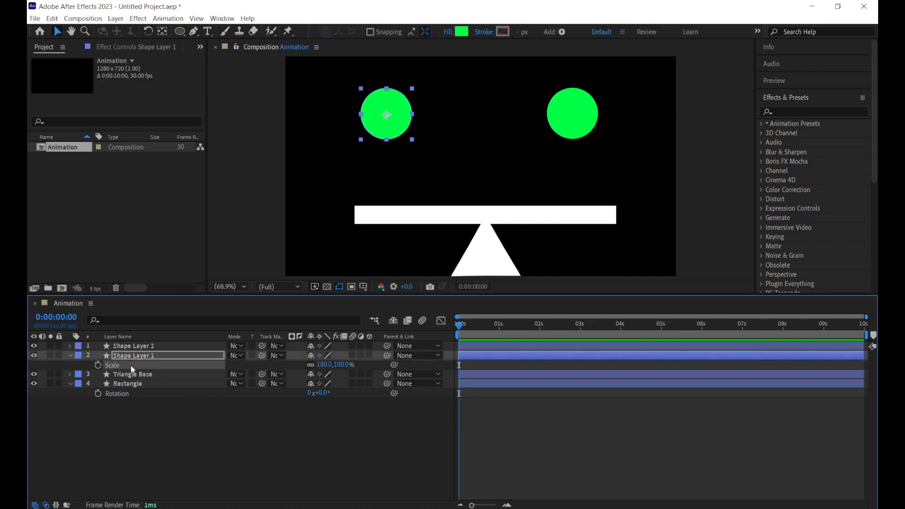
Expand Shape Layer 1 down to its Ellipse Path 1 properties and enlarge the timeline area to fit them
click(71, 356)
click(69, 355)
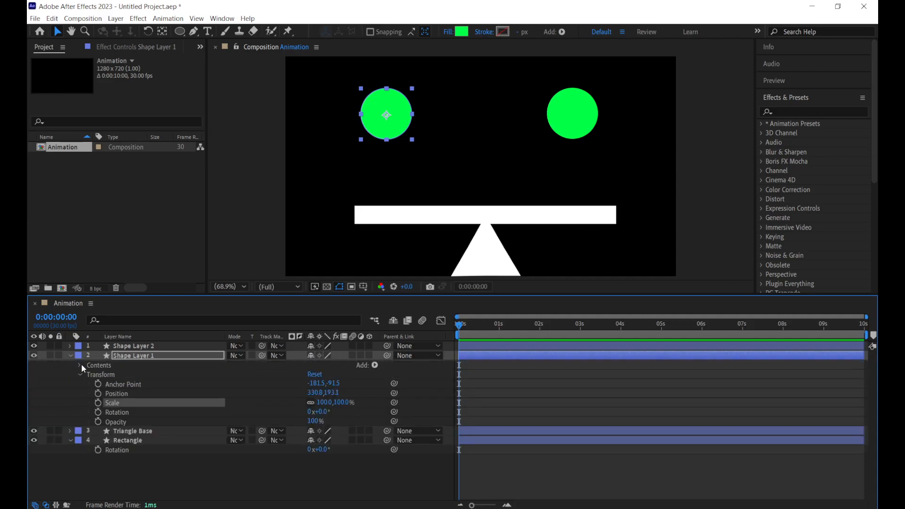
click(80, 365)
drag(144, 295, 142, 250)
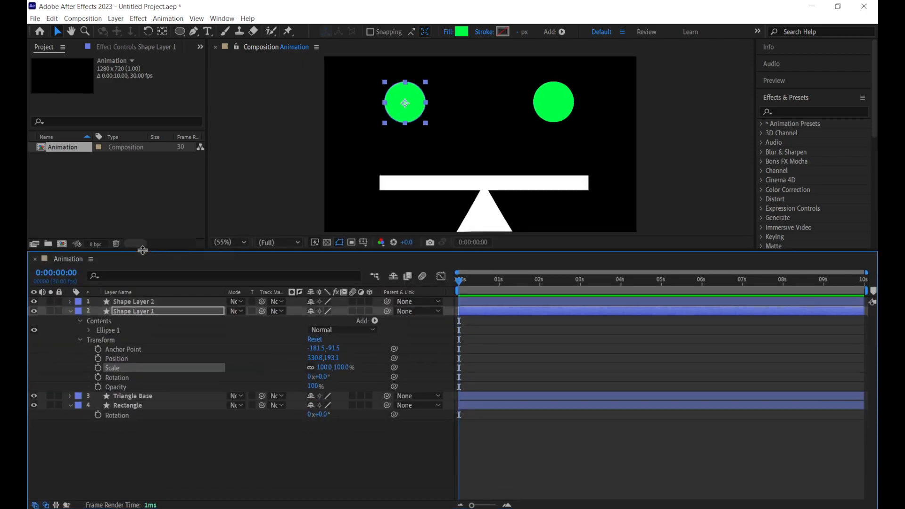
click(86, 330)
click(114, 339)
click(99, 339)
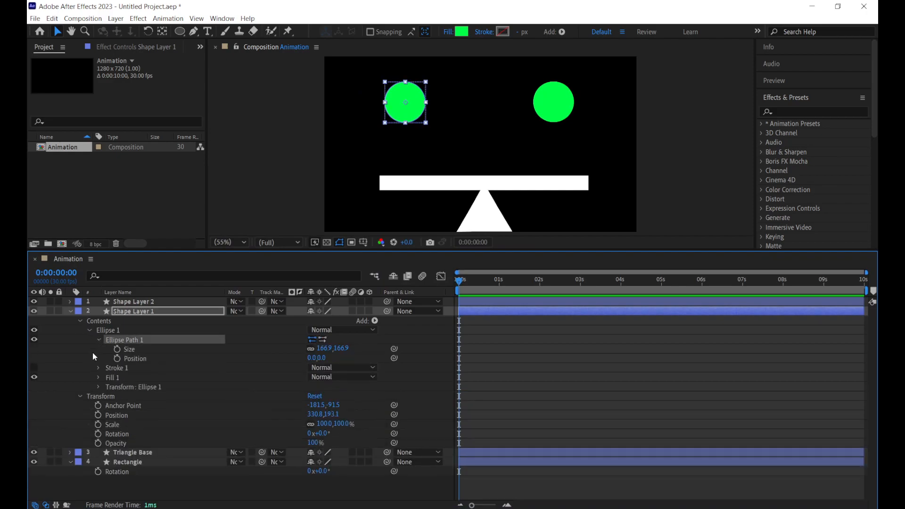
Set the left circle's Ellipse Path Size to 100 by 100, and deselect the layer
click(128, 351)
drag(325, 349, 289, 347)
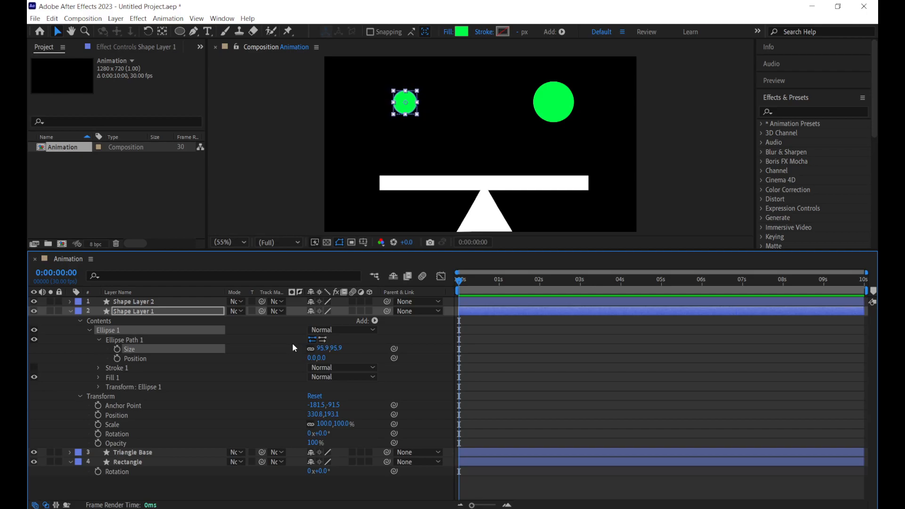
click(327, 349)
text(100)
key(Return)
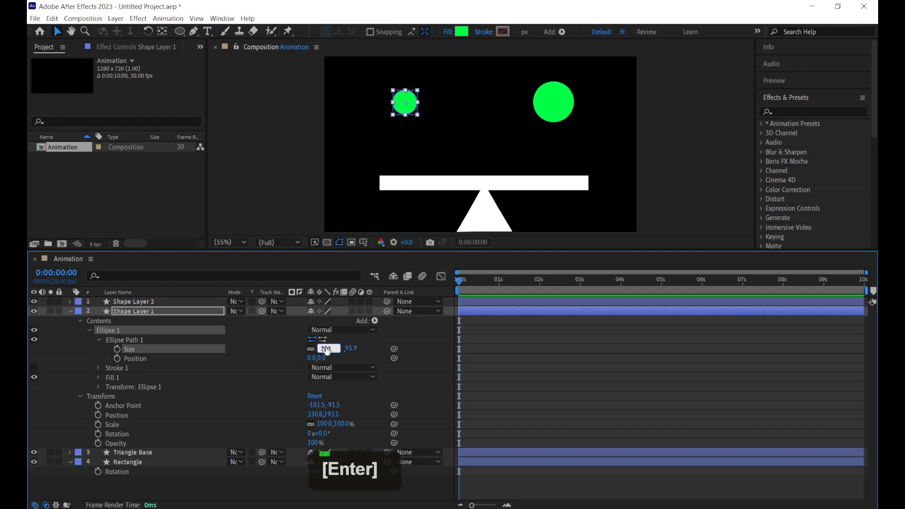
click(369, 340)
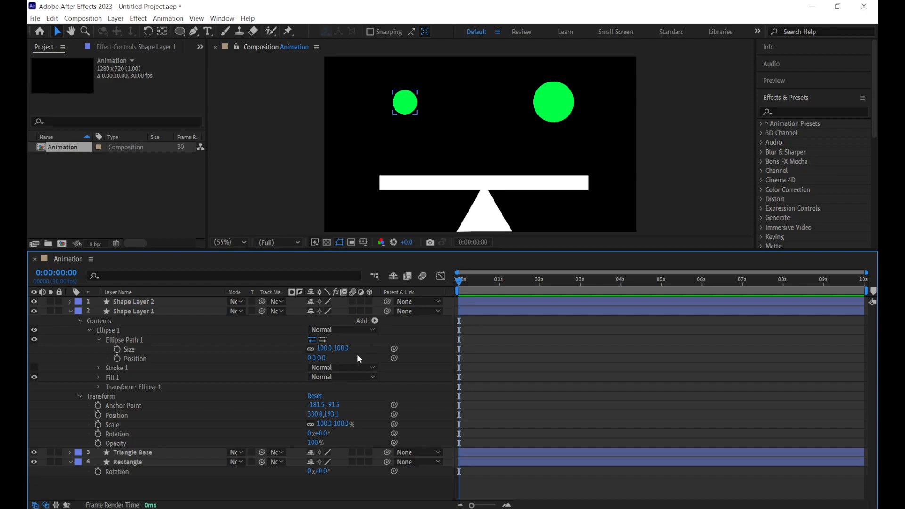
click(131, 350)
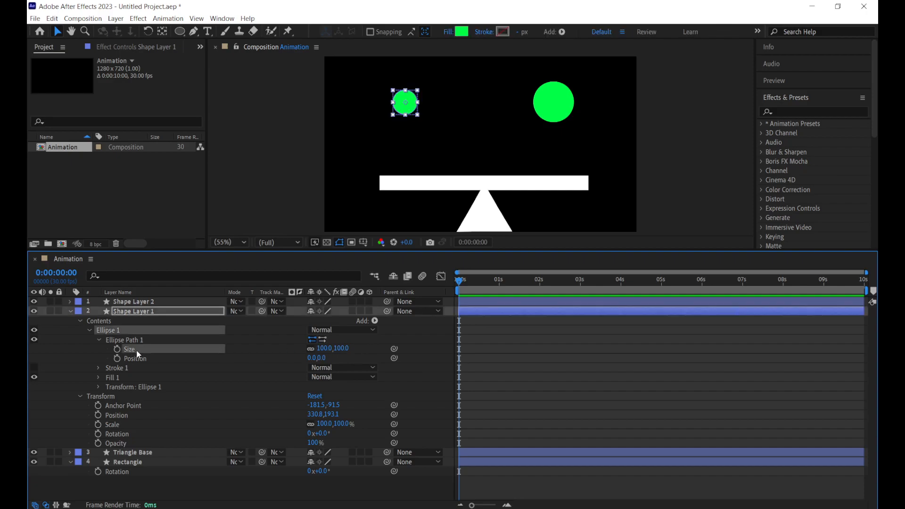
click(116, 424)
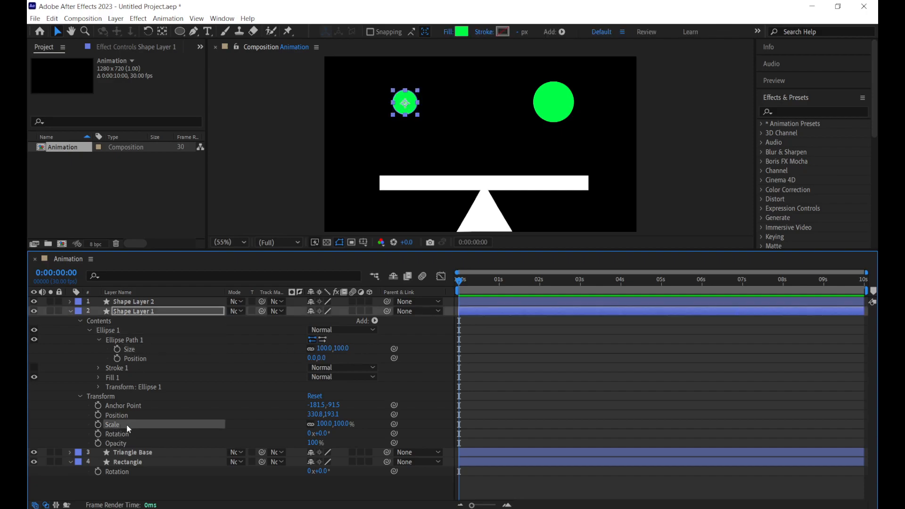
click(139, 352)
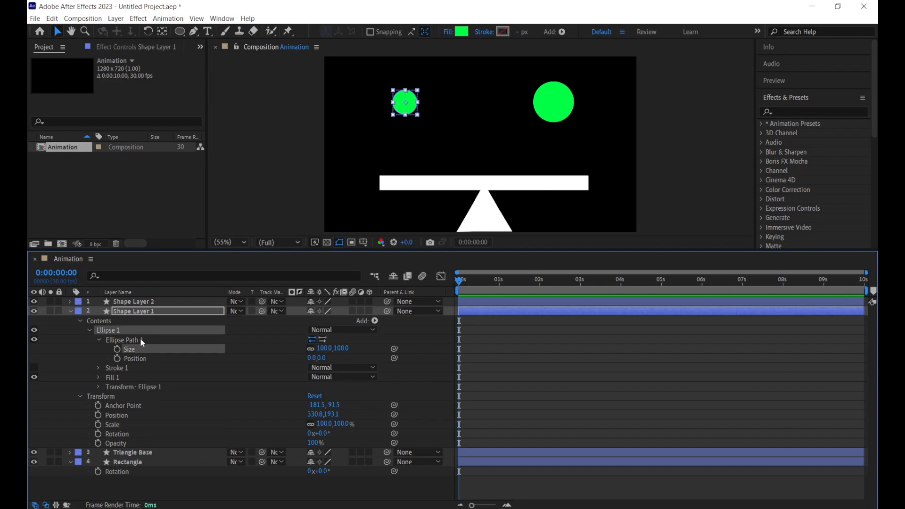
Rename the smaller left circle's layer, Shape Layer 1, to Small Ball
right_click(144, 313)
click(187, 282)
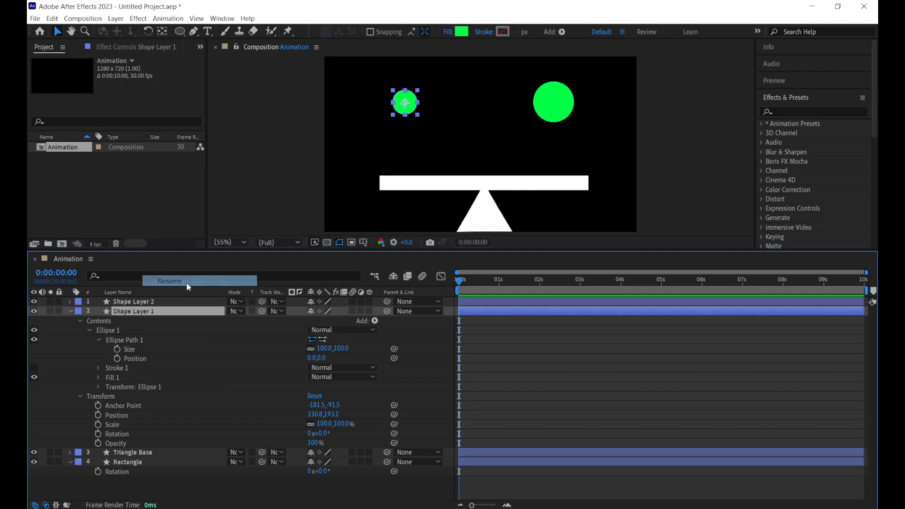
text(Small Ball)
key(Return)
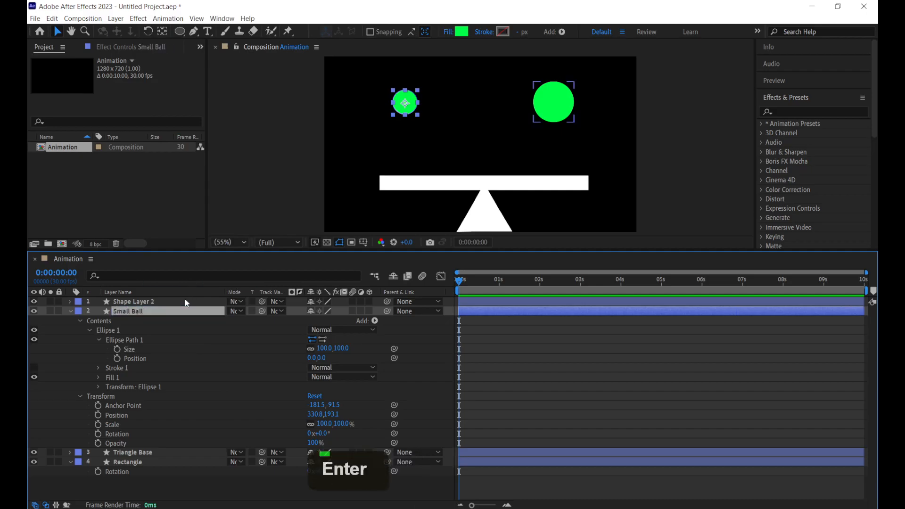
Rename the larger right circle's layer, Shape Layer 2, to Big Ball
right_click(186, 303)
click(243, 270)
text(Big Ball)
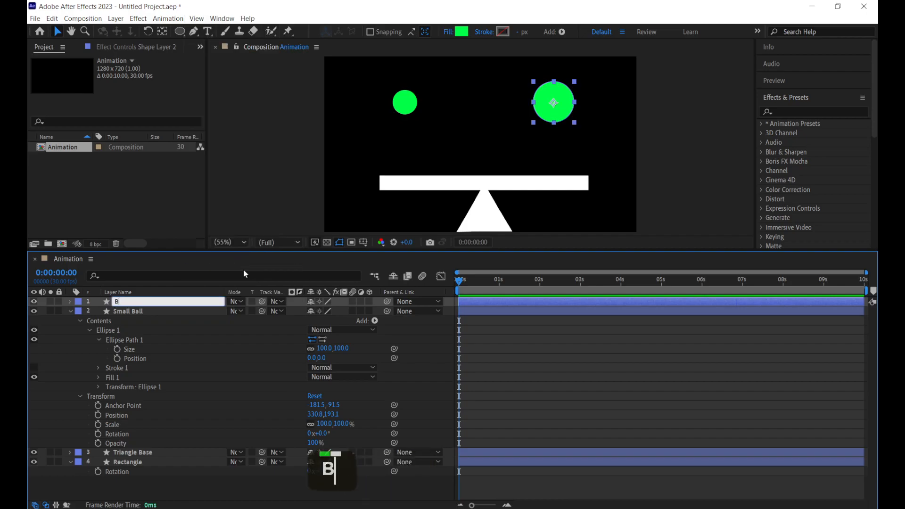
key(Return)
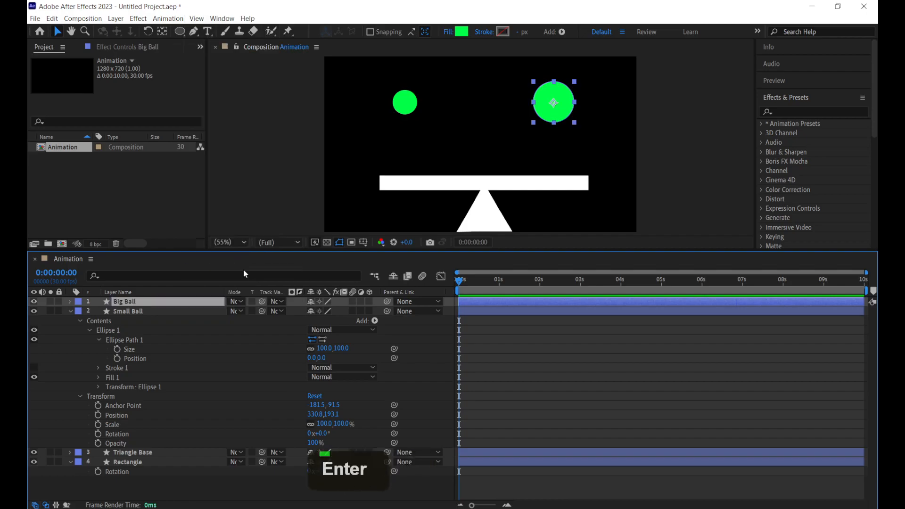
Collapse Small Ball's properties, enlarge the composition viewer, and place the small and big balls on the bar's left and right ends
click(70, 311)
click(265, 372)
drag(405, 103, 391, 159)
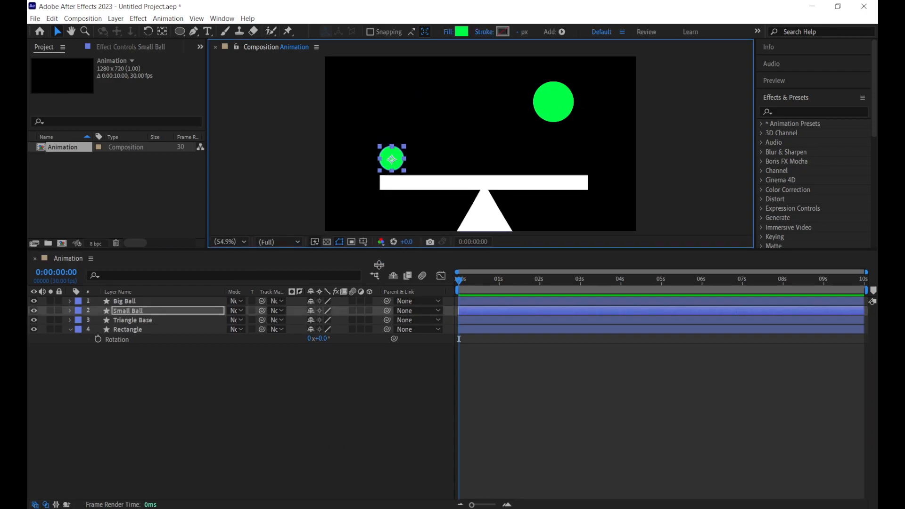
drag(381, 257, 382, 303)
drag(567, 117, 587, 184)
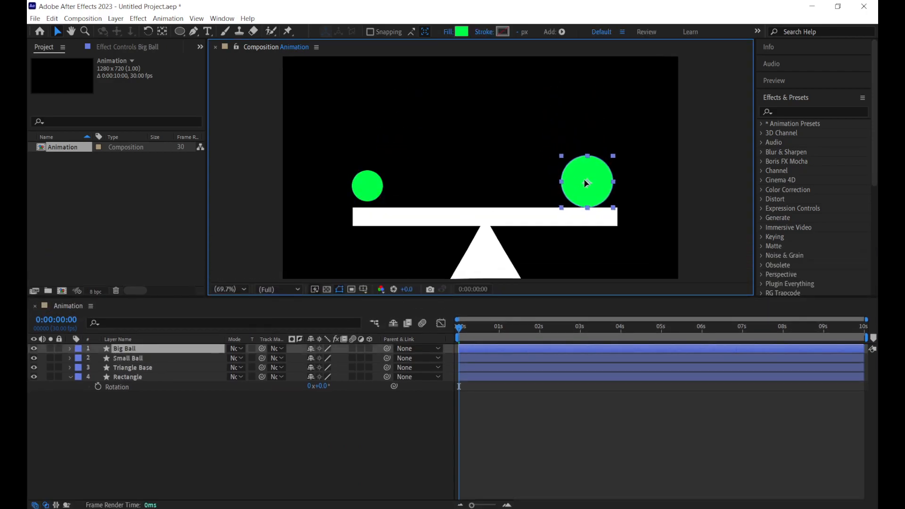
drag(368, 185, 369, 192)
click(578, 185)
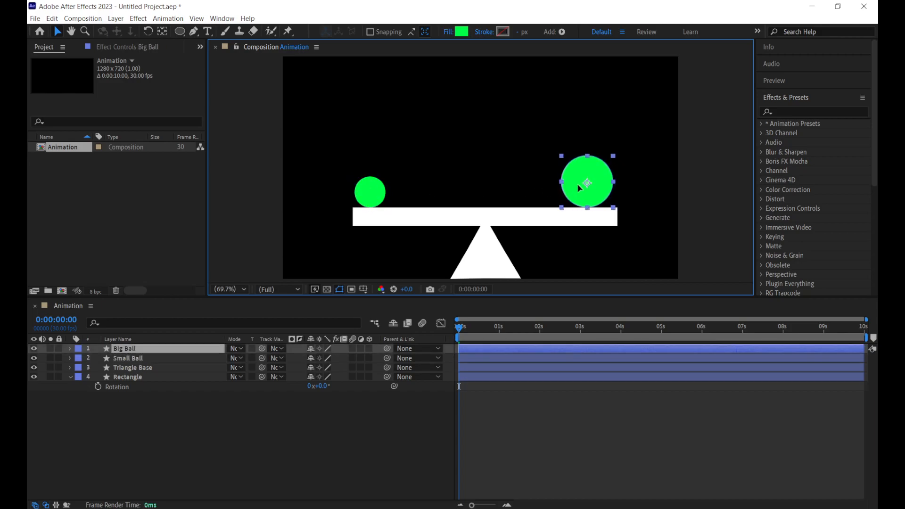
mouse_move(579, 186)
mouse_down()
mouse_move(575, 95)
mouse_move(584, 185)
mouse_up()
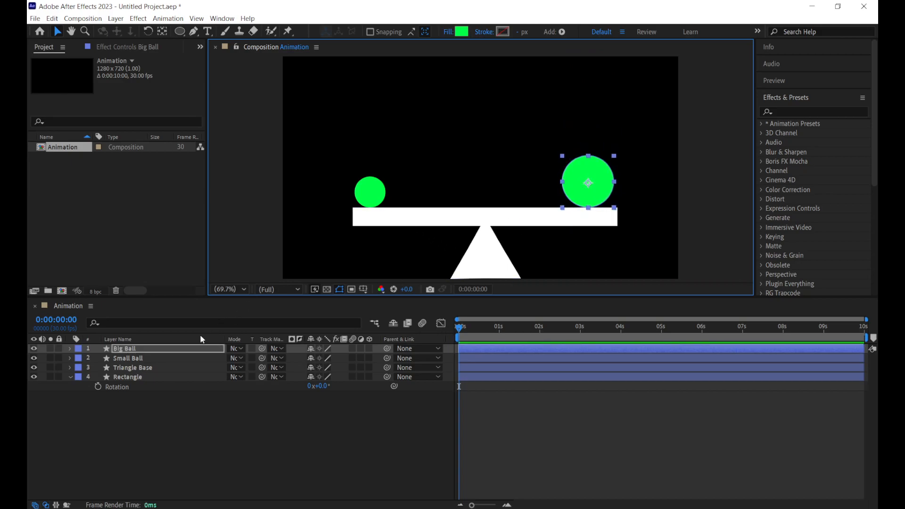
Readjust both balls so the small one rests at the bar's left end and the big one sits slightly farther inward on the right
click(361, 188)
drag(361, 188, 313, 161)
mouse_move(589, 191)
mouse_down()
mouse_move(585, 83)
mouse_move(589, 188)
mouse_up()
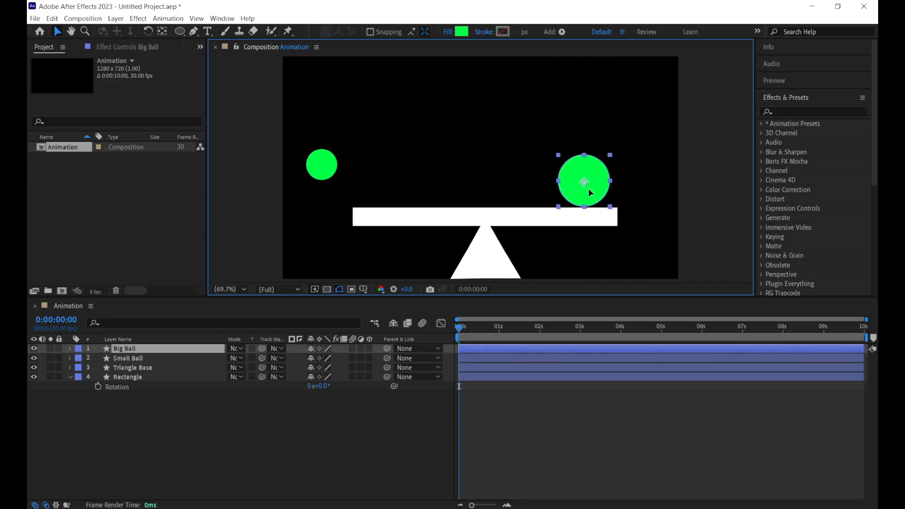
click(322, 164)
drag(322, 165, 373, 196)
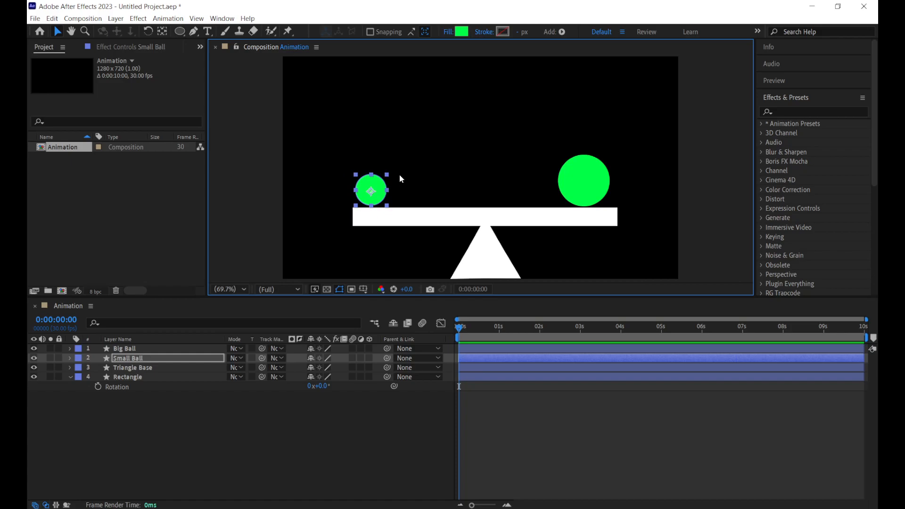
drag(380, 192, 377, 195)
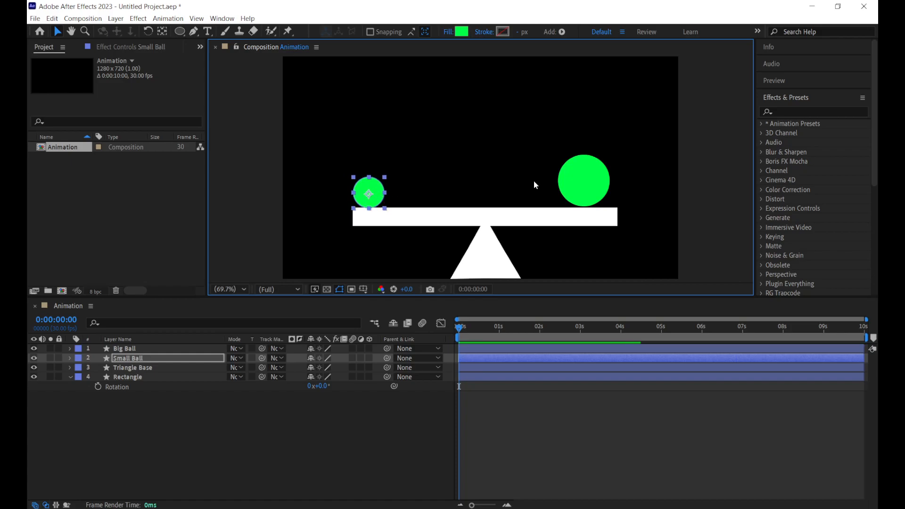
drag(583, 185, 581, 185)
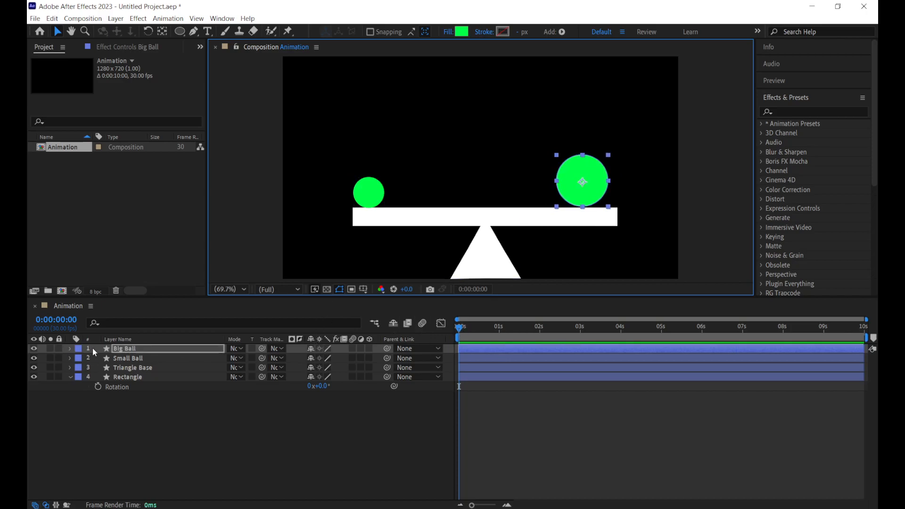
Keyframe Big Ball's Position from about 993.6, 411.1 at 0:00:00:00 down to about 993.6, 550.2 at 0:00:01:13
key(p)
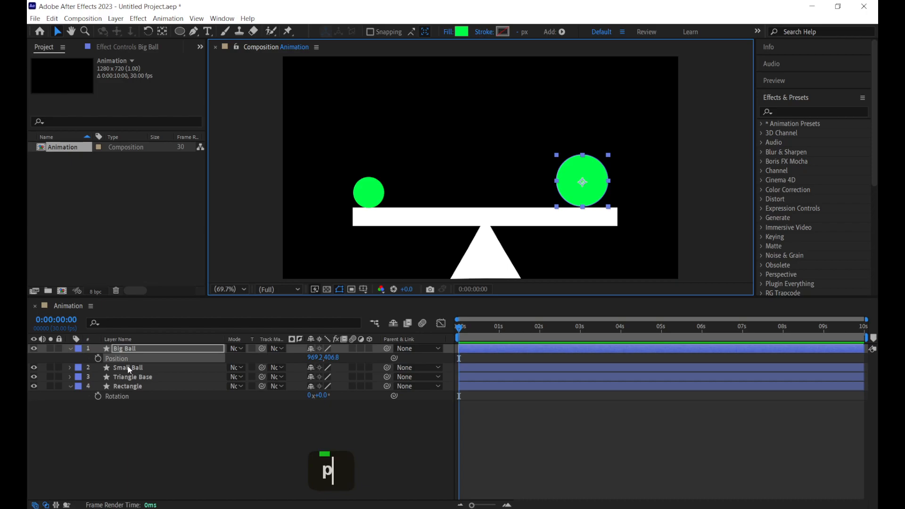
click(98, 359)
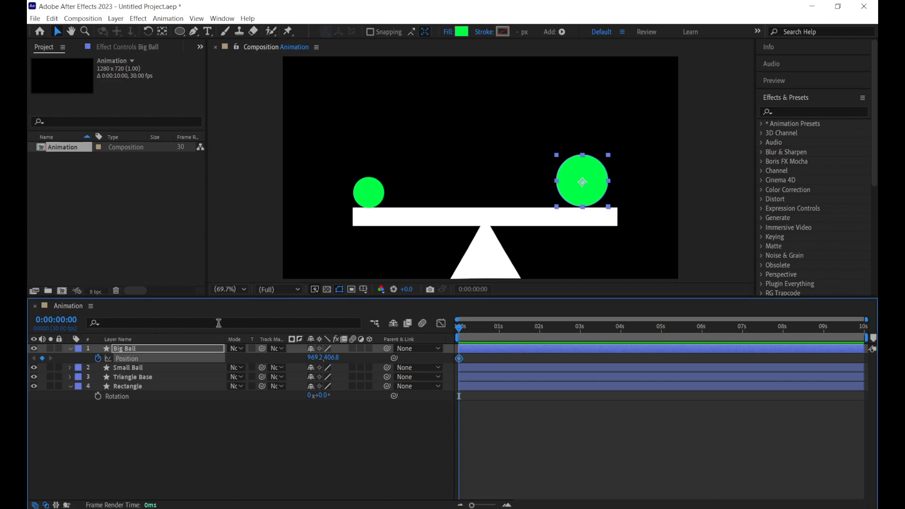
mouse_move(576, 196)
mouse_down()
mouse_move(579, 82)
mouse_move(587, 199)
mouse_up()
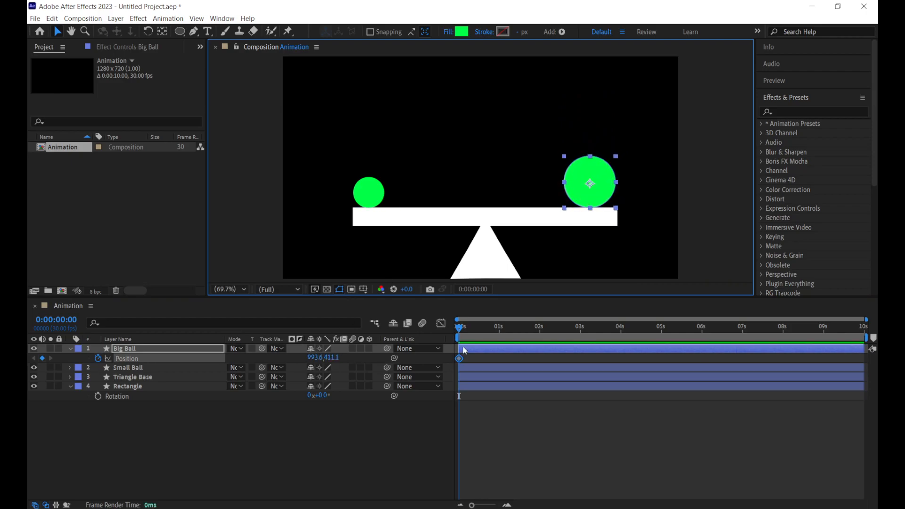
drag(471, 334, 517, 333)
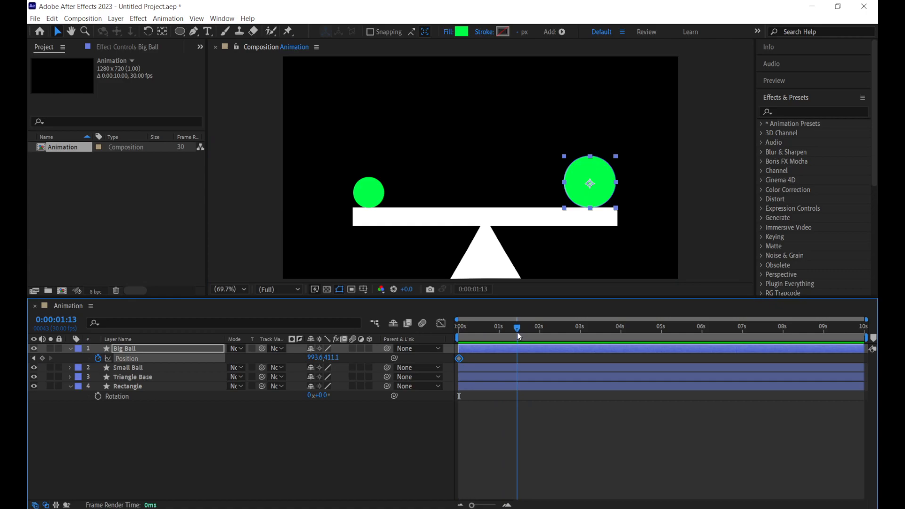
drag(591, 195, 593, 222)
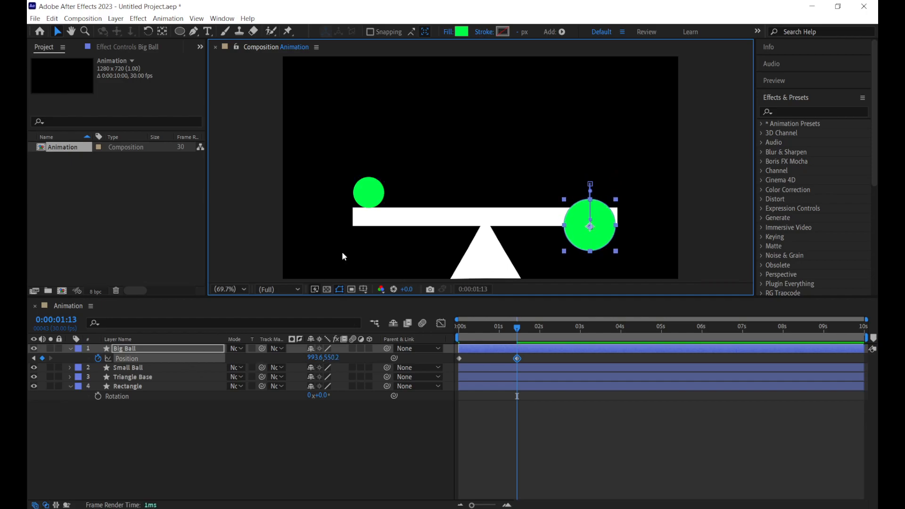
Keyframe the Rectangle bar's Rotation from 0° at 0:00:00:00 to 24° at 0:00:01:13, and deselect the layer
click(374, 223)
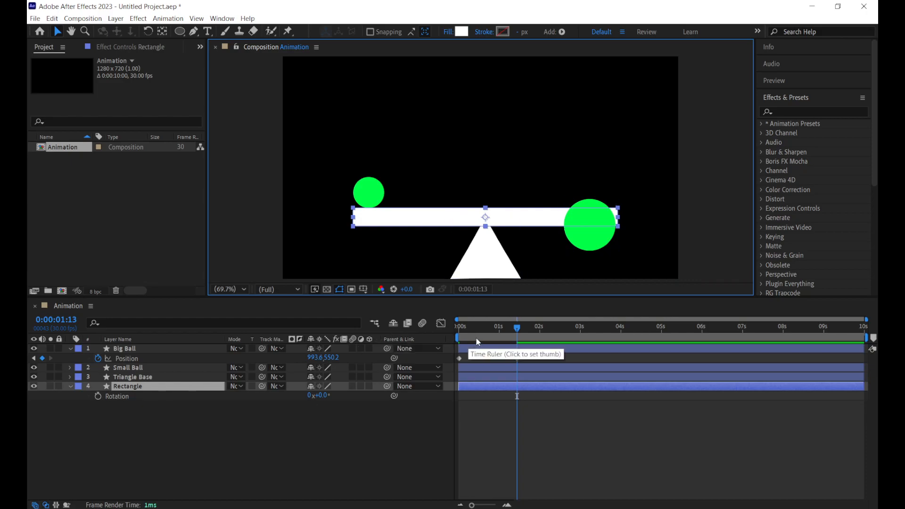
click(466, 327)
drag(460, 329, 431, 332)
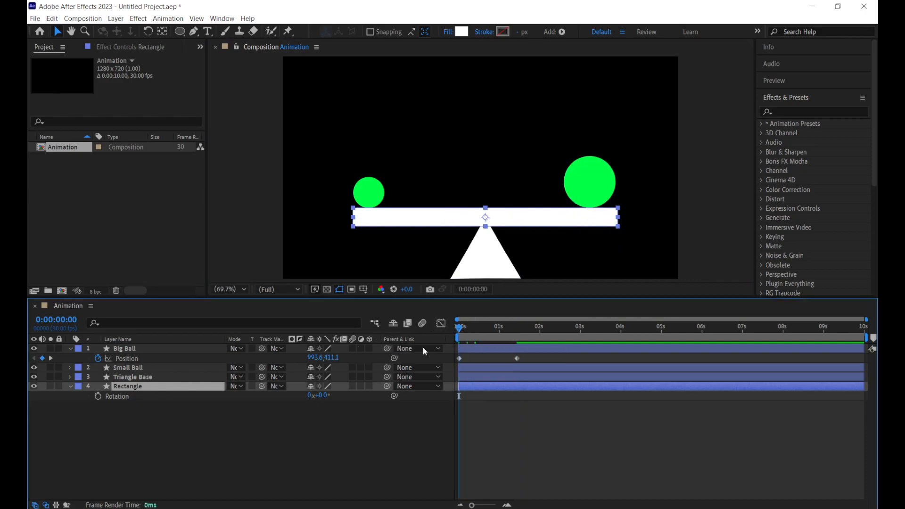
click(98, 395)
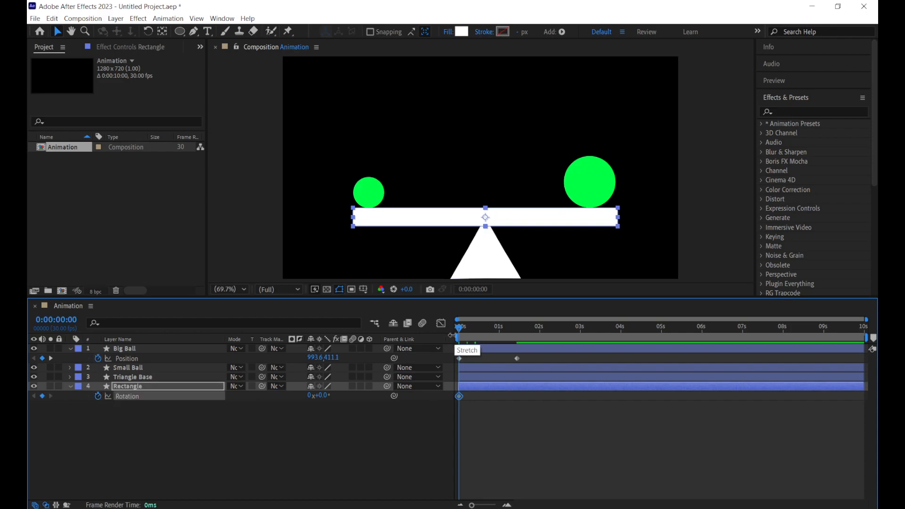
drag(502, 330, 517, 330)
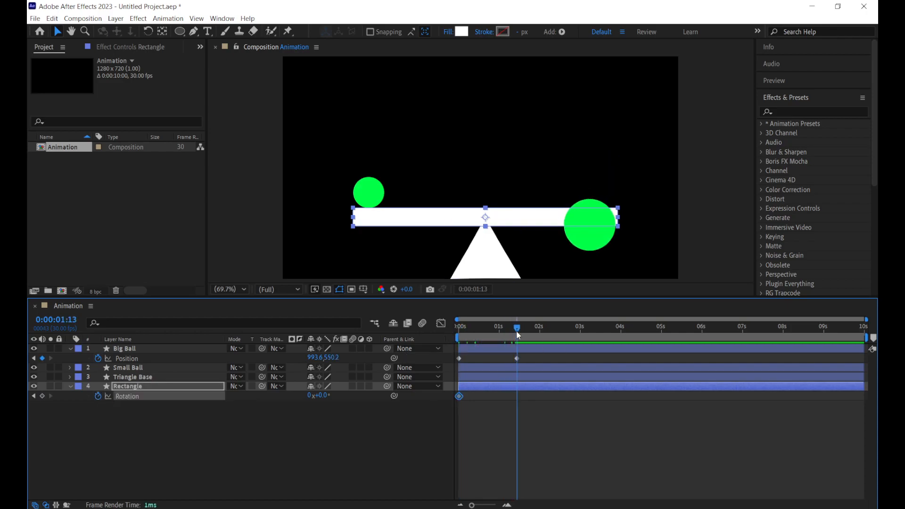
drag(324, 396, 337, 396)
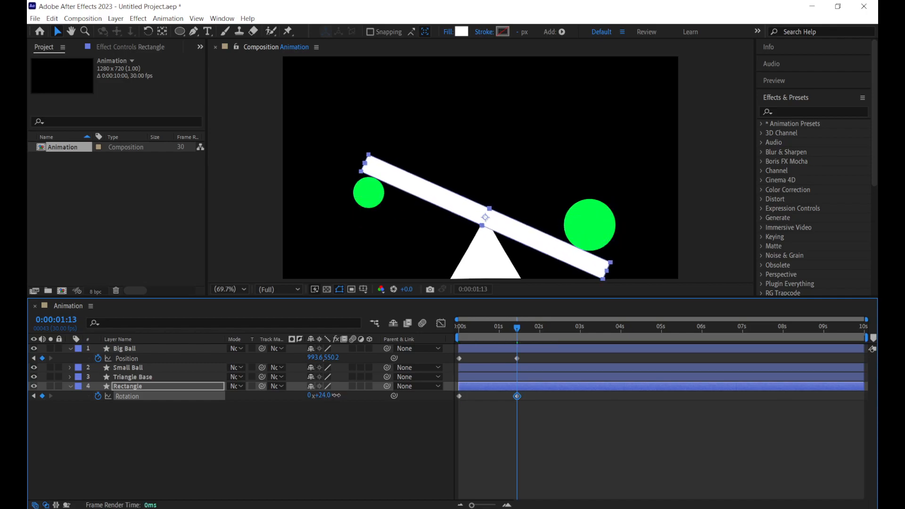
click(531, 420)
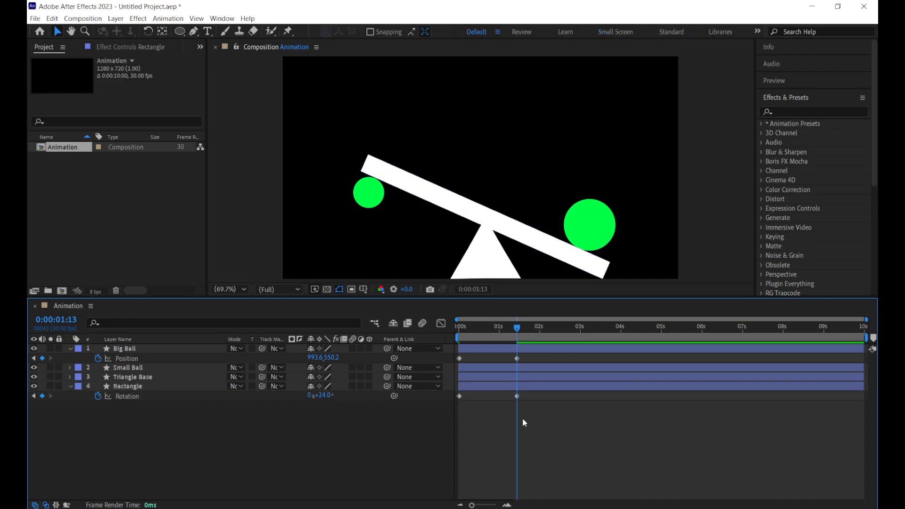
Preview the bar's tilt and move the small ball straight up to the frame's upper edge, above the bar's left end
drag(499, 328, 458, 341)
click(384, 213)
drag(373, 198, 371, 77)
drag(491, 329, 517, 336)
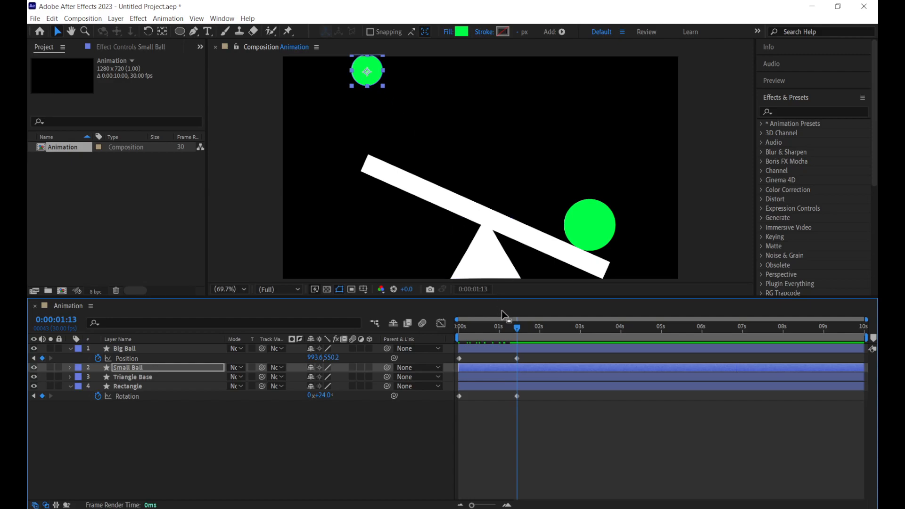
Keyframe Small Ball's Position at 0:00:01:00 in the air and at 0:00:01:21 on the bar's raised end, at about 334.7, 294.9
drag(513, 328, 500, 328)
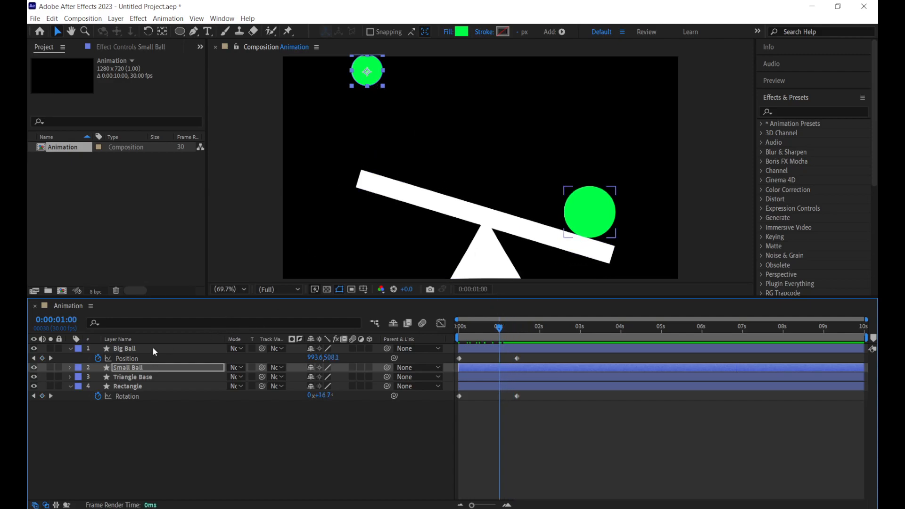
key(p)
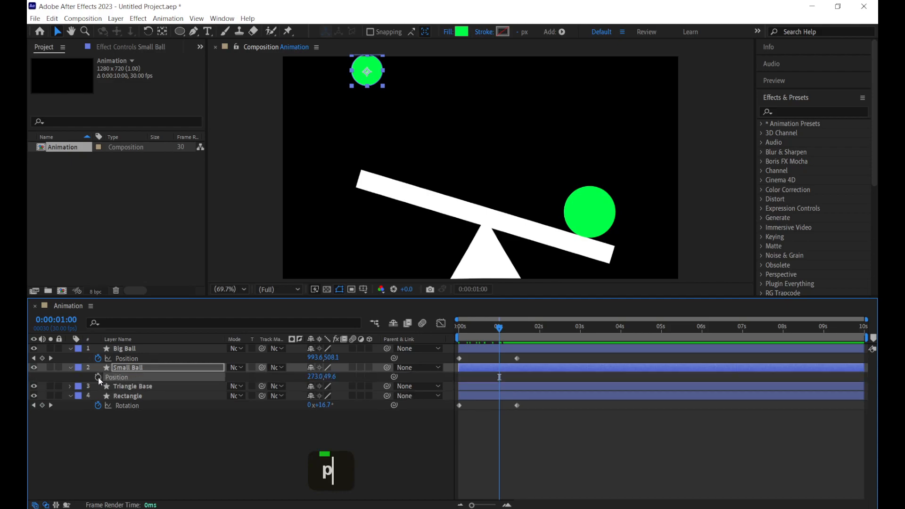
click(98, 377)
drag(494, 335, 528, 336)
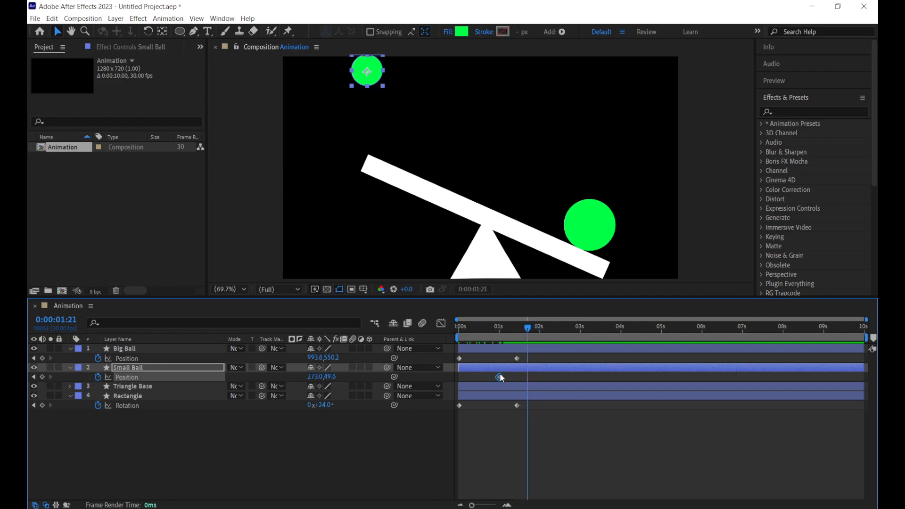
drag(368, 79, 386, 146)
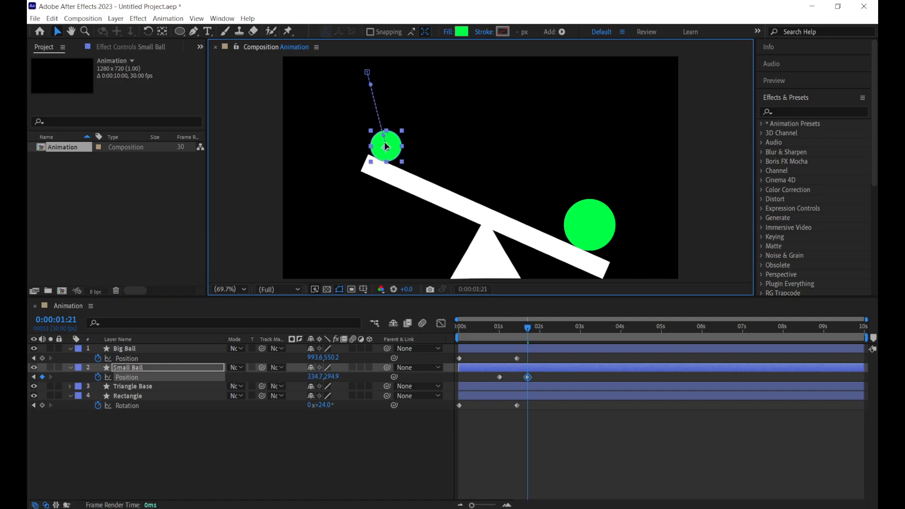
Straighten Small Ball's drop by moving its 0:00:01:00 keyframe position to about 334.7, 52.5, and preview the fall
drag(516, 329, 501, 329)
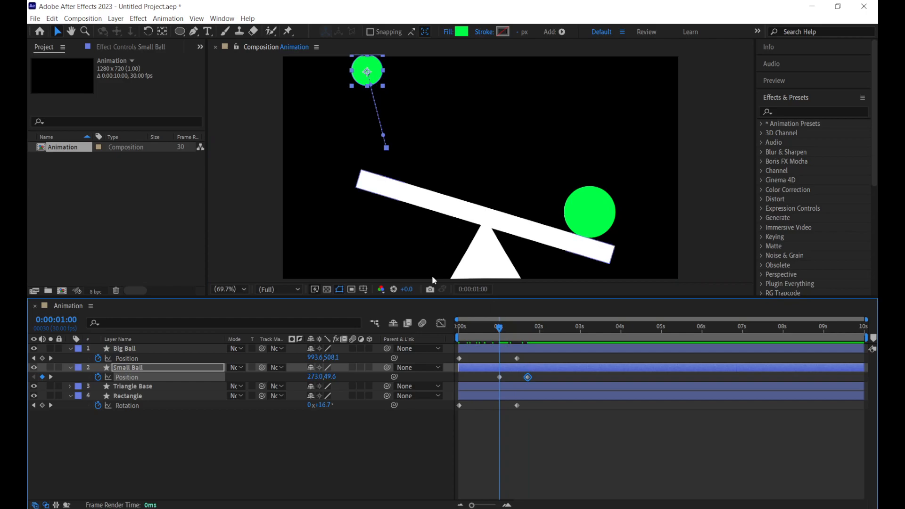
drag(371, 70, 390, 71)
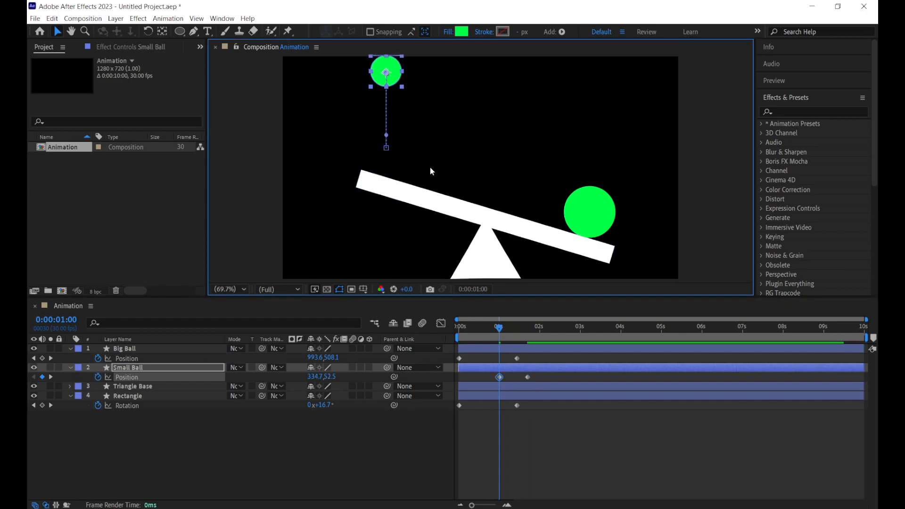
drag(495, 327, 529, 333)
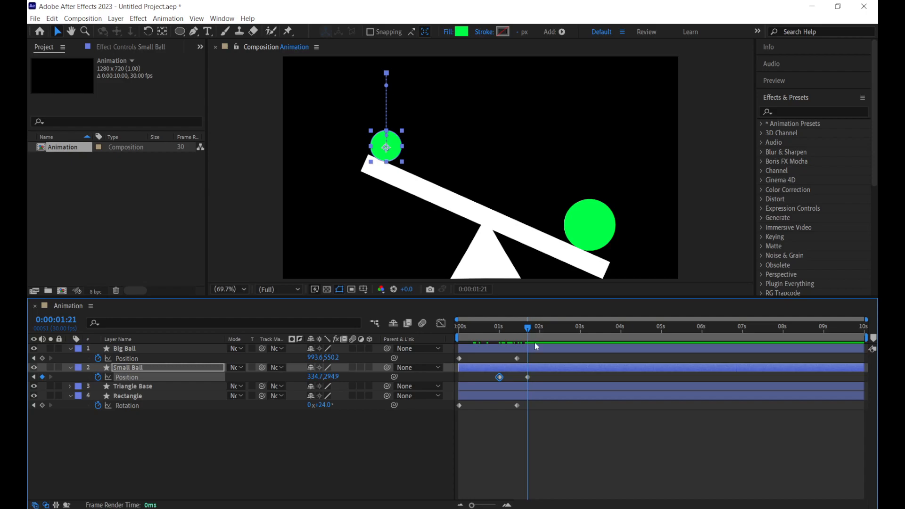
Duplicate the Small Ball layer, reveal the copy's keyframes, and delete both of its Position keyframes
click(121, 371)
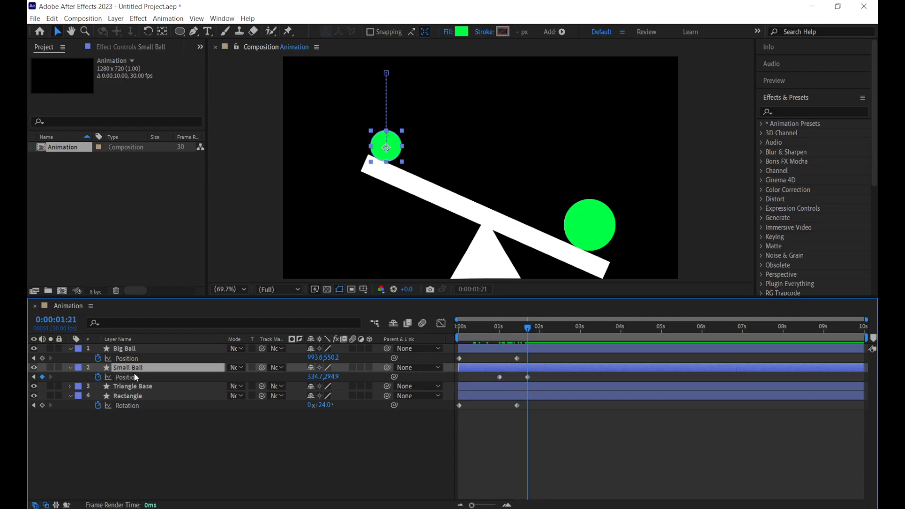
key(ctrl+d)
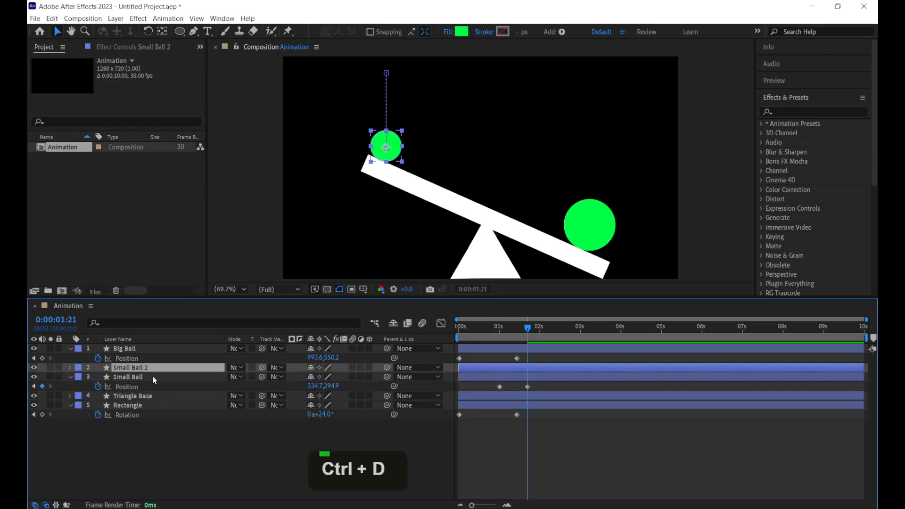
key(u)
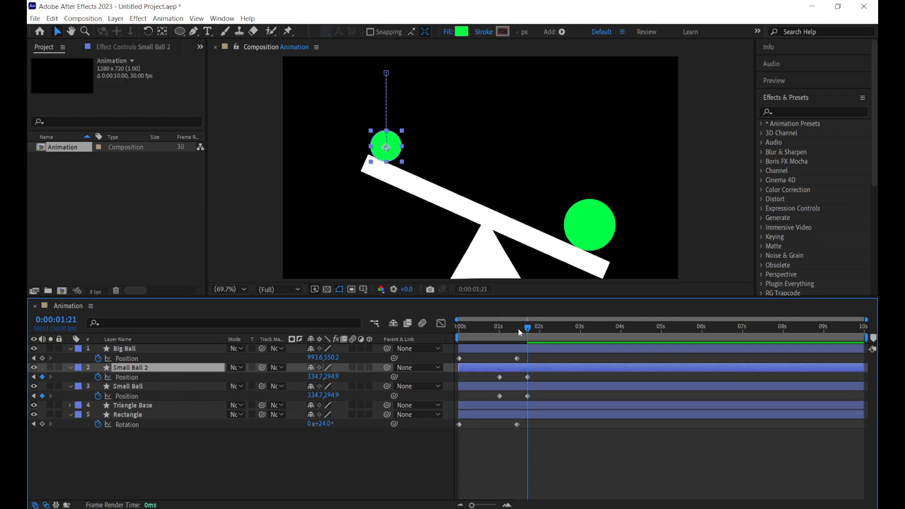
drag(487, 378, 483, 378)
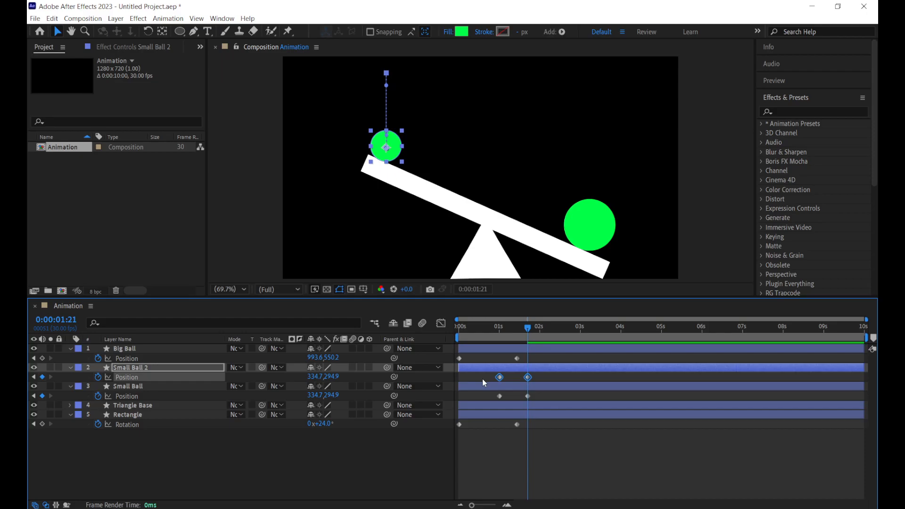
key(BackSpace)
Keyframe Small Ball 2's Position from about 423.6, 10.9 at 0:00:01:14 to 423.6, 335.0 at 0:00:02:00, and preview the drop
drag(383, 154, 410, 66)
mouse_move(517, 325)
mouse_down()
mouse_move(505, 325)
mouse_move(519, 325)
mouse_up()
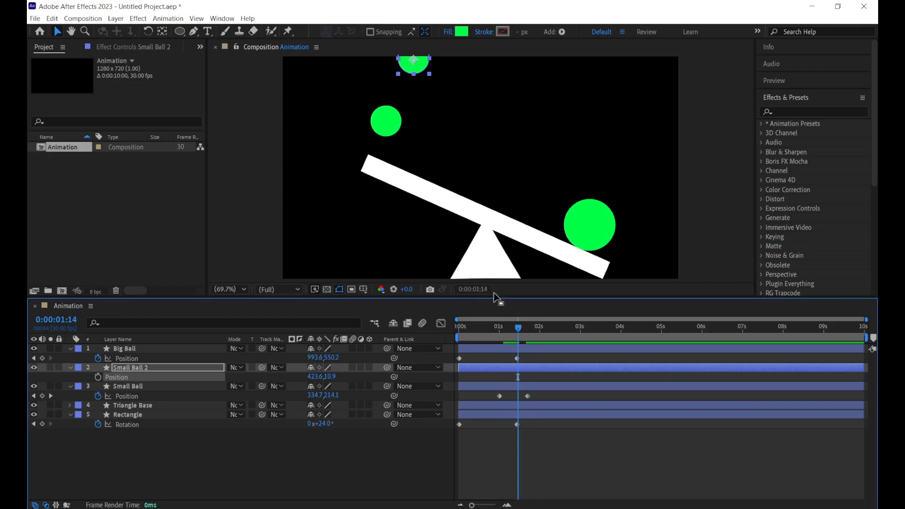
click(98, 377)
drag(529, 332, 541, 333)
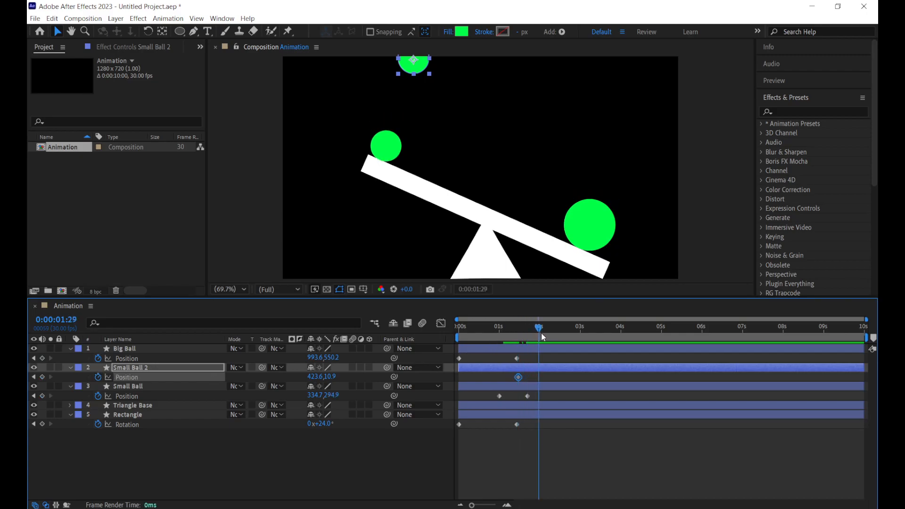
drag(417, 62, 418, 161)
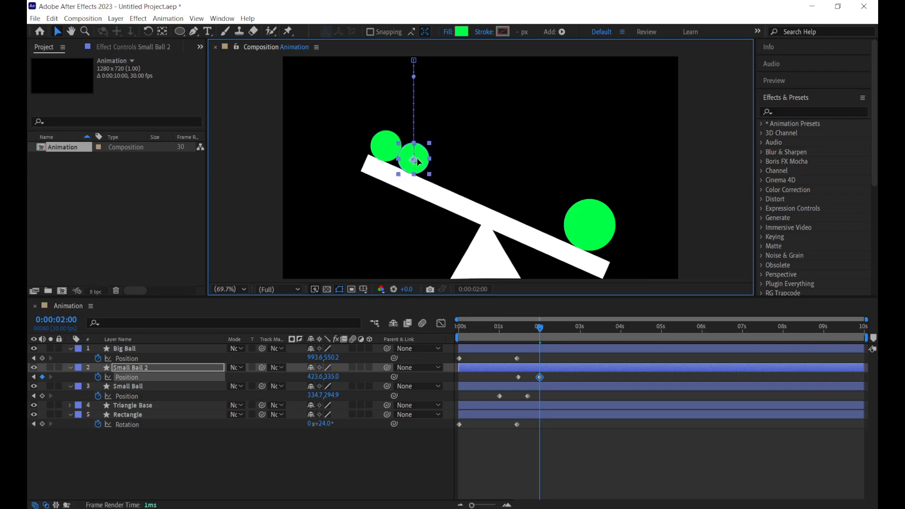
drag(467, 327, 541, 335)
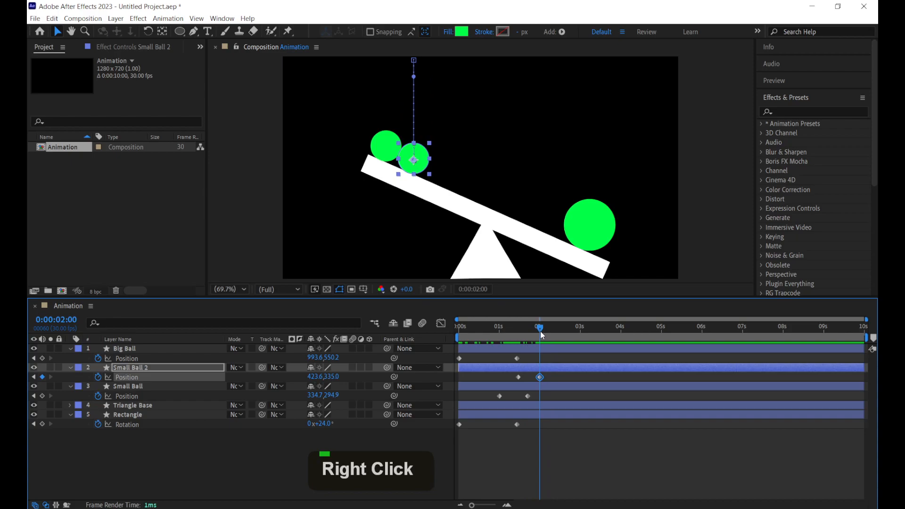
Duplicate the Small Ball 2 layer, reveal the copy's keyframes, and delete both of its Position keyframes
key(ctrl+d)
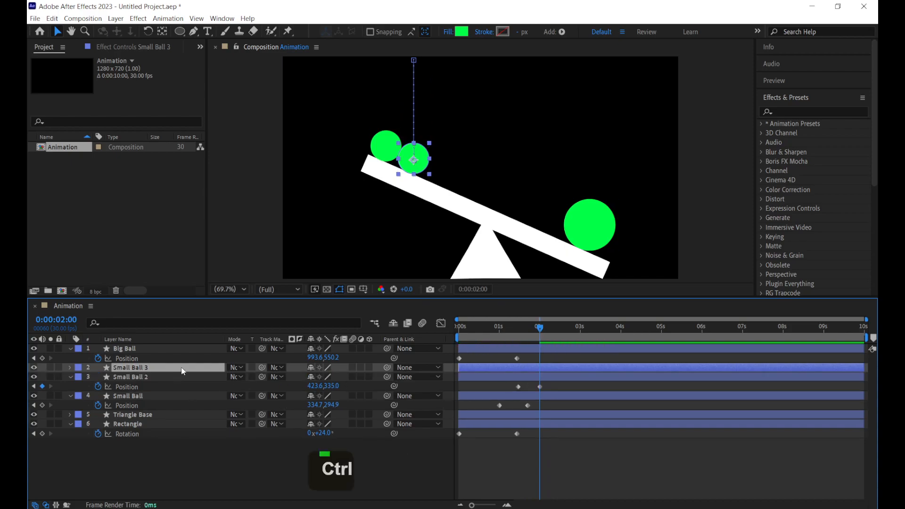
key(u)
drag(554, 376, 503, 380)
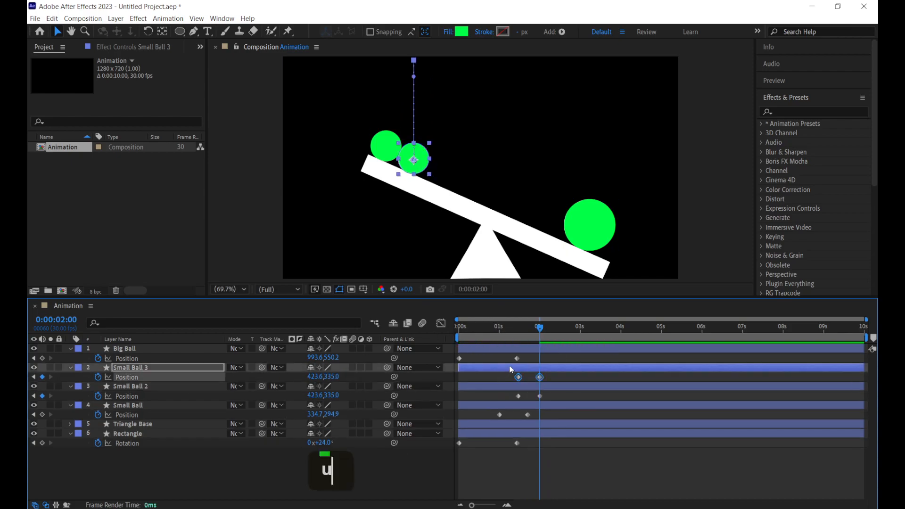
key(BackSpace)
Keyframe Small Ball 3's Position from about 519.7, 23.8 at 0:00:01:24 to 515.4, 373.8 at 0:00:02:08, and preview the drop
drag(541, 327, 534, 327)
drag(421, 164, 446, 70)
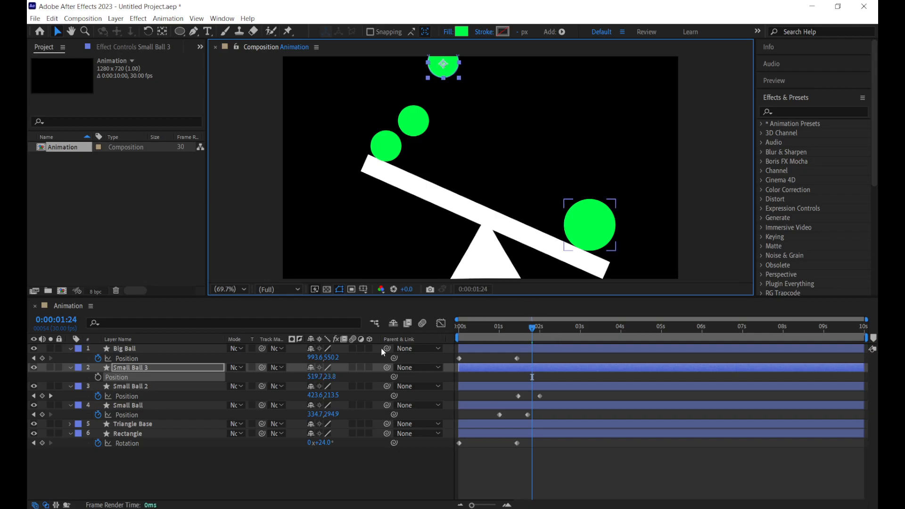
click(94, 376)
click(97, 378)
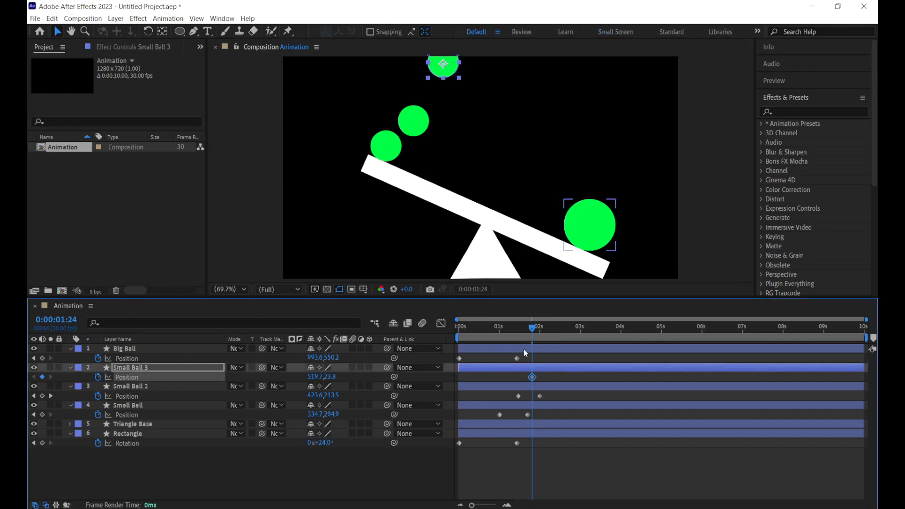
drag(532, 326, 551, 328)
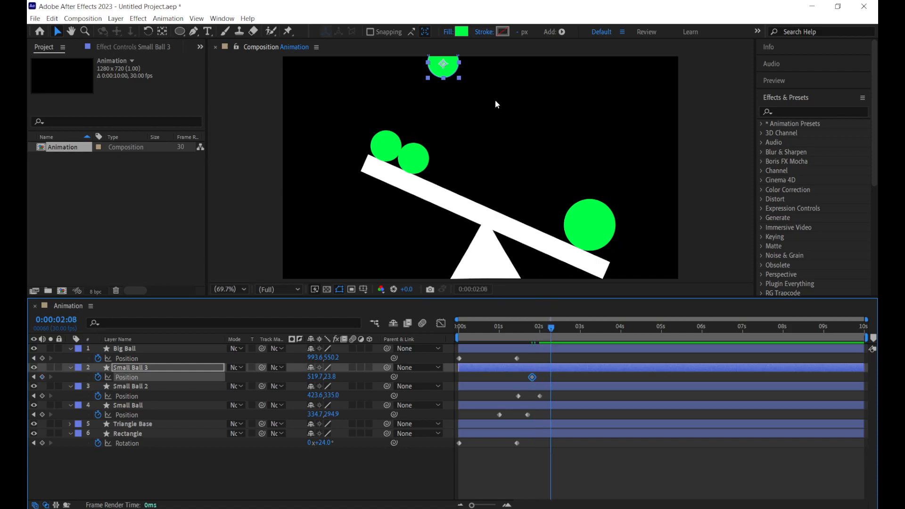
drag(447, 65, 446, 172)
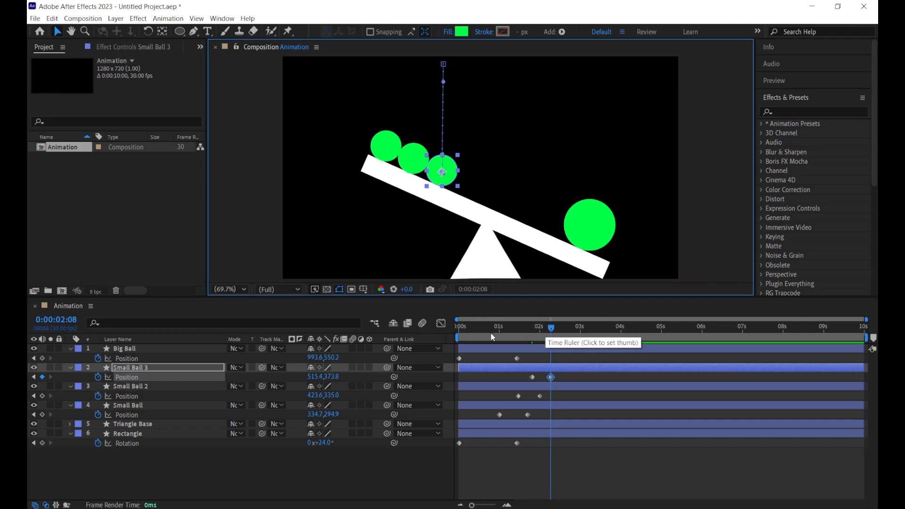
drag(462, 333, 553, 342)
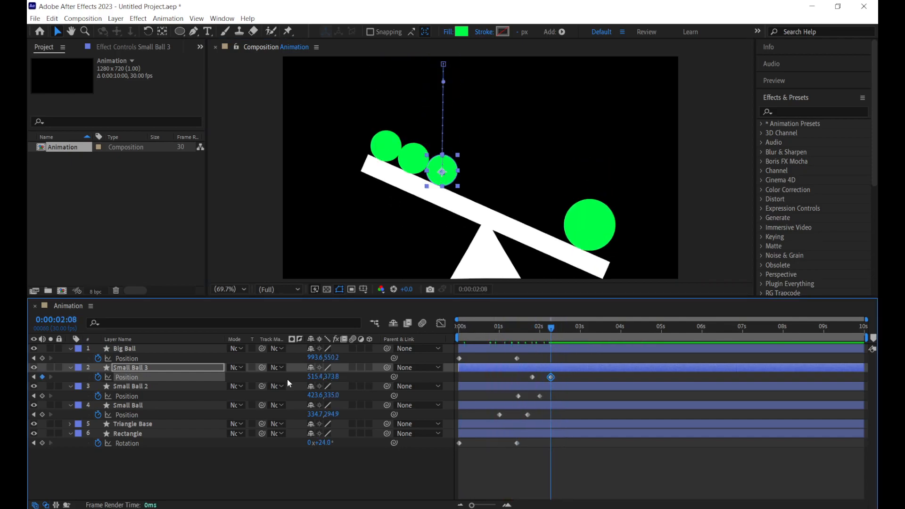
Split Big Ball and the three Small Ball layers at 0:00:02:08, and stack the four new layers directly above Triangle Base
click(154, 406)
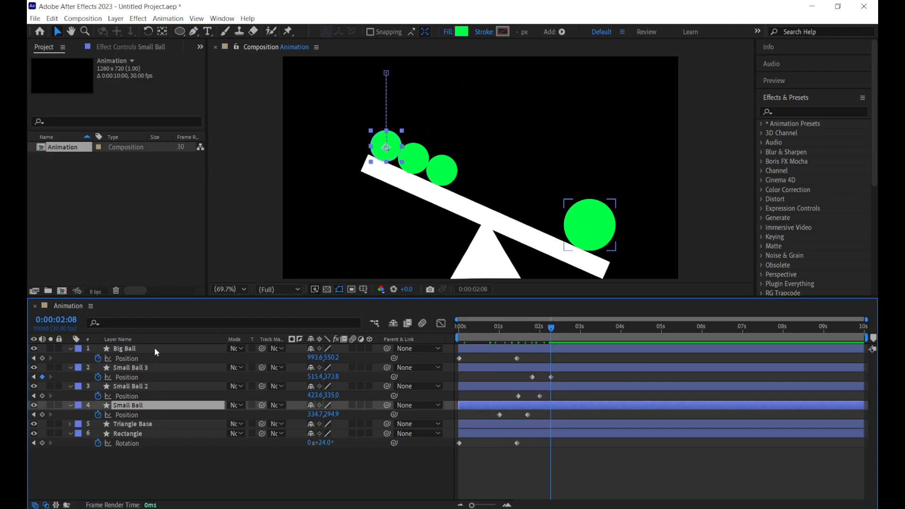
click(151, 349)
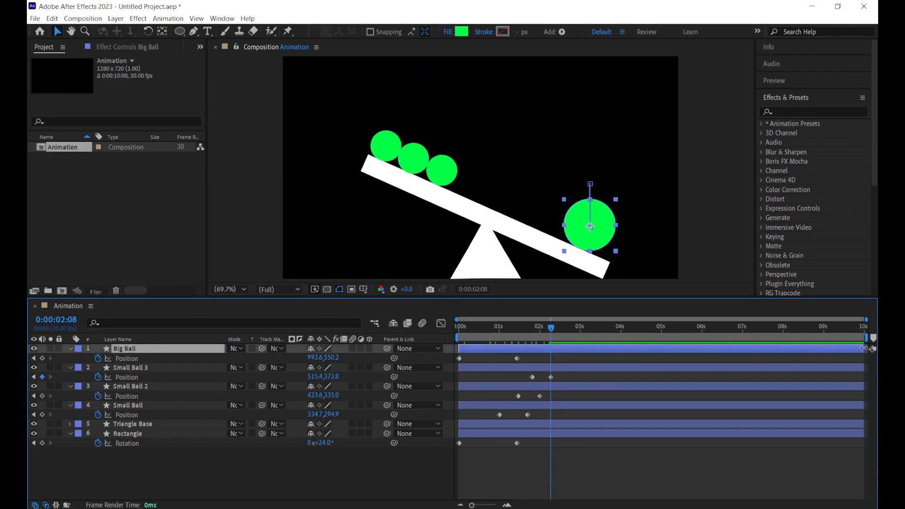
mouse_move(866, 349)
mouse_down()
mouse_move(550, 352)
mouse_move(872, 352)
mouse_up()
key(shift)
shift+click(147, 407)
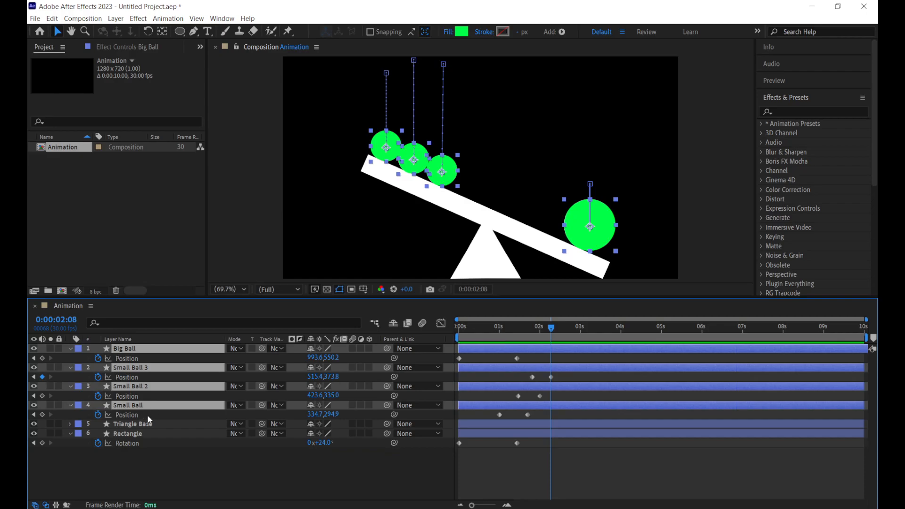
key(ctrl+d)
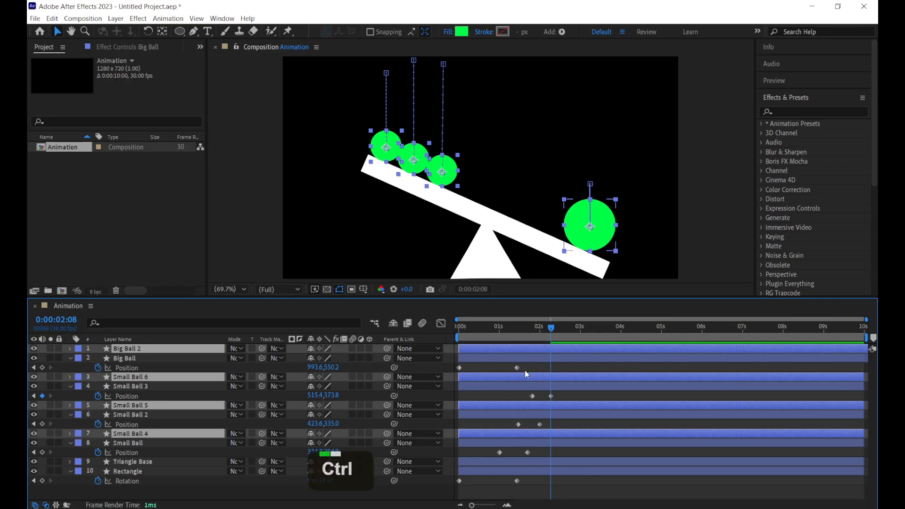
key(ctrl+z)
key(ctrl+shift+d)
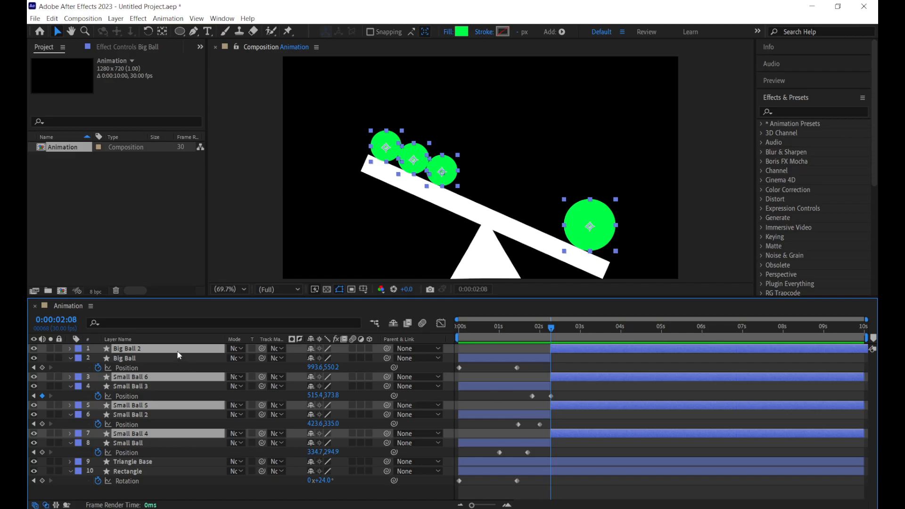
drag(181, 354, 179, 454)
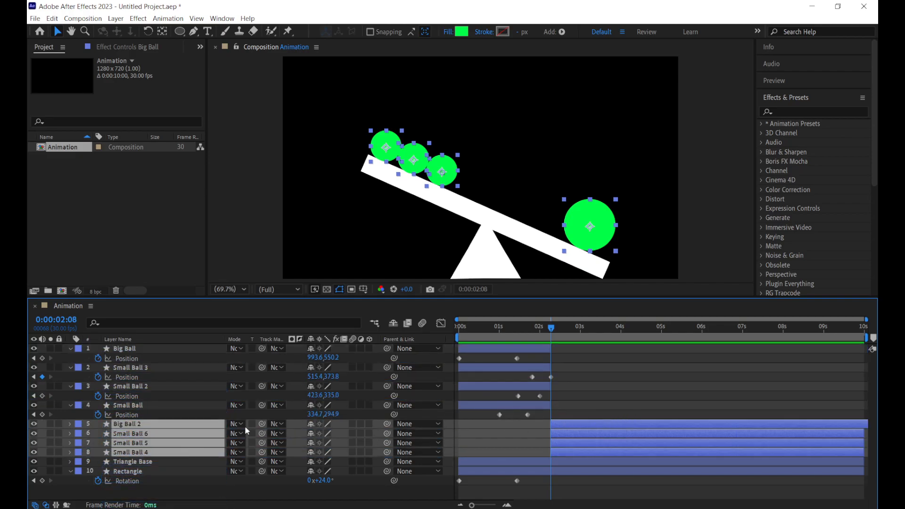
click(657, 390)
Parent Big Ball 2, Small Ball 6, Small Ball 5, Small Ball 4 and Triangle Base to the Rectangle layer
drag(545, 325, 563, 333)
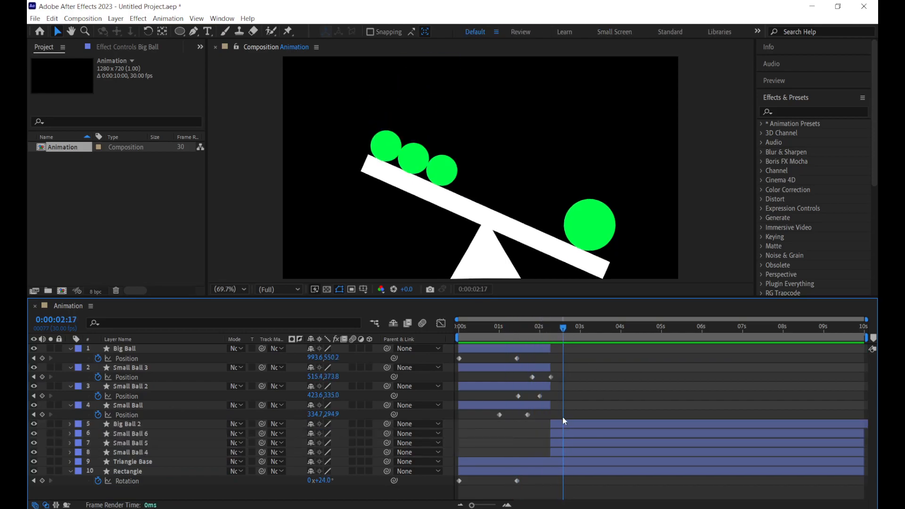
click(564, 428)
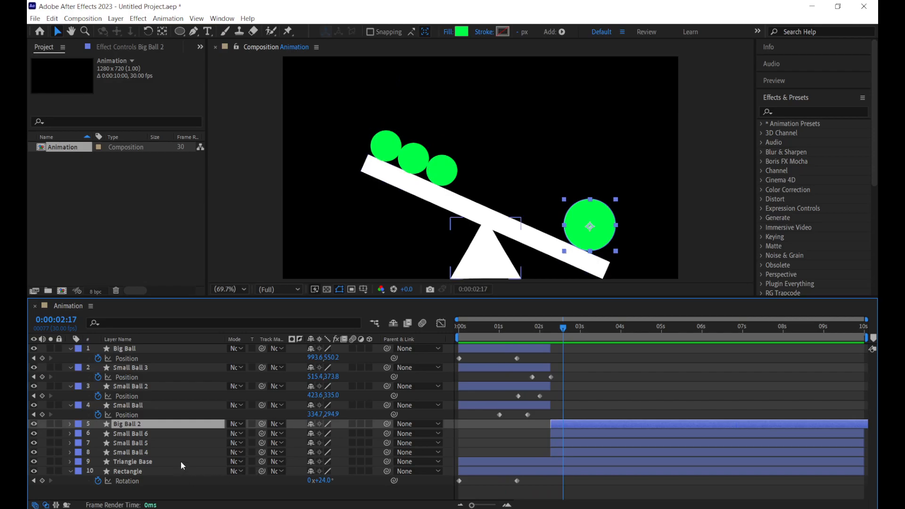
click(143, 463)
click(143, 472)
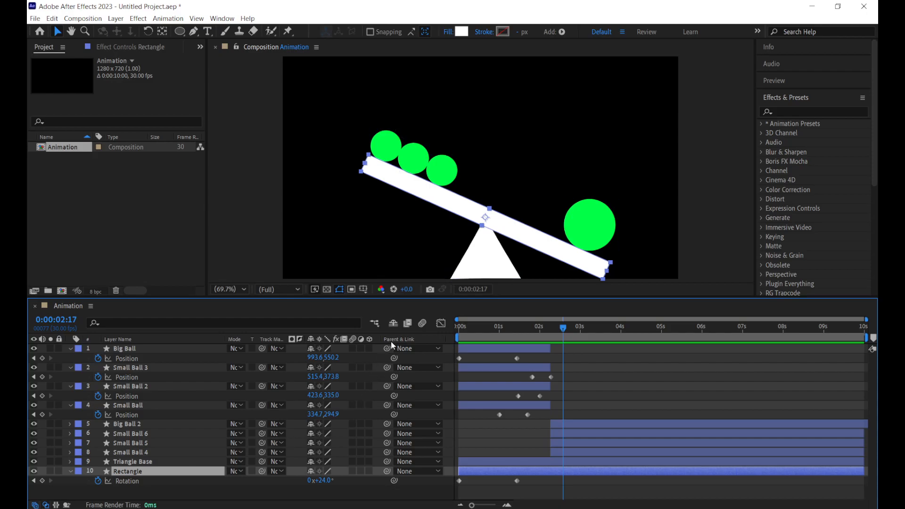
click(417, 423)
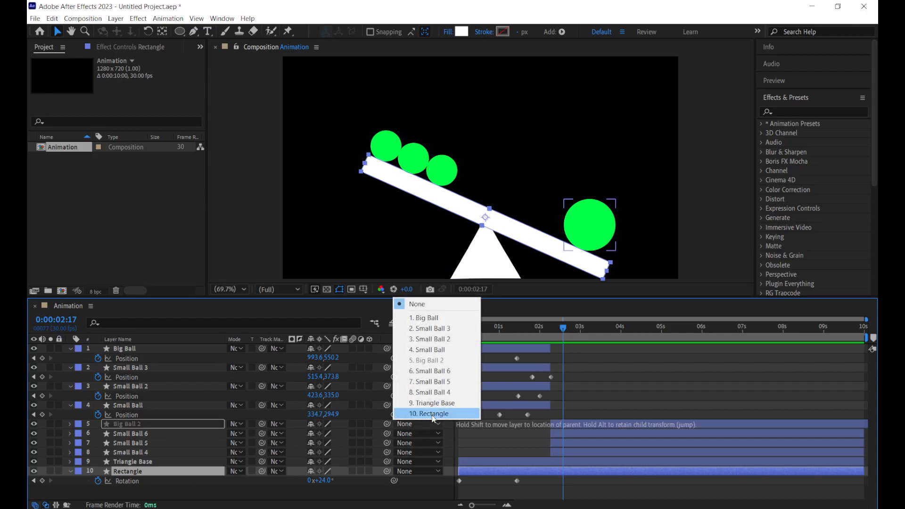
click(430, 413)
click(416, 433)
click(428, 423)
click(417, 443)
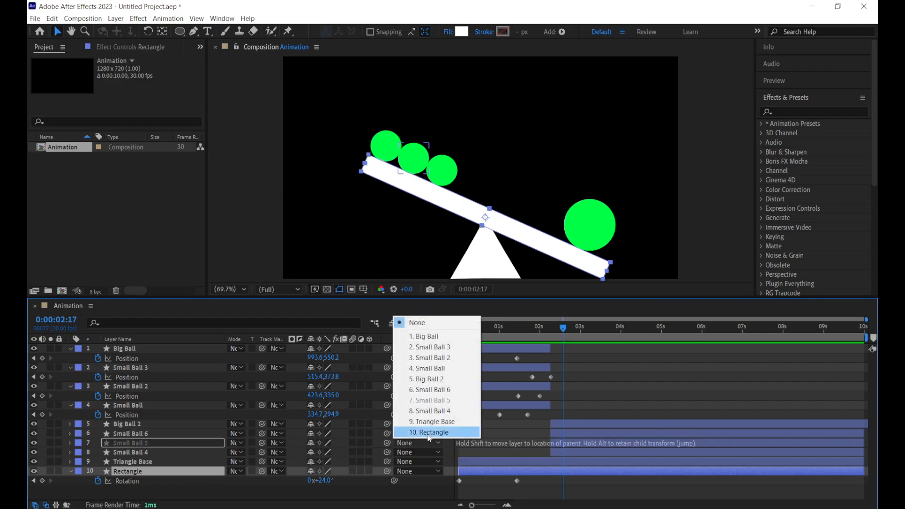
double_click(428, 432)
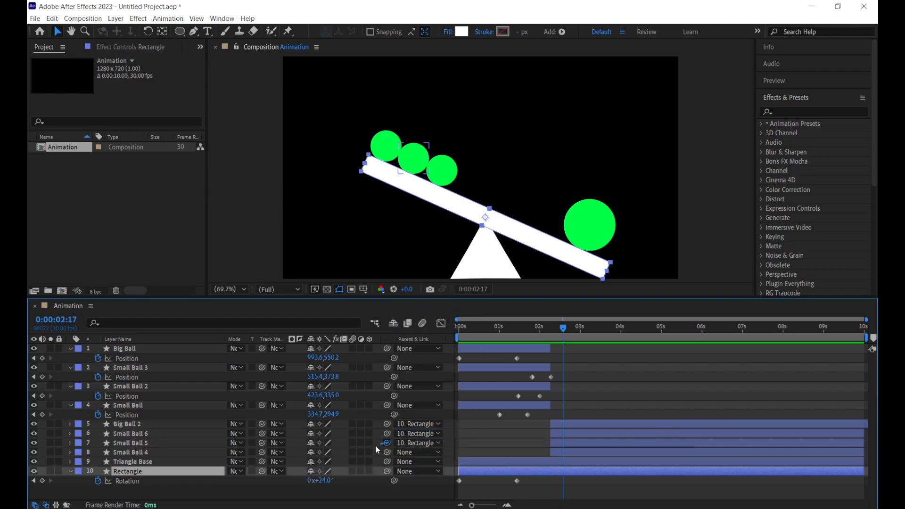
drag(387, 452, 225, 472)
drag(388, 462, 222, 473)
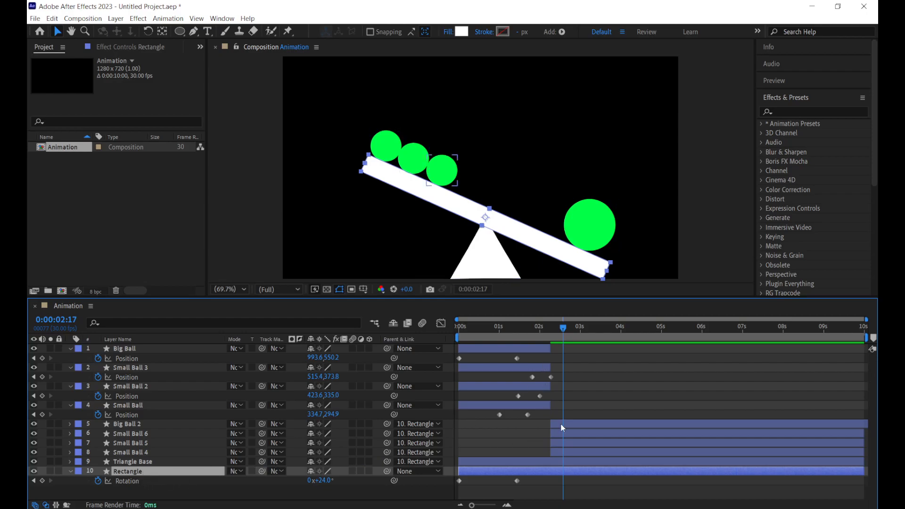
Add a Rotation keyframe to Rectangle at 0:00:02:07 that holds its tilt, and go to 0:00:03:00
drag(569, 330, 547, 338)
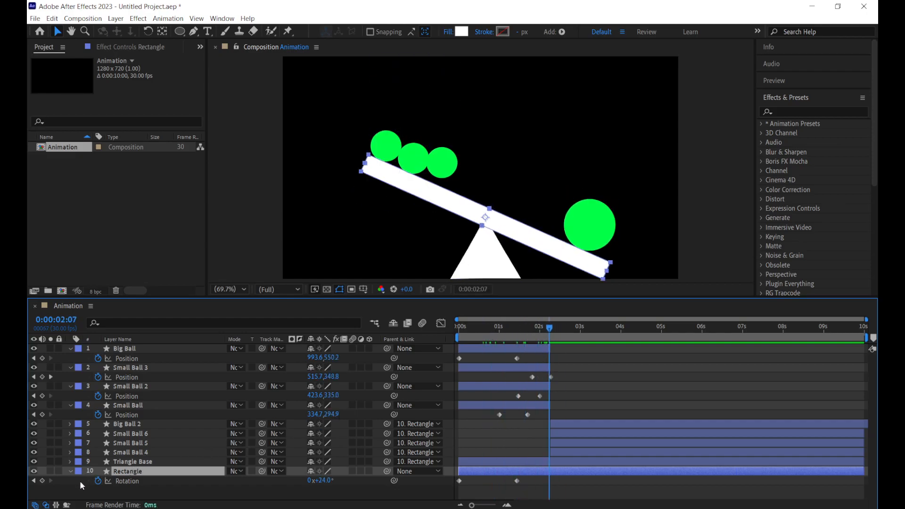
click(42, 481)
drag(560, 330, 582, 334)
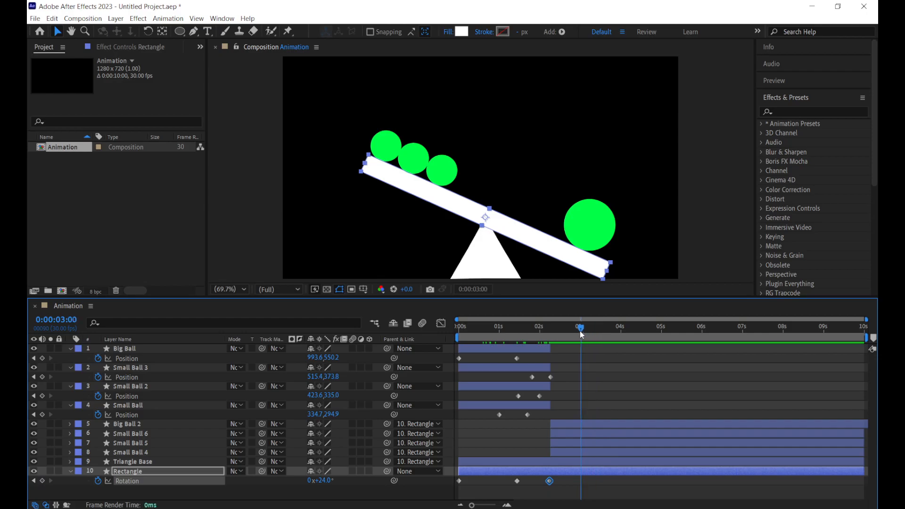
drag(327, 481, 319, 480)
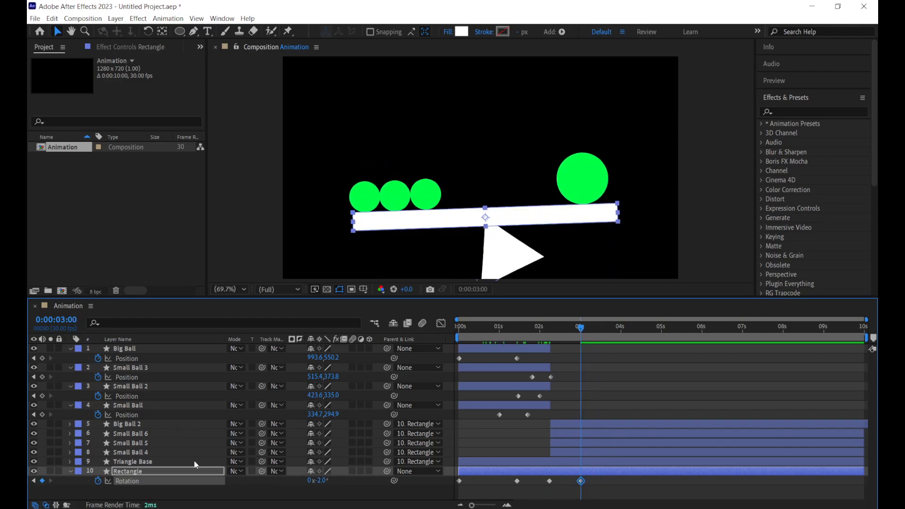
key(ctrl+z)
key(ctrl+z)
Set Triangle Base's parent to None and lock the layer
click(225, 462)
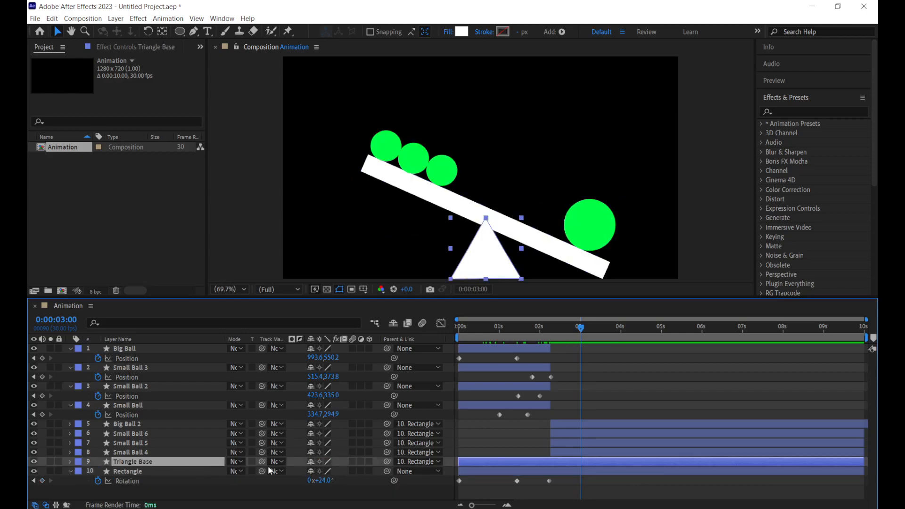
click(418, 462)
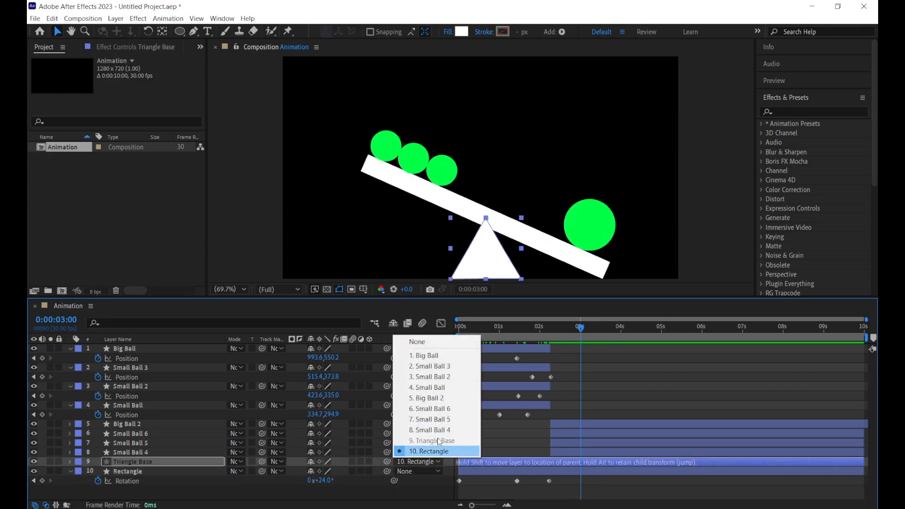
click(440, 343)
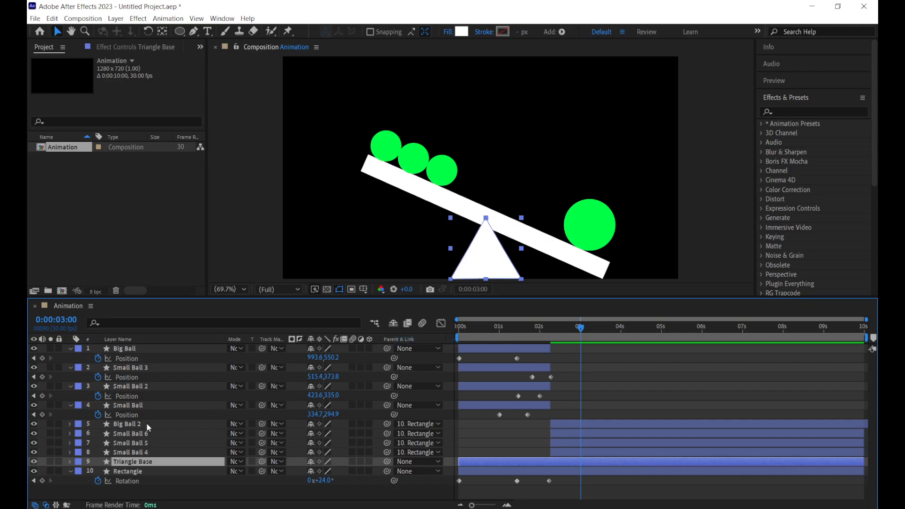
click(59, 461)
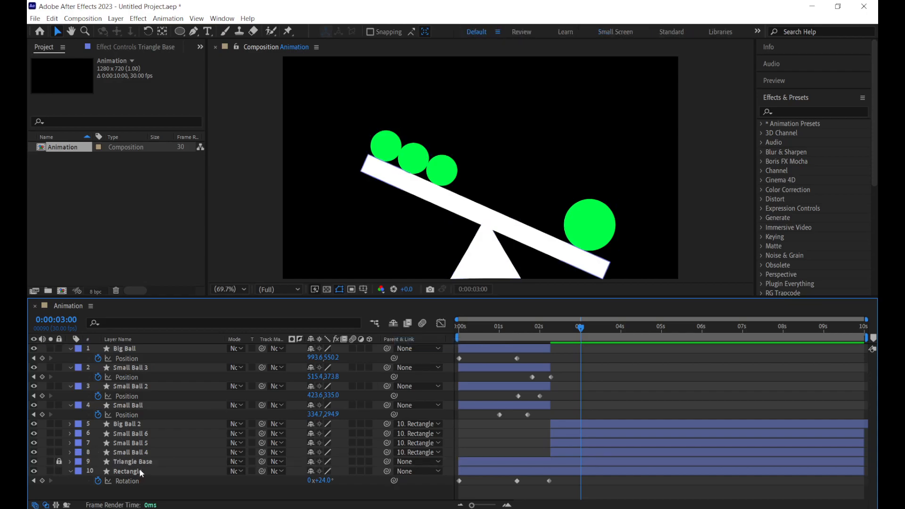
Keyframe Rectangle's Rotation at -10° at 0:00:03:00 and at 12° at 0:00:03:17
click(192, 473)
drag(324, 481, 304, 481)
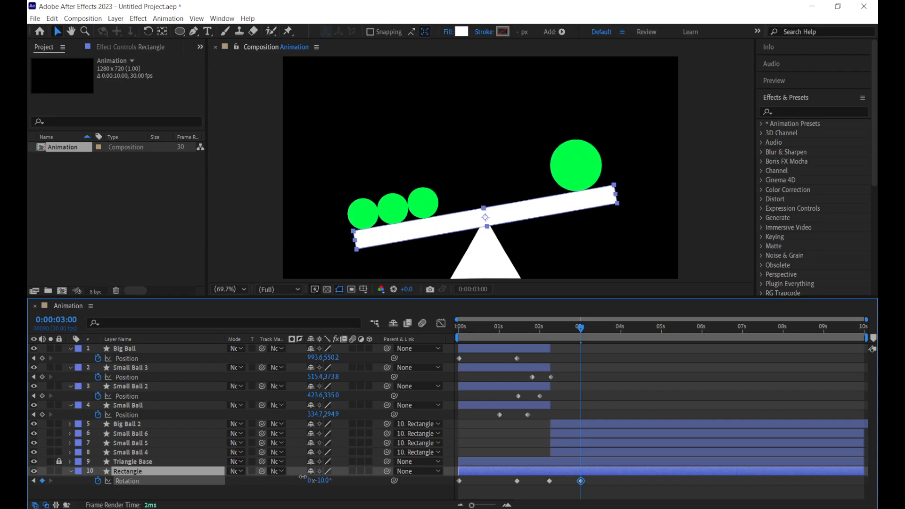
drag(496, 328, 604, 342)
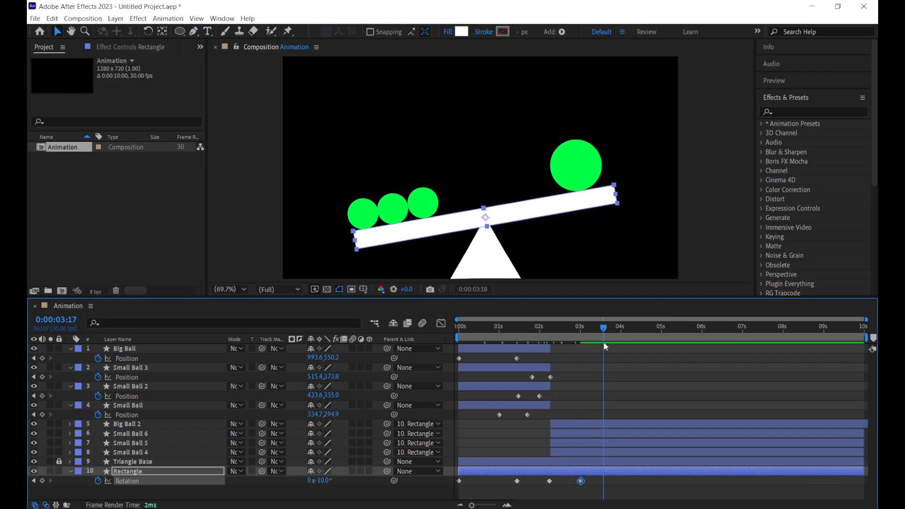
drag(323, 481, 334, 481)
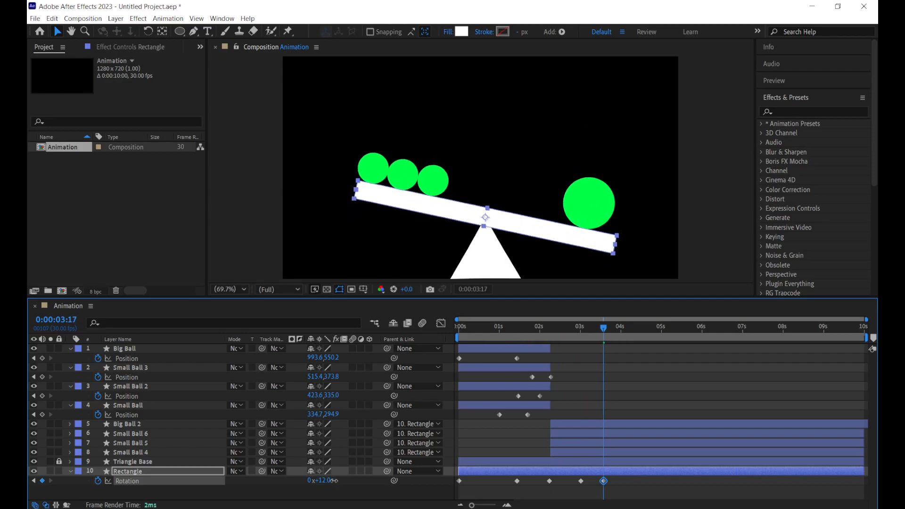
Keyframe a lower Rotation for Rectangle just before 0:00:04:00, and a Rotation of 4° at 0:00:04:10
drag(614, 330, 618, 330)
drag(319, 483, 315, 480)
drag(621, 331, 634, 333)
drag(319, 481, 328, 481)
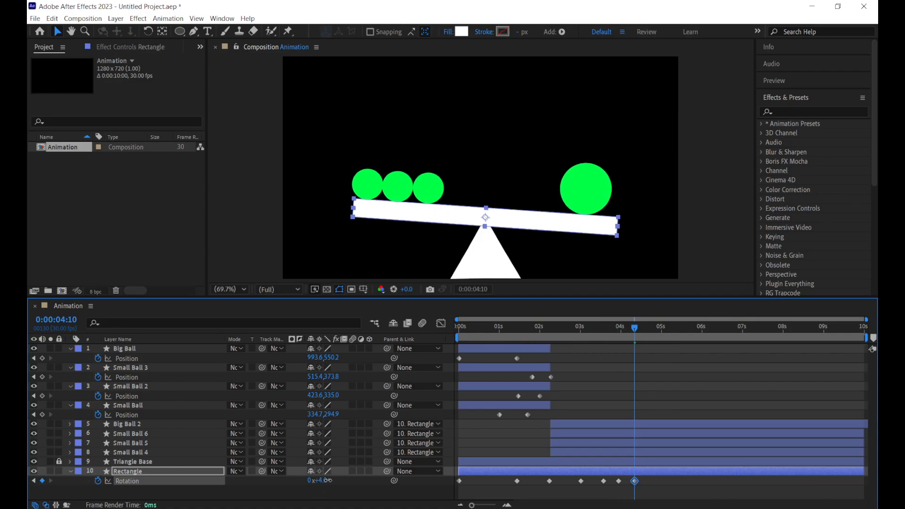
Keyframe Rectangle's Rotation at 0° at 0:00:05:03, and preview the whole seesaw animation from the start
drag(635, 334, 666, 340)
click(324, 481)
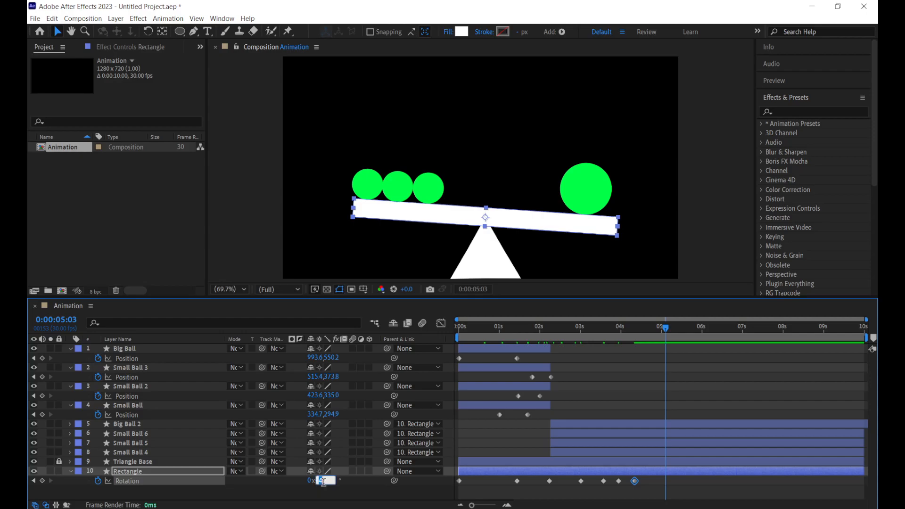
text(0)
key(Return)
key(Home)
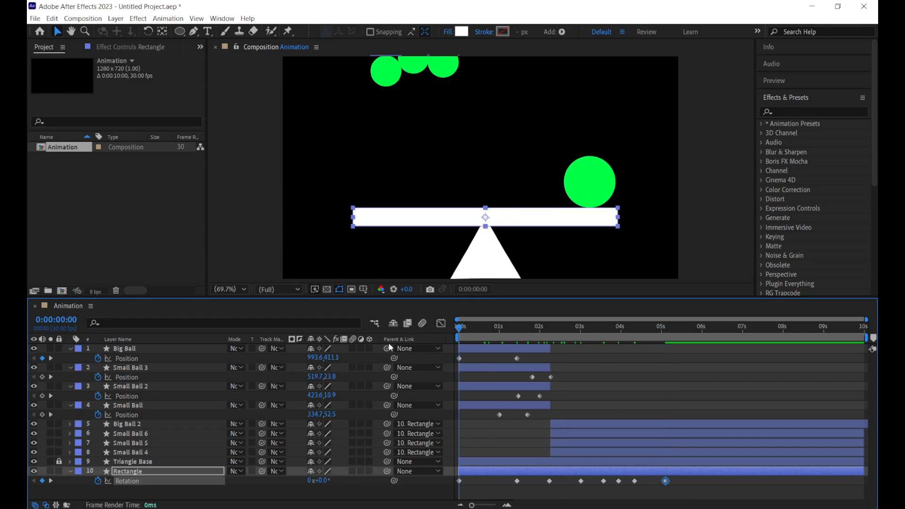
key(space)
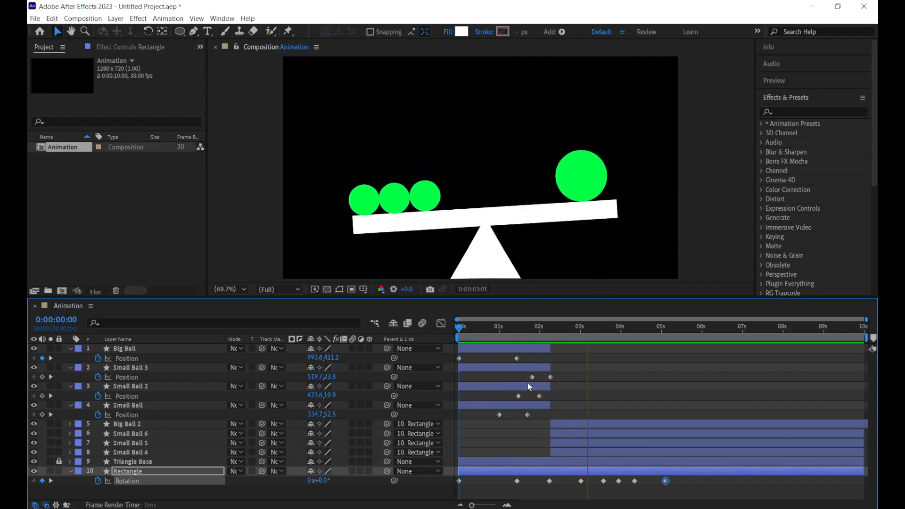
drag(576, 326, 586, 355)
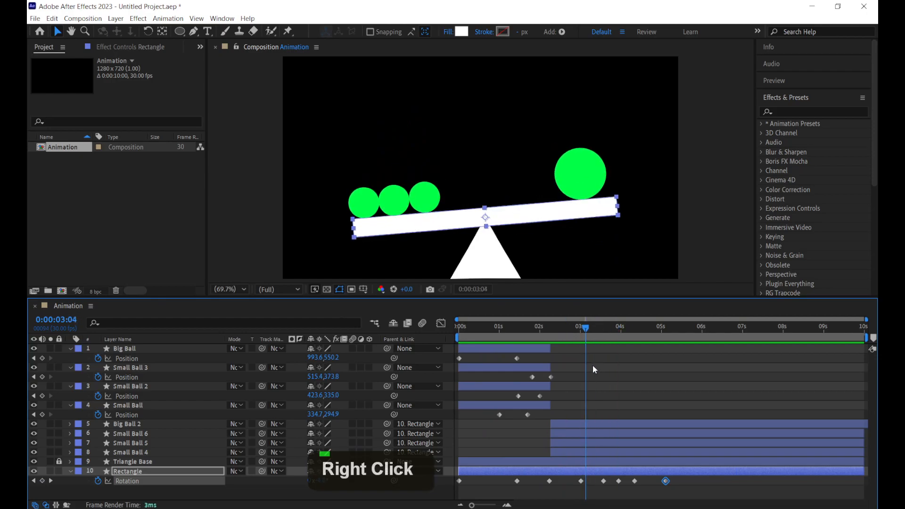
Compress Rectangle's later Rotation keyframes closer together and move the last one to about 0:00:03:23
drag(689, 486, 565, 486)
click(677, 491)
mouse_move(589, 482)
mouse_down()
mouse_move(577, 483)
mouse_move(654, 478)
mouse_up()
drag(592, 481, 658, 477)
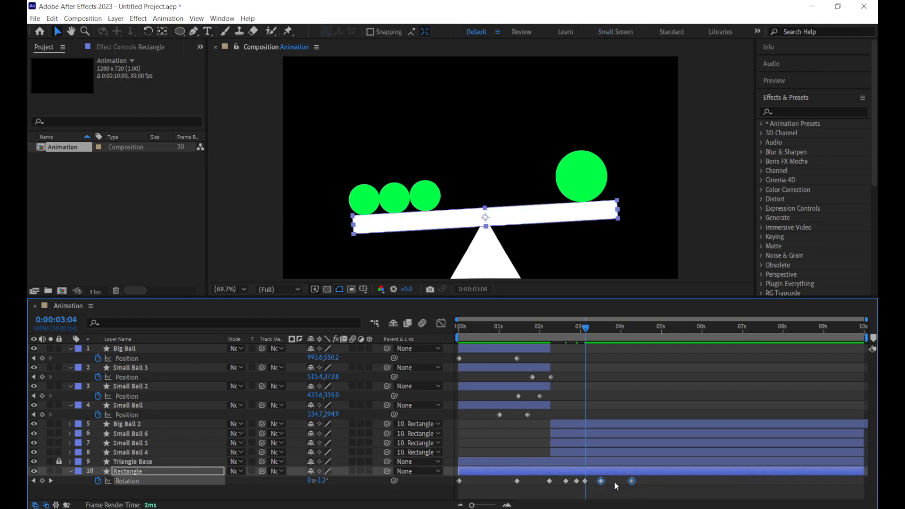
mouse_move(602, 484)
mouse_down()
mouse_move(624, 480)
mouse_move(612, 481)
mouse_up()
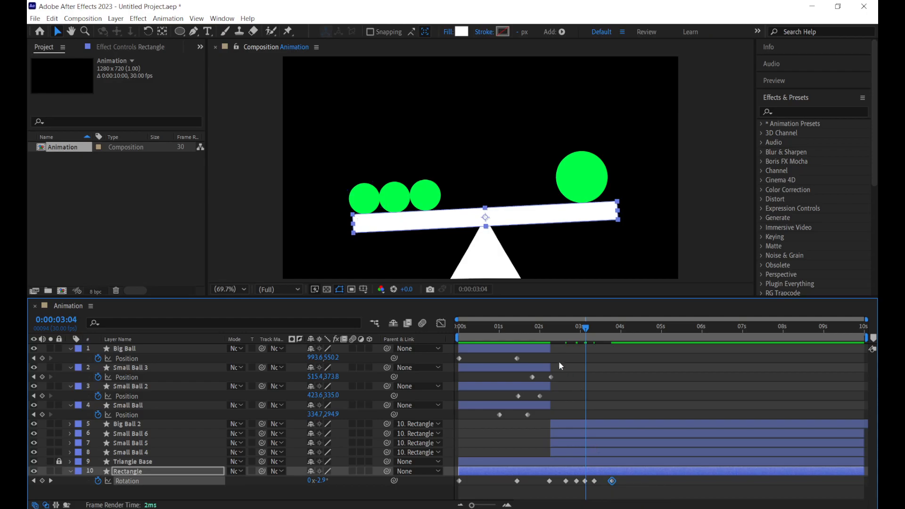
Move the landing Position keyframes of Small Ball 3, Small Ball 2 and Small Ball slightly earlier, and delay Small Ball's first keyframe slightly
drag(564, 376, 545, 378)
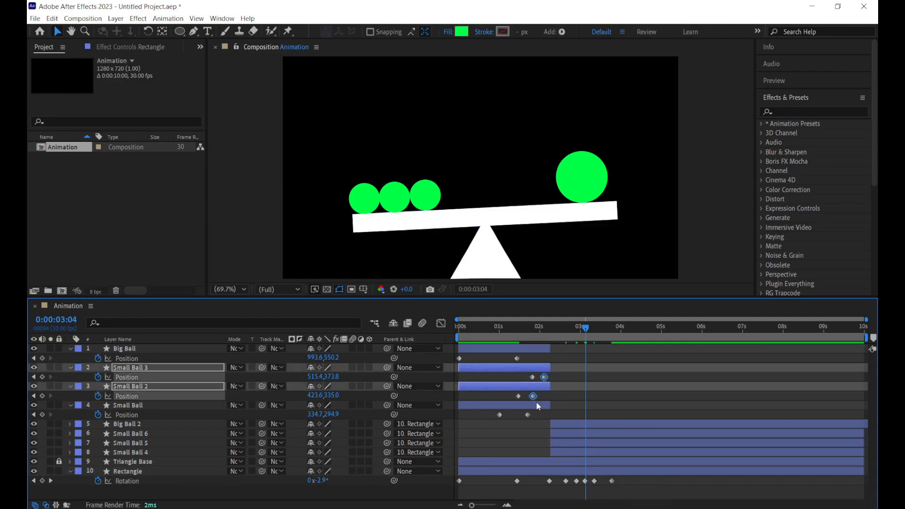
drag(528, 414, 521, 415)
click(500, 415)
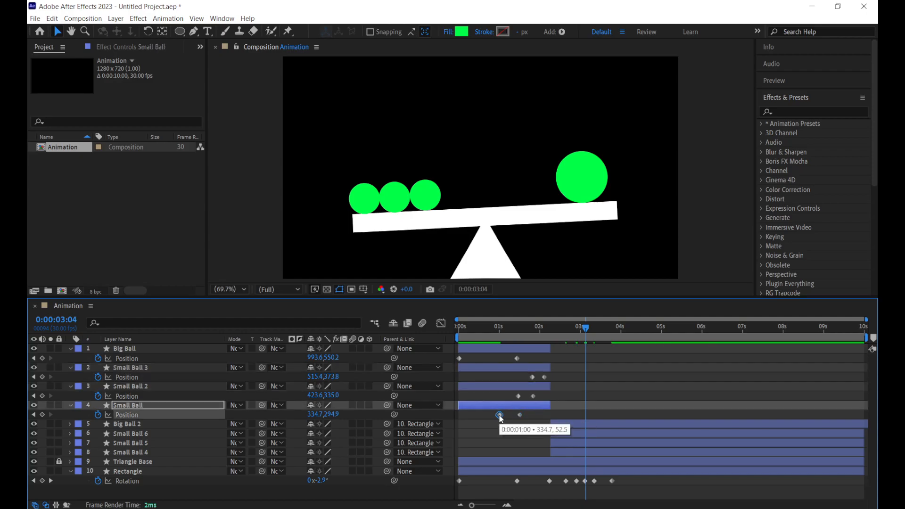
click(514, 428)
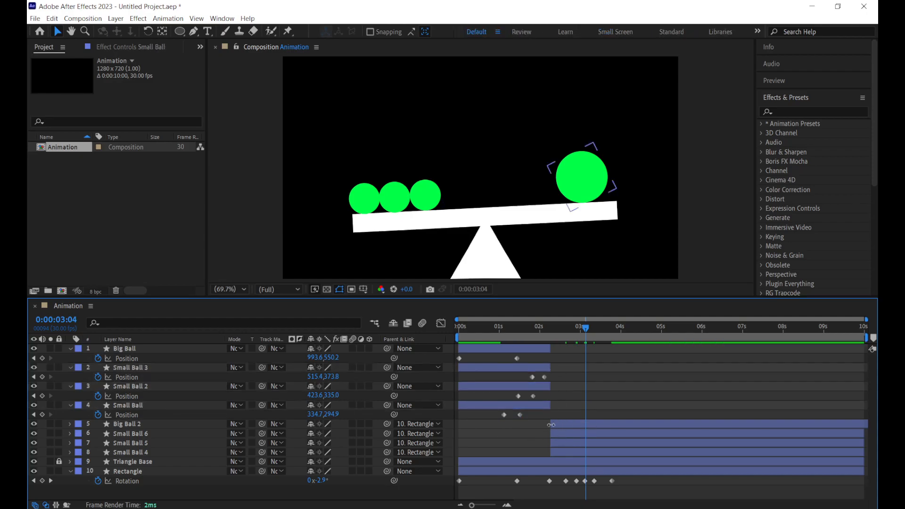
Trim the ends of the Big Ball, Small Ball 3, Small Ball 2 and Small Ball layers to 0:00:02:03
drag(548, 328, 547, 351)
click(551, 368)
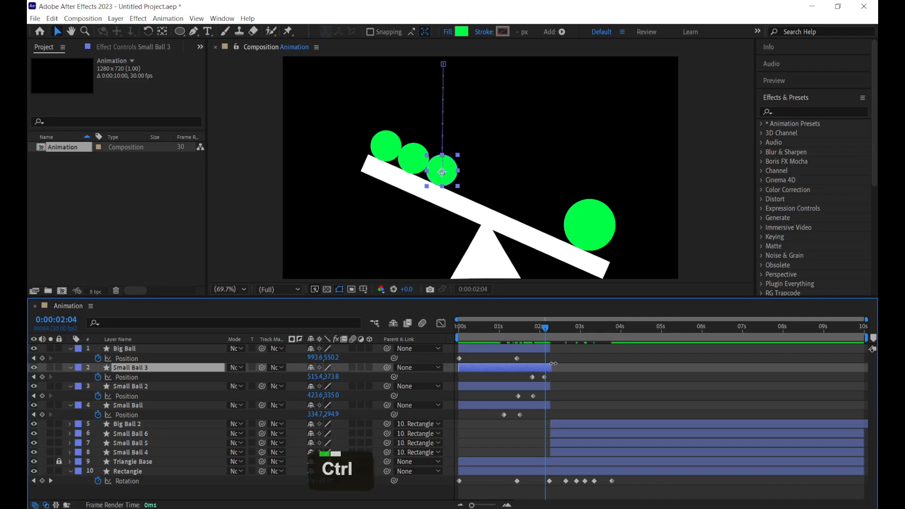
key(ctrl+z)
shift+click(545, 407)
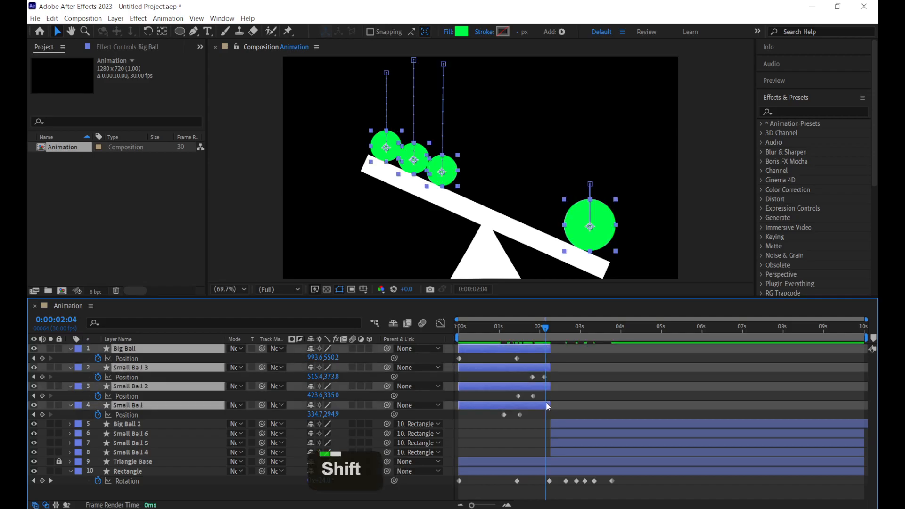
shift+click(544, 330)
key(shift)
drag(550, 349, 545, 350)
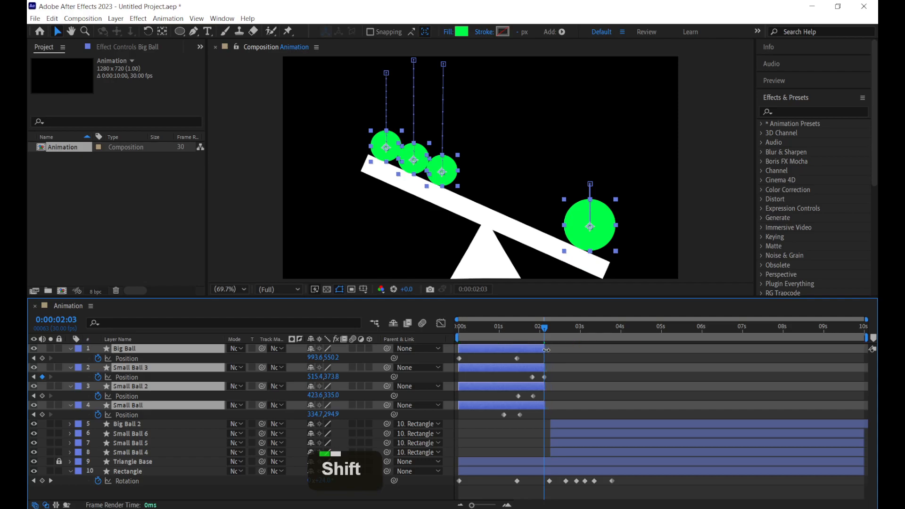
Extend the starts of Big Ball 2, Small Ball 6, Small Ball 5 and Small Ball 4 back to the trimmed layers' end
click(556, 422)
shift+click(557, 452)
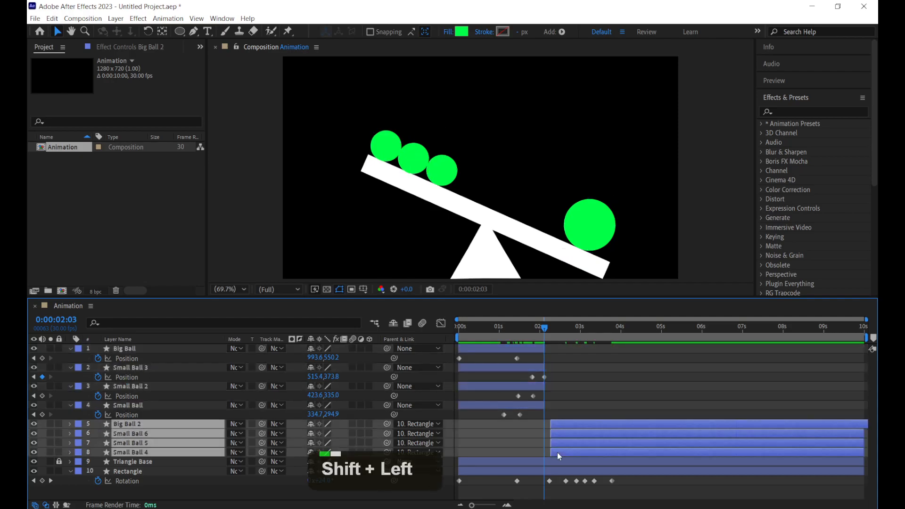
drag(552, 425, 544, 425)
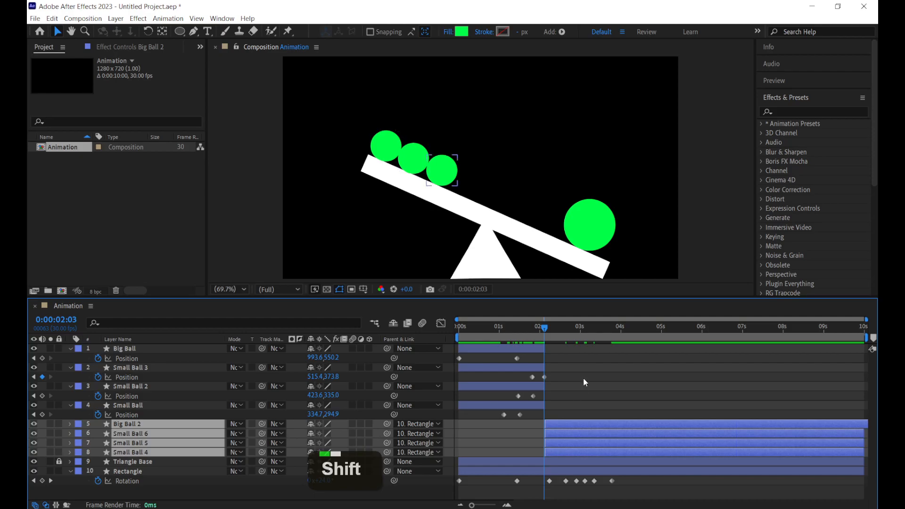
Move Rectangle's Rotation keyframes from the third onward earlier to start at 0:00:02:04, and preview the animation from the start
drag(620, 480, 546, 481)
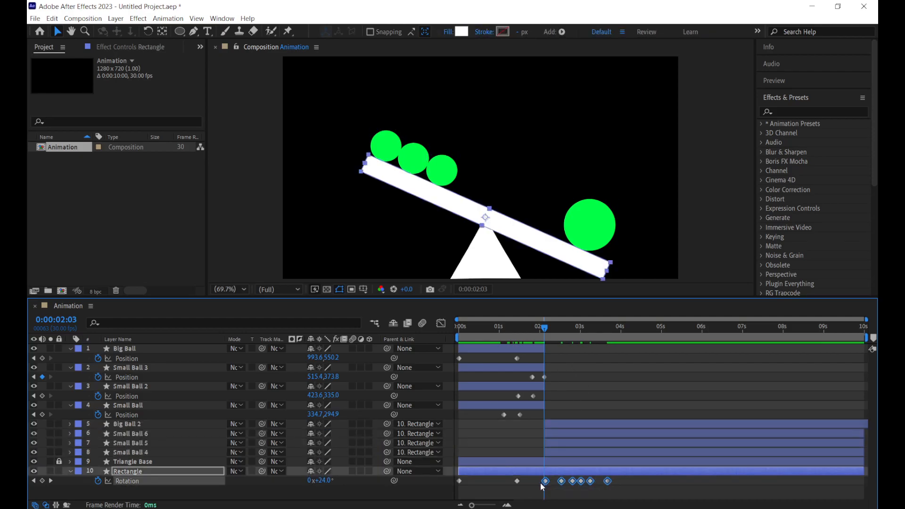
click(542, 492)
drag(542, 329, 443, 338)
key(space)
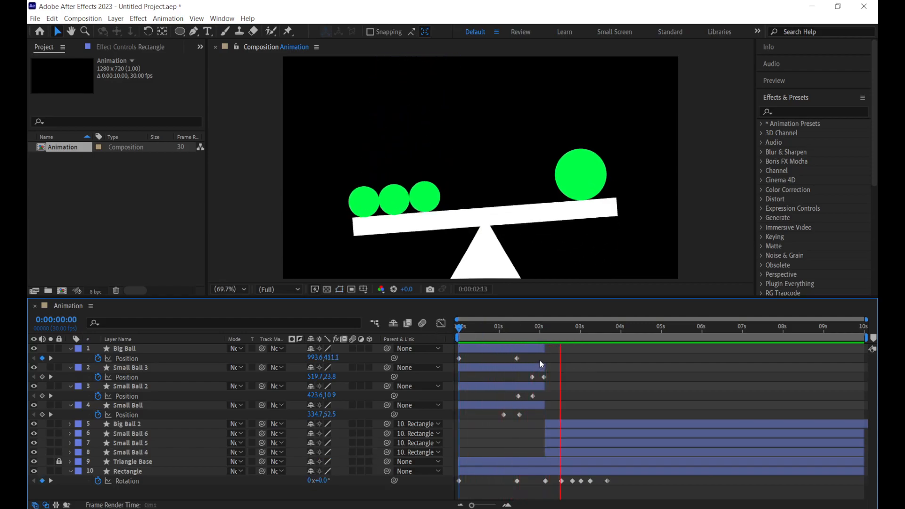
key(space)
Examine the frames around 0:00:02:04 to compare the third small ball's position before and after the layer handover
click(545, 334)
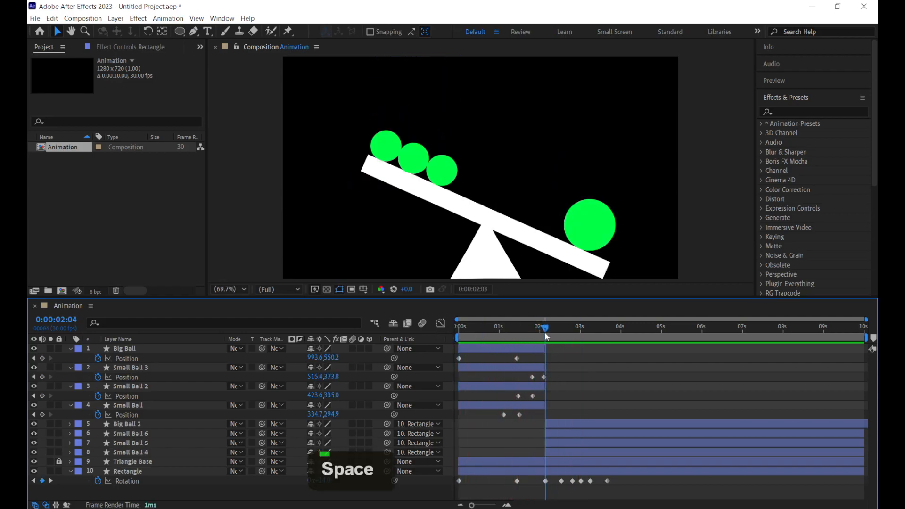
drag(543, 333, 546, 333)
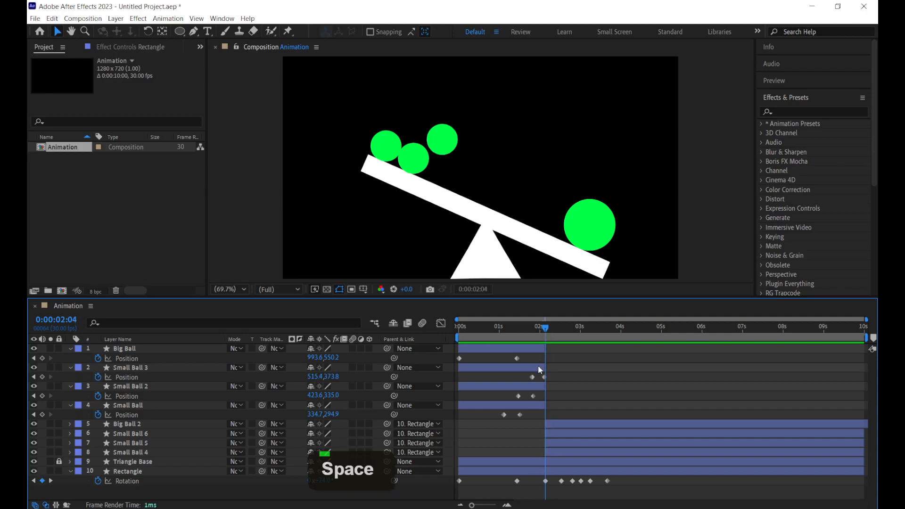
click(562, 372)
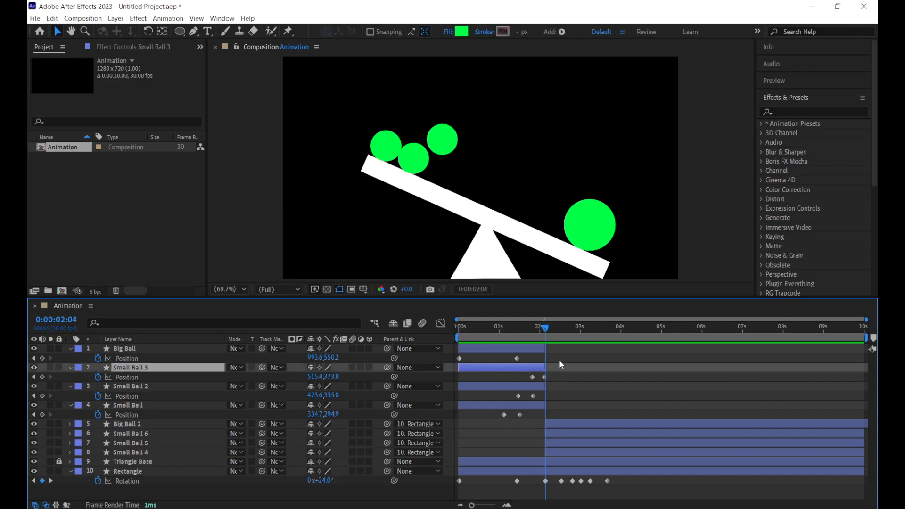
key(equal)
key(equal)
key(equal)
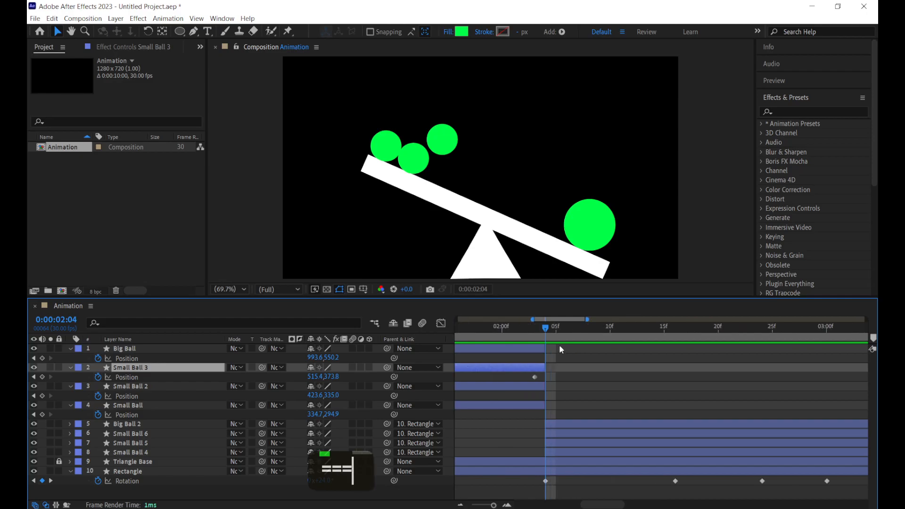
mouse_move(542, 325)
mouse_down()
mouse_move(521, 329)
mouse_move(545, 332)
mouse_up()
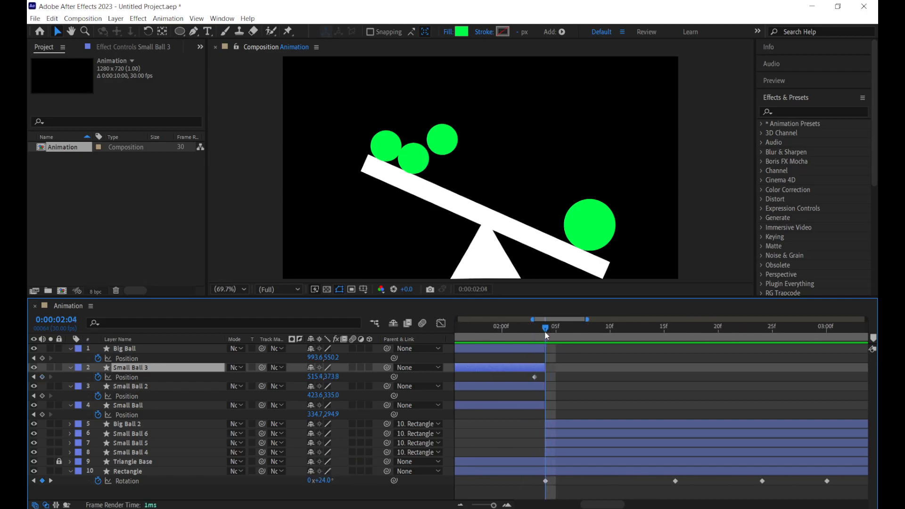
Delete Small Ball 6's Position keyframes and turn off keyframing for its Position
click(430, 128)
key(p)
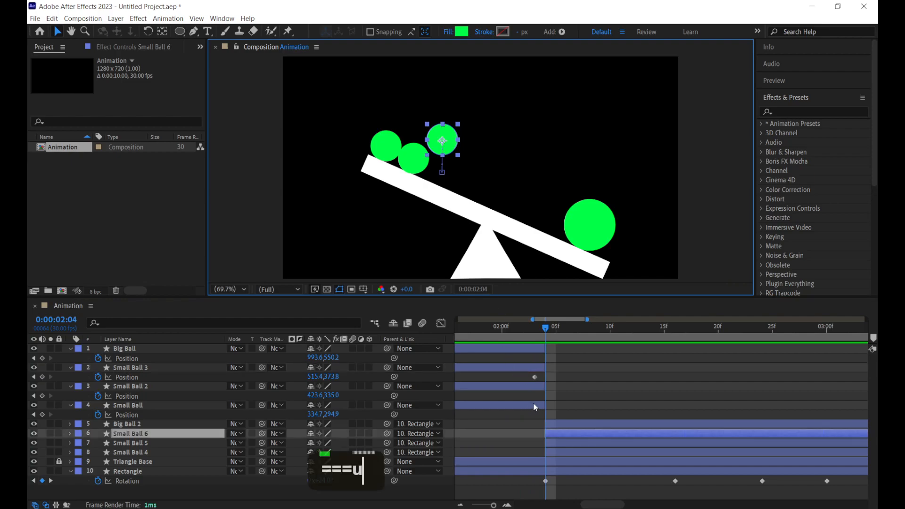
drag(616, 446, 543, 448)
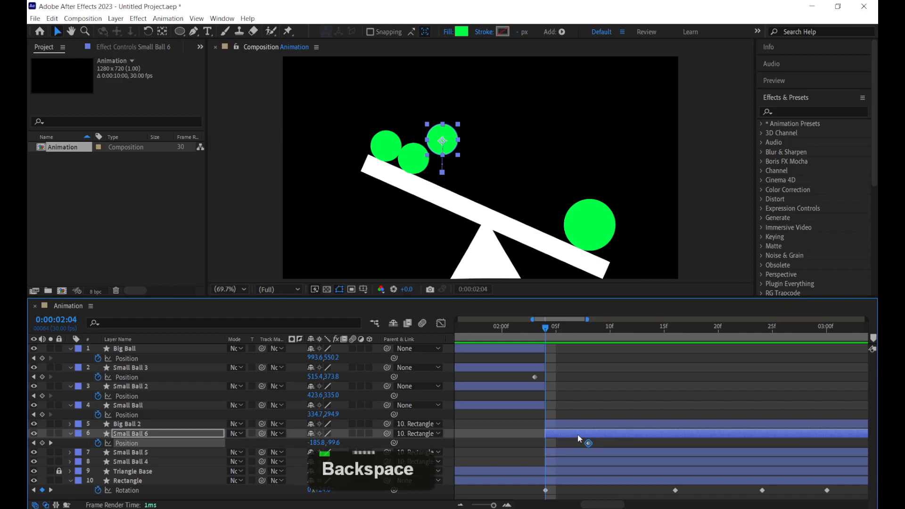
key(BackSpace)
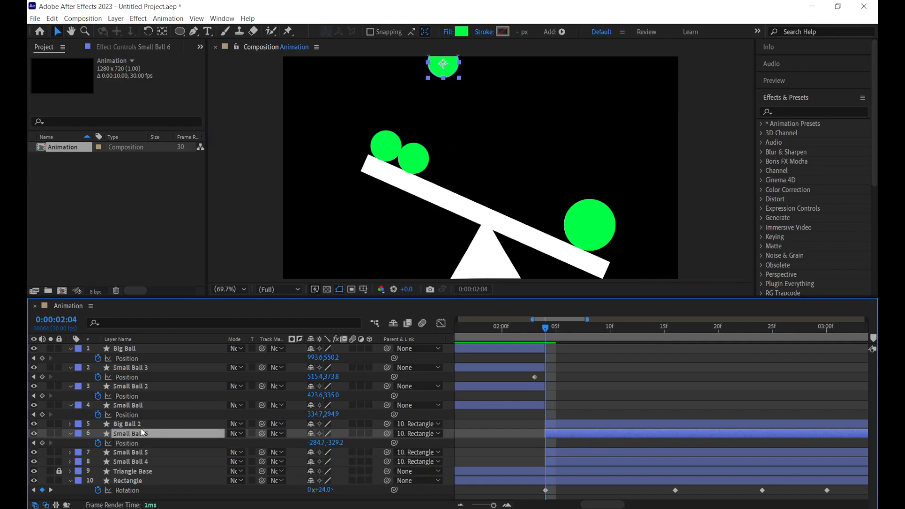
click(100, 444)
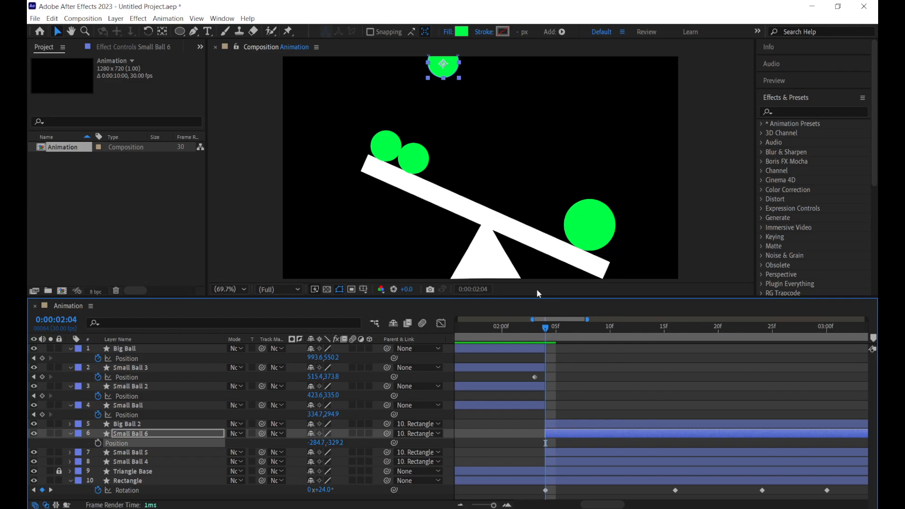
Copy Small Ball 3's Position keyframes from 0:00:02:03 and paste them into Small Ball 6's Position at 0:00:02:04
click(536, 370)
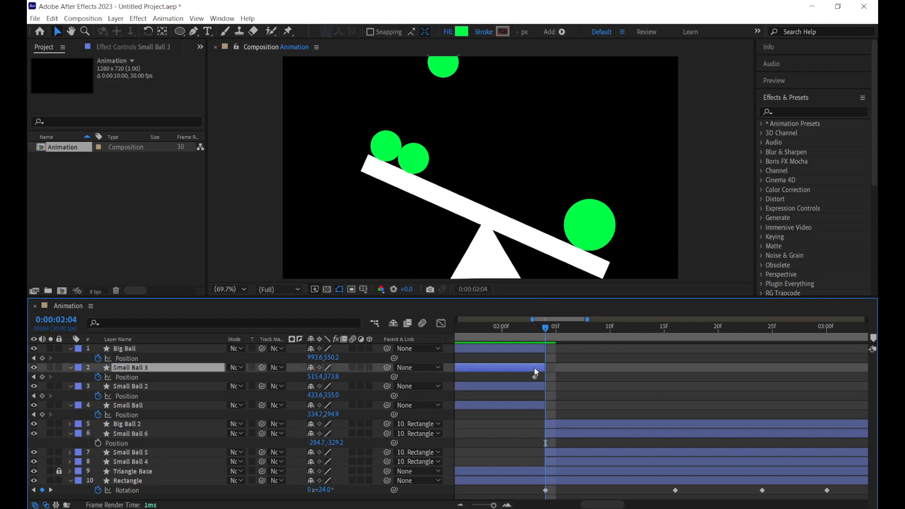
drag(542, 332, 537, 332)
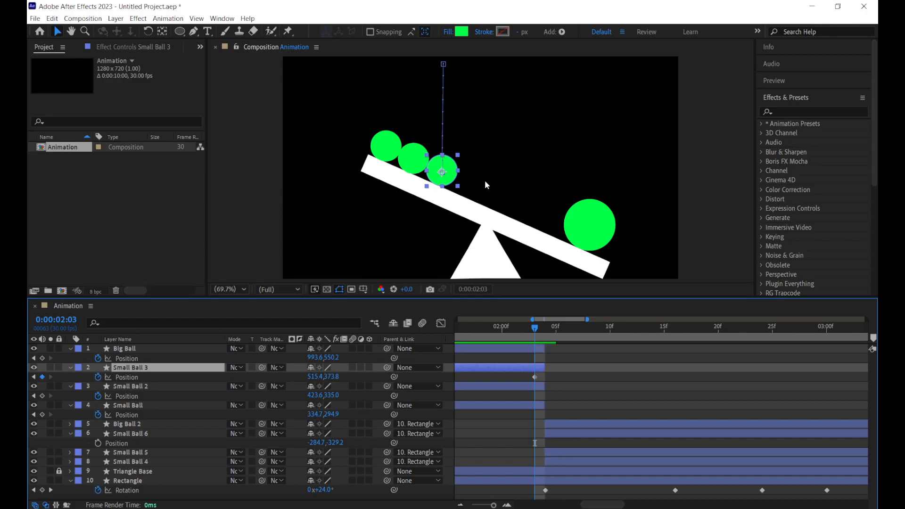
click(122, 380)
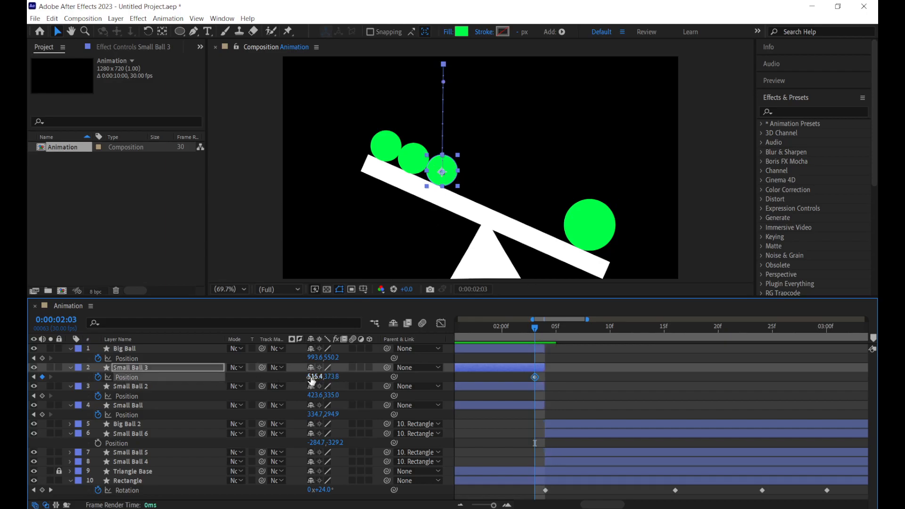
key(ctrl+c)
click(564, 437)
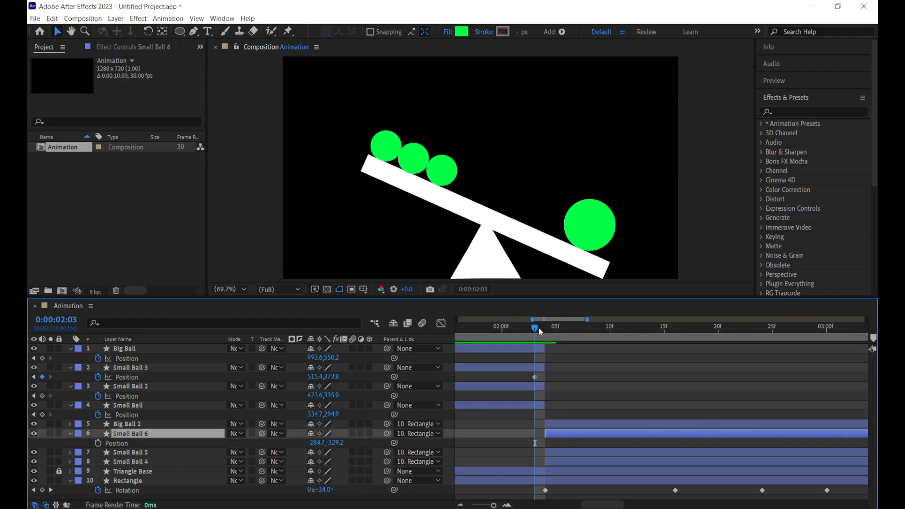
drag(538, 327, 546, 327)
click(108, 442)
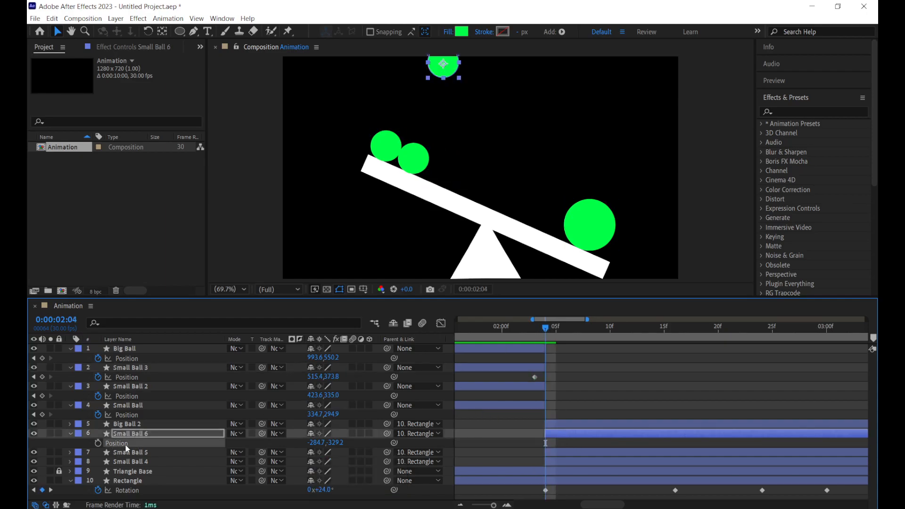
key(ctrl+v)
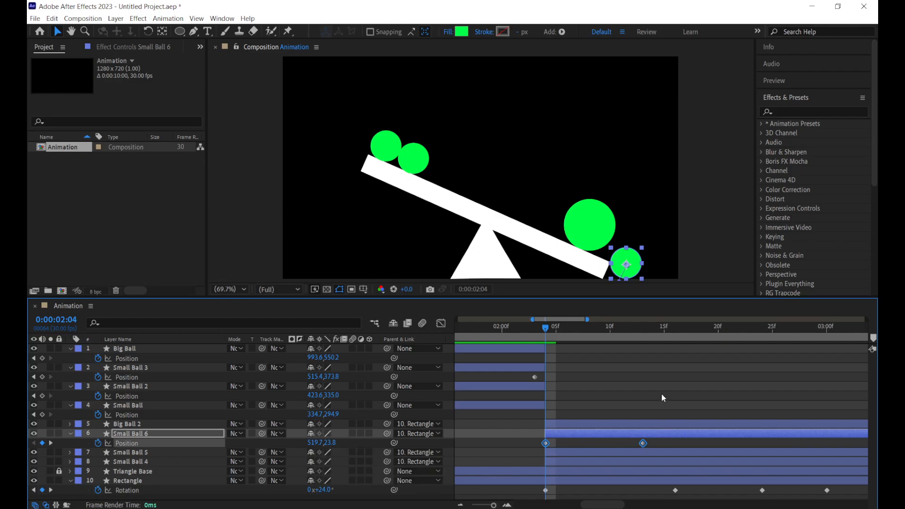
Delete the pasted Position keyframes from Small Ball 6
click(657, 440)
key(equal)
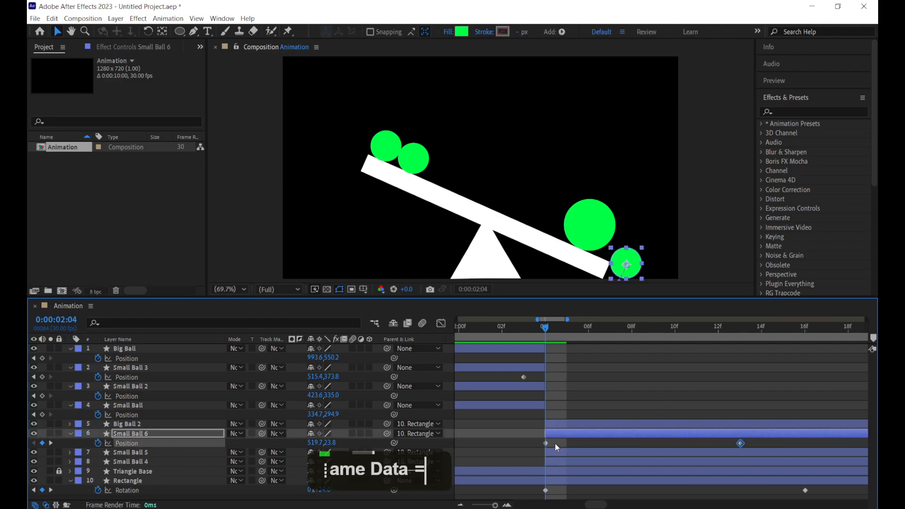
key(equal)
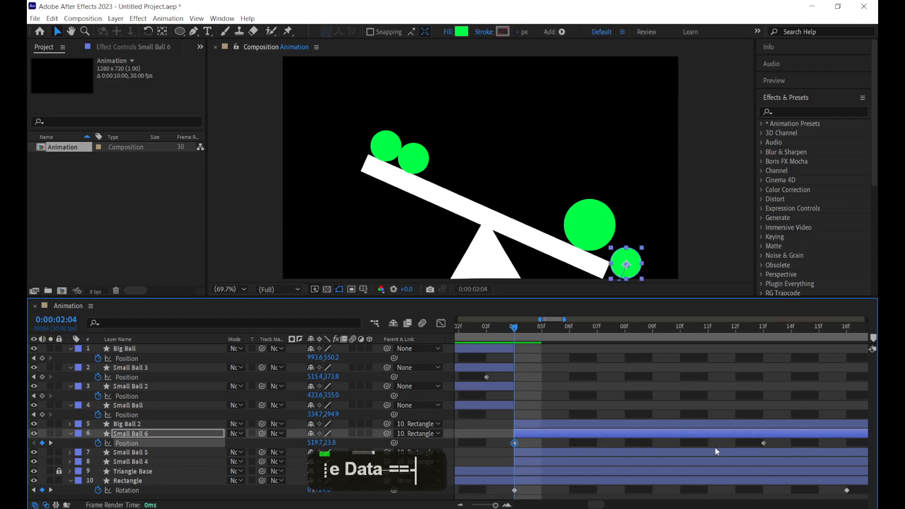
key(minus)
drag(587, 440, 502, 443)
key(BackSpace)
key(BackSpace)
key(minus)
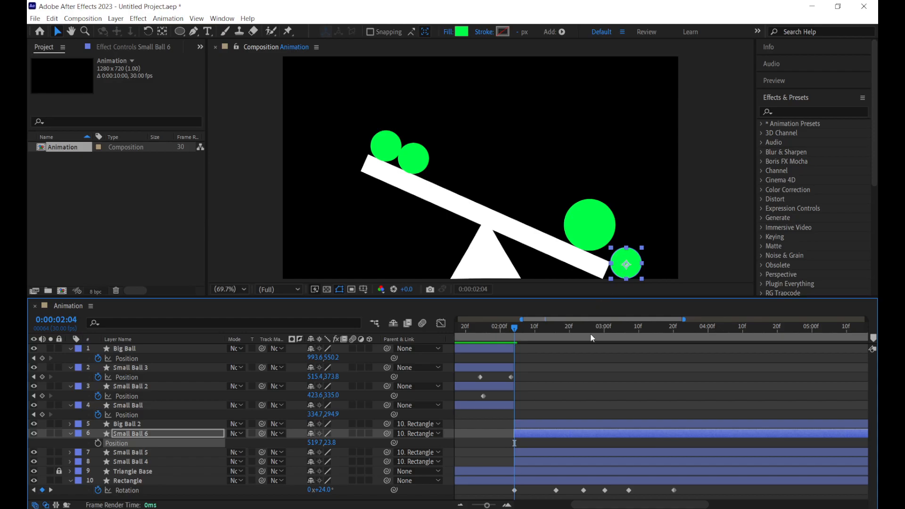
Delete the Small Ball 6 layer and replace it with a duplicate of Small Ball 3 placed directly below Big Ball 2
key(BackSpace)
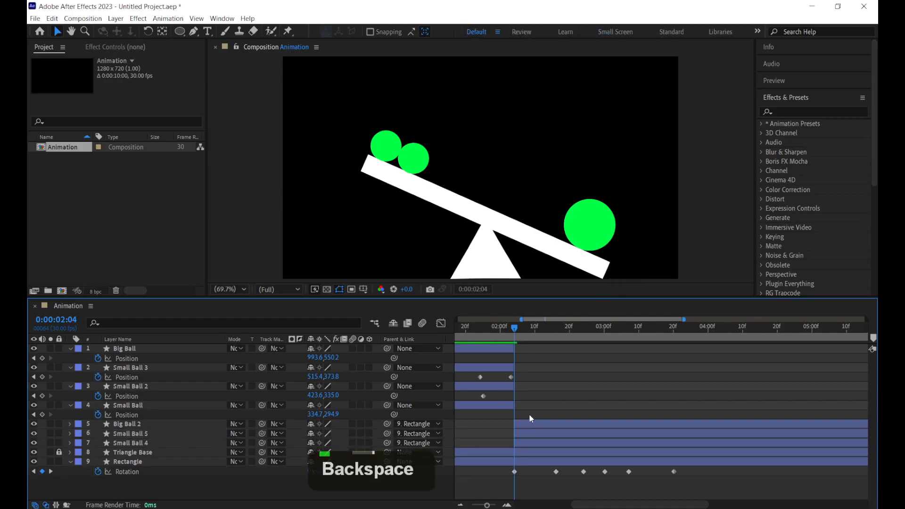
click(496, 369)
click(511, 332)
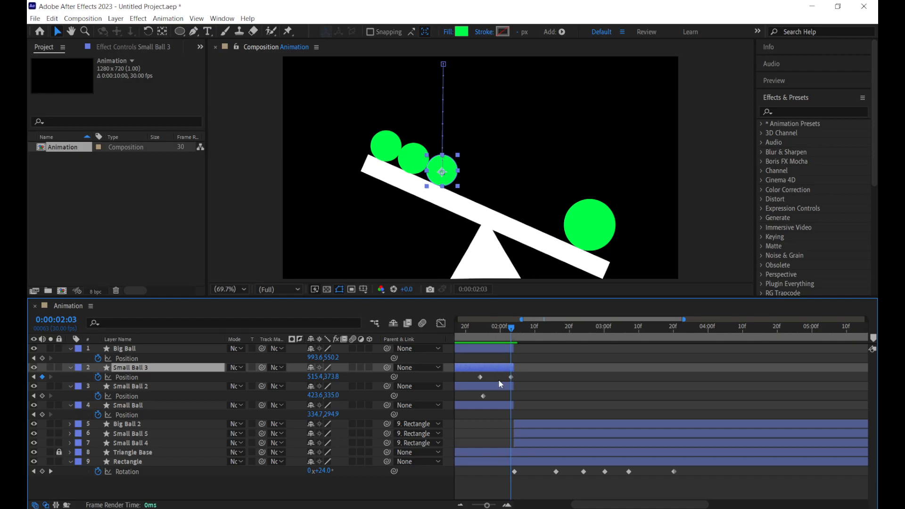
key(ctrl+d)
drag(195, 372, 197, 438)
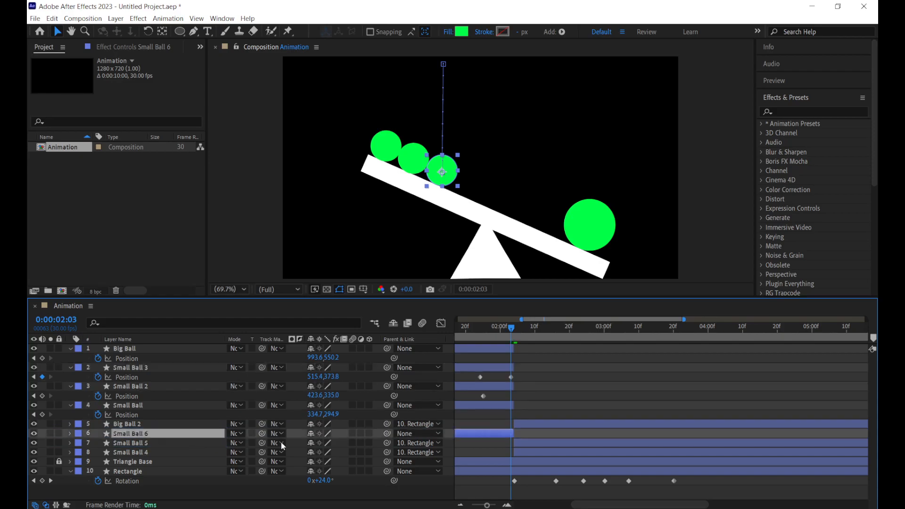
Parent Small Ball 6 to the Rectangle layer and delete both of its Position keyframes
key(u)
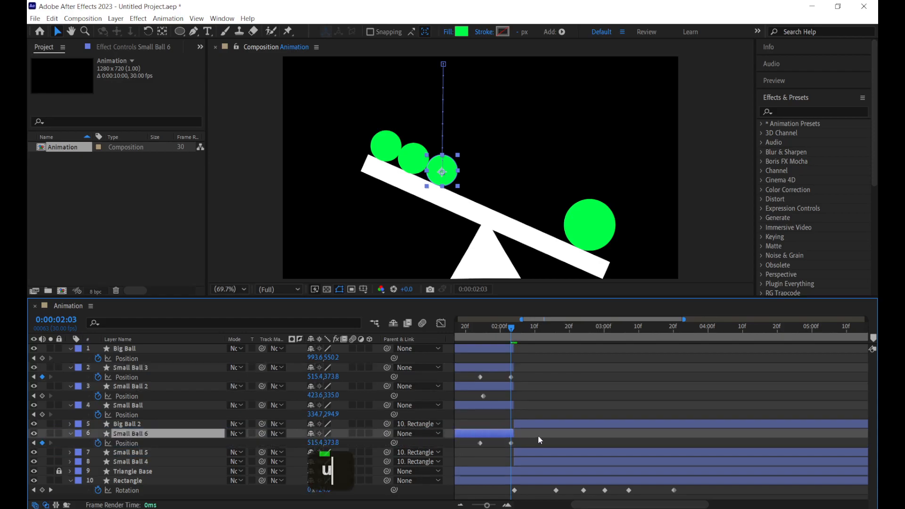
click(429, 433)
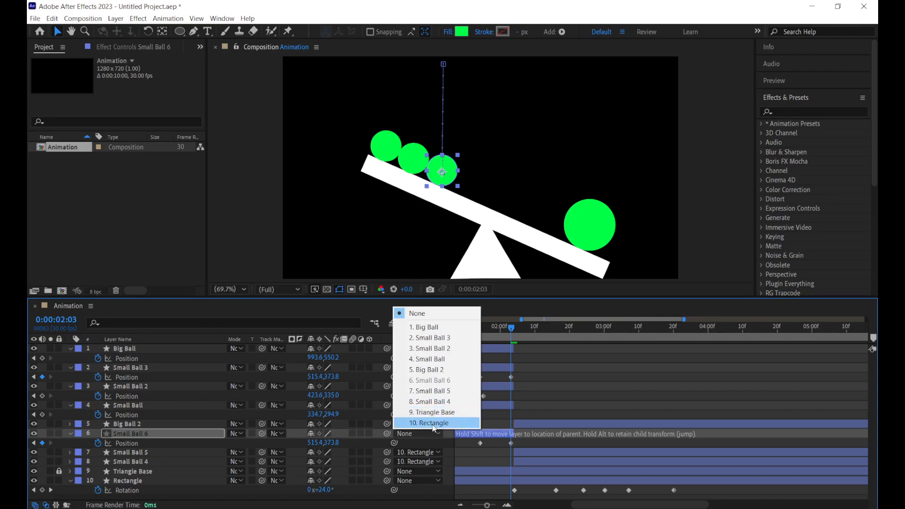
click(434, 423)
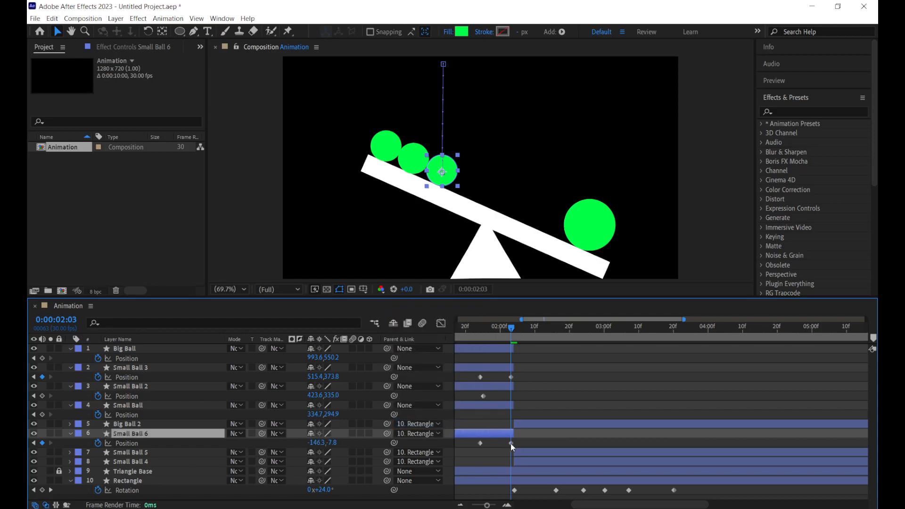
click(481, 443)
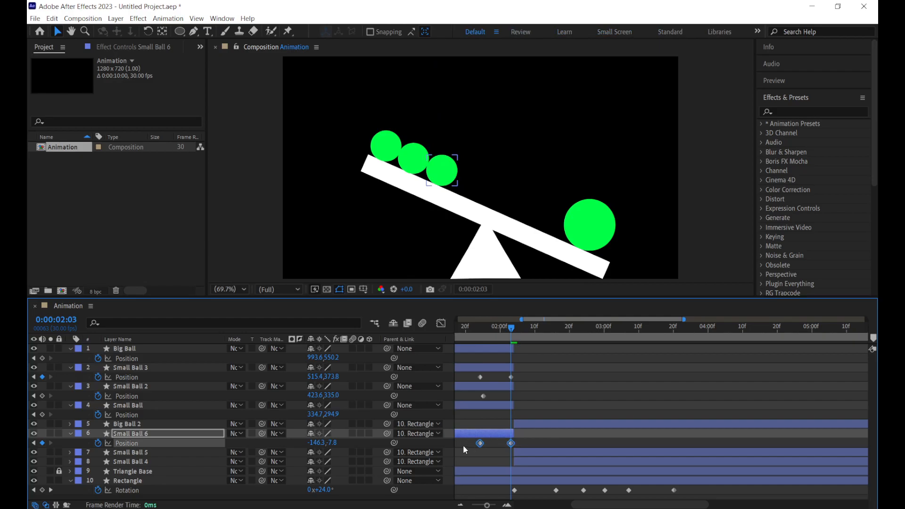
key(BackSpace)
Shift the Small Ball 6 layer to start together with Big Ball 2, extend it to the composition's end and preview the animation
drag(495, 436, 667, 432)
key(minus)
drag(532, 326, 447, 329)
key(space)
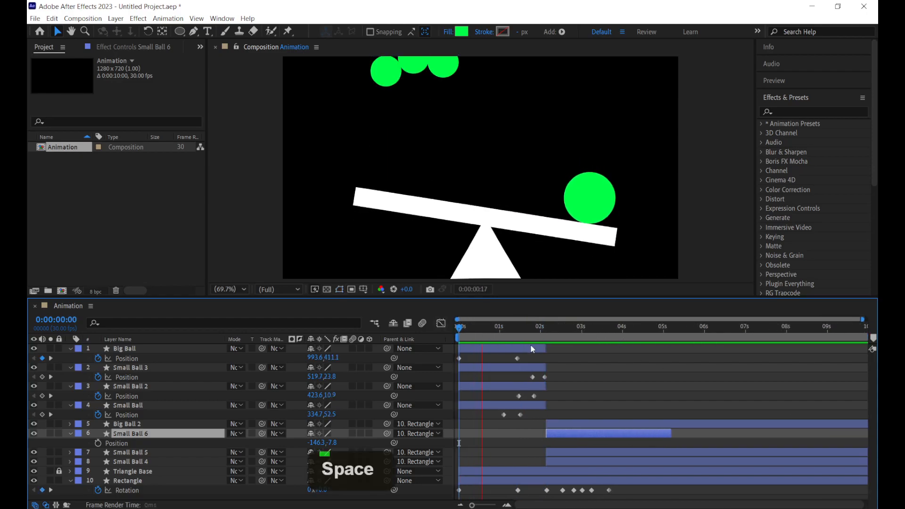
key(space)
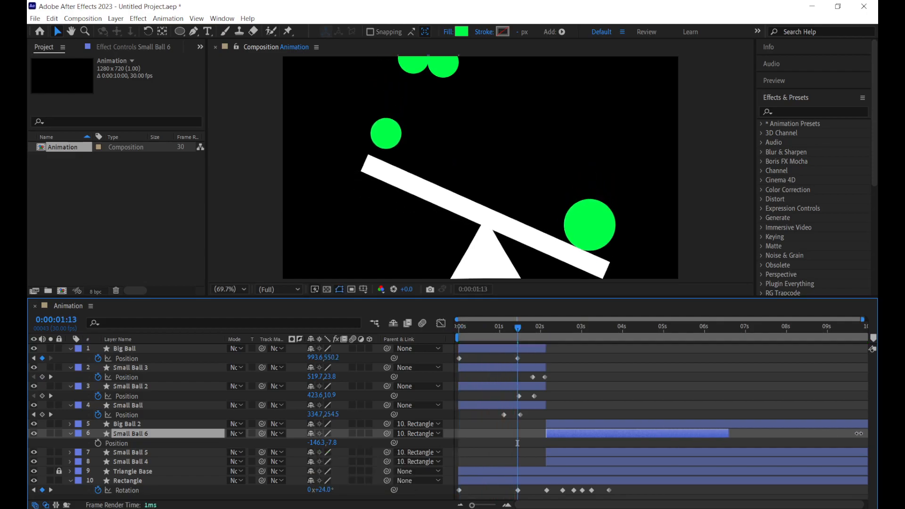
drag(671, 433, 872, 433)
click(499, 327)
key(space)
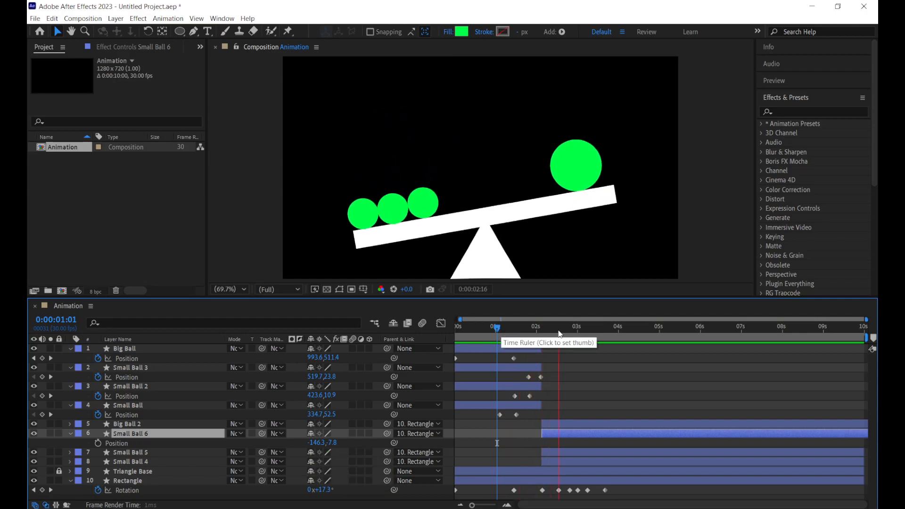
key(space)
Reveal the Position property of Big Ball 2, Small Ball 6, Small Ball 5 and Small Ball 4
mouse_move(536, 324)
mouse_down()
mouse_move(567, 328)
mouse_move(544, 326)
mouse_up()
click(589, 197)
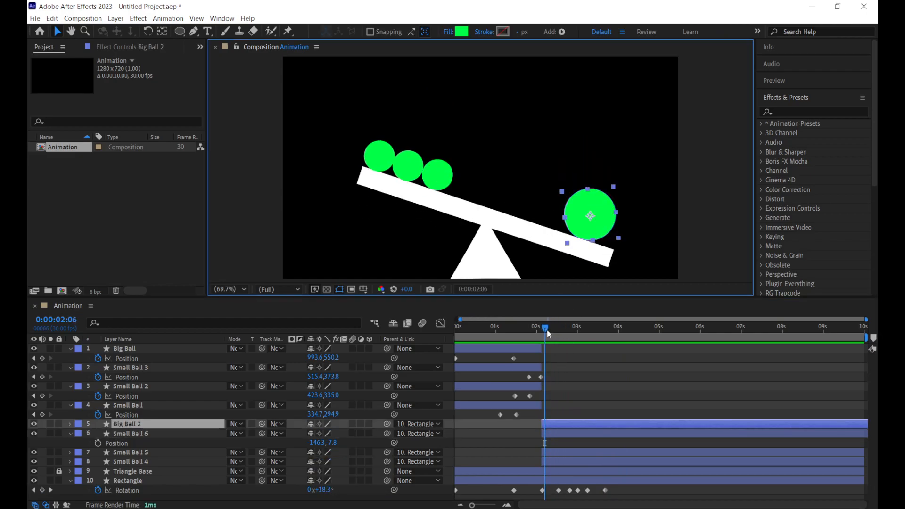
drag(548, 330, 541, 330)
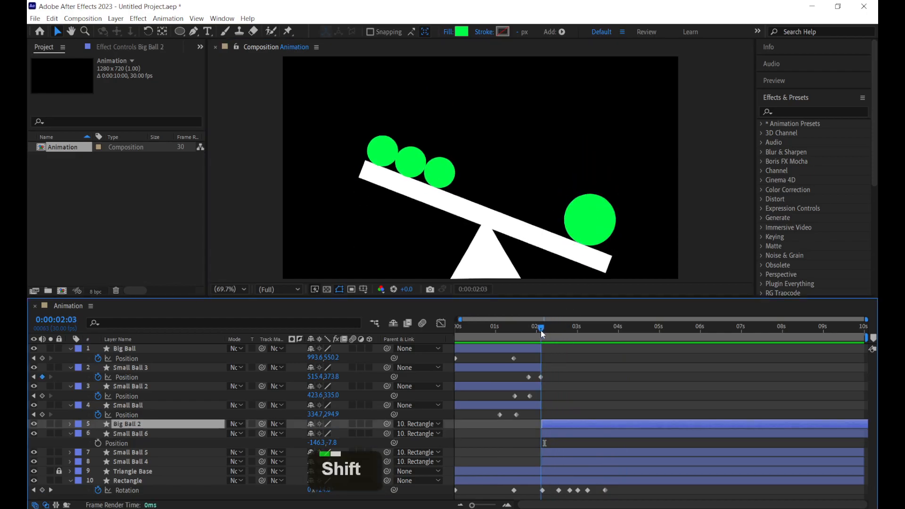
shift+click(172, 461)
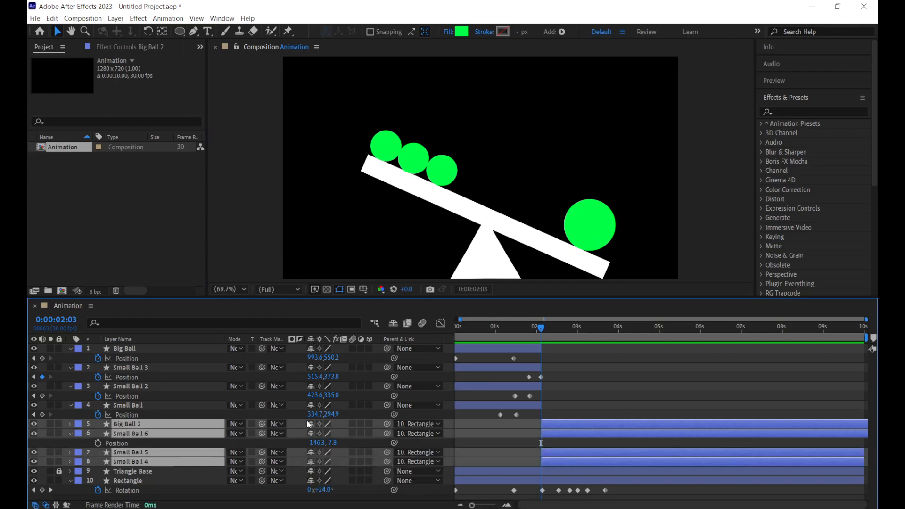
key(p)
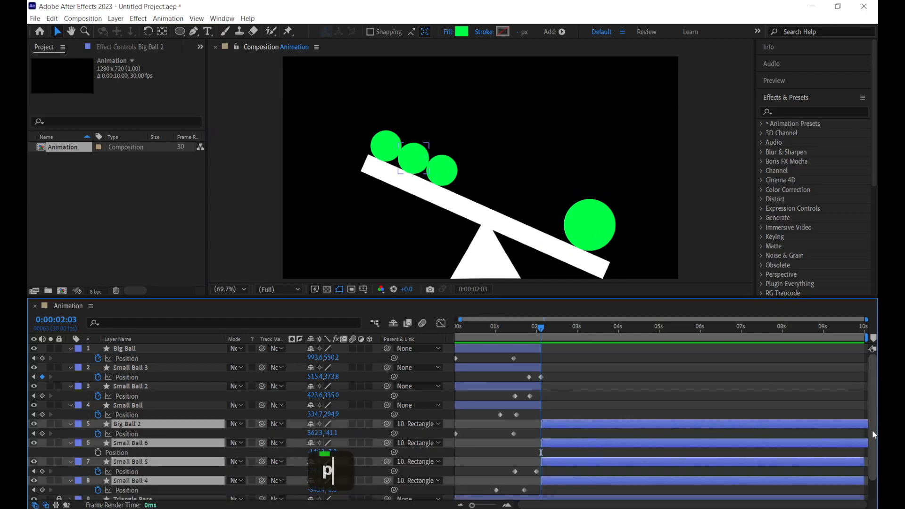
scroll(873, 428, down, 2)
Delete all Position keyframes from Big Ball 2, Small Ball 5 and Small Ball 4
click(602, 386)
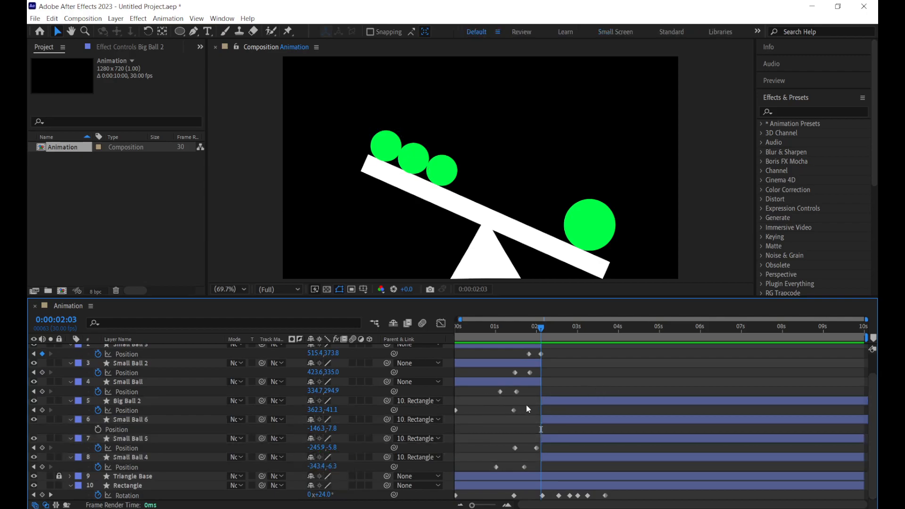
drag(526, 404, 442, 414)
key(BackSpace)
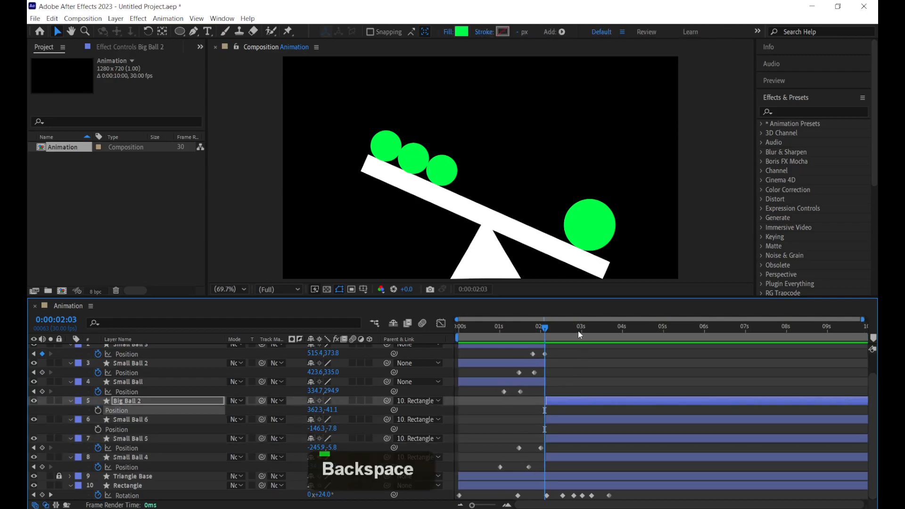
drag(545, 330, 547, 330)
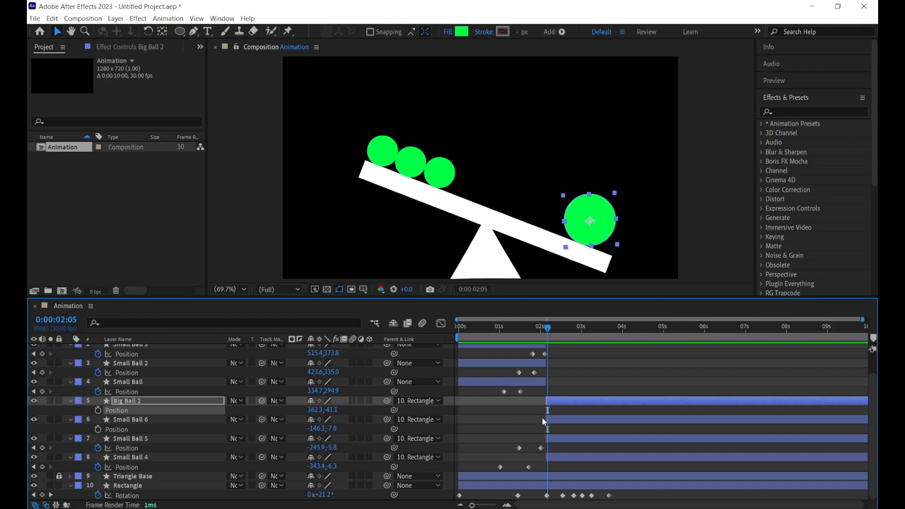
drag(491, 445, 546, 463)
key(BackSpace)
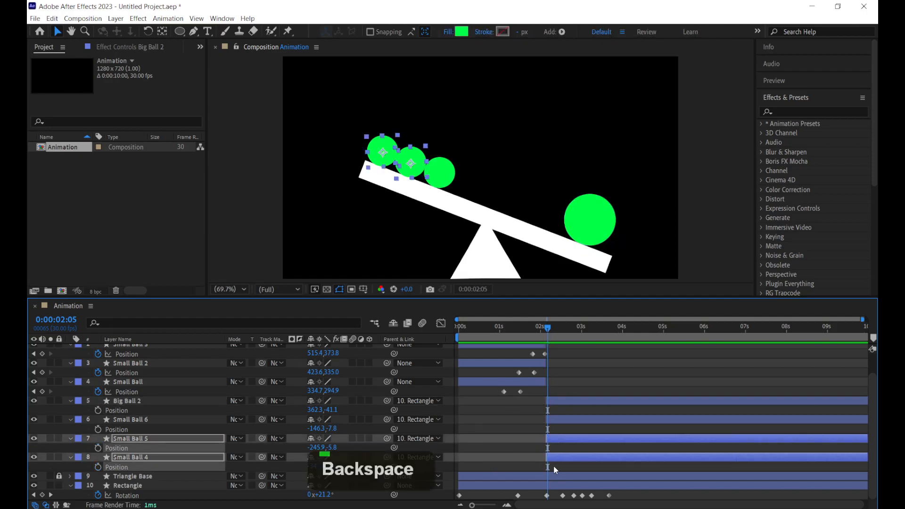
Keyframe Big Ball 2's Position at 0:00:02:05, then slide it along the bar to about 324.3, -40.5 at 0:00:02:16
click(553, 401)
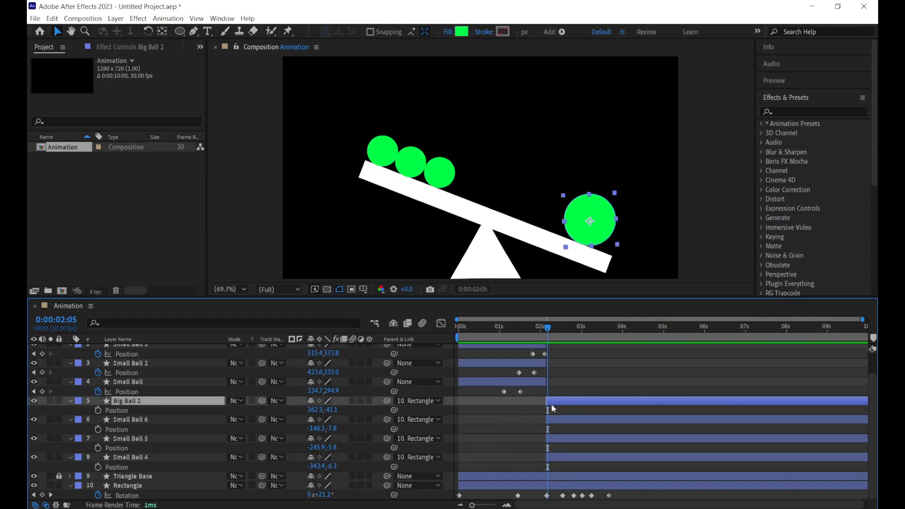
click(97, 410)
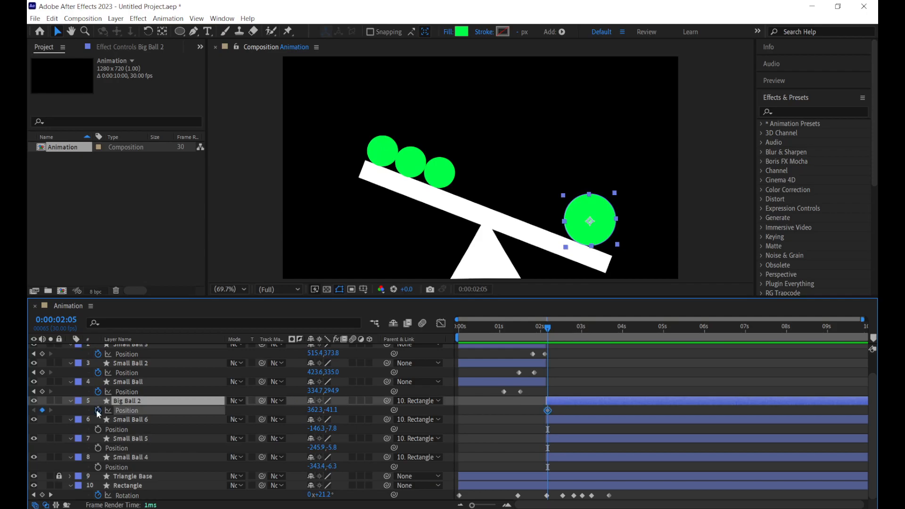
drag(549, 329, 566, 332)
drag(582, 157, 571, 161)
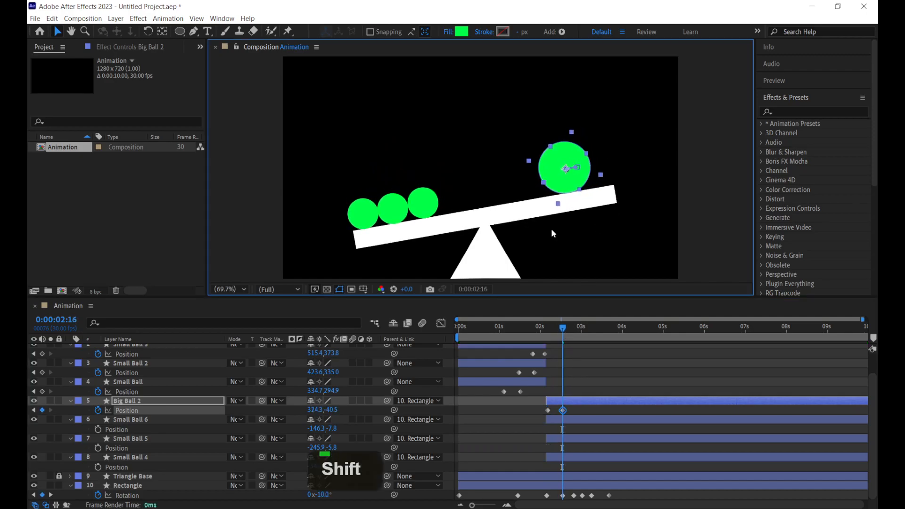
Slide Big Ball 2 along the bar to about 384.8, -38.7 at 0:00:02:24 and about 359.0, -39.1 at 0:00:03:00
drag(541, 337, 573, 332)
drag(588, 212, 600, 186)
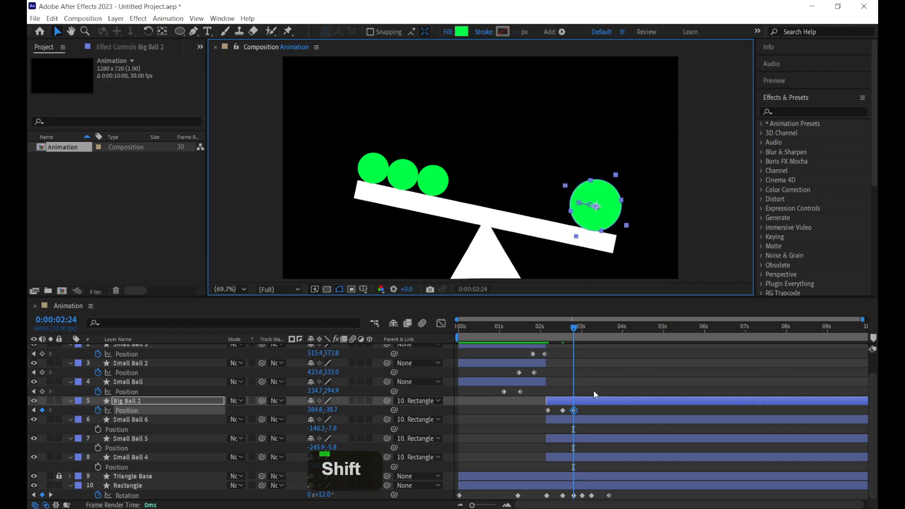
drag(573, 324, 582, 325)
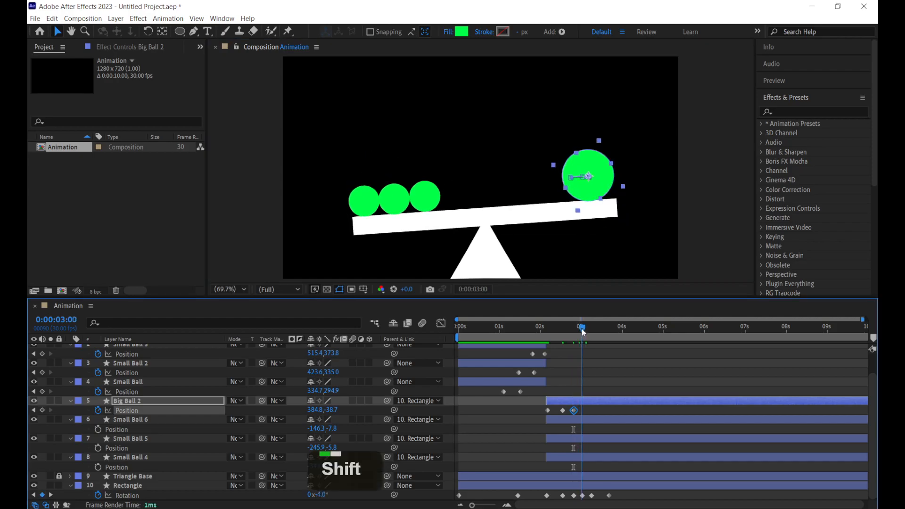
drag(593, 181, 588, 182)
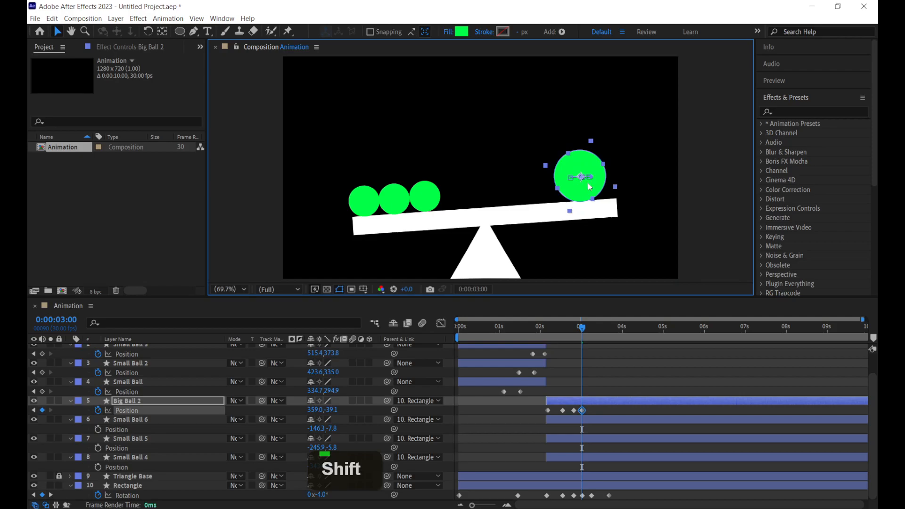
Copy Big Ball 2's first Position keyframe to 0:00:03:07 and preview the rocking from 0:00:01:25
drag(582, 335, 592, 333)
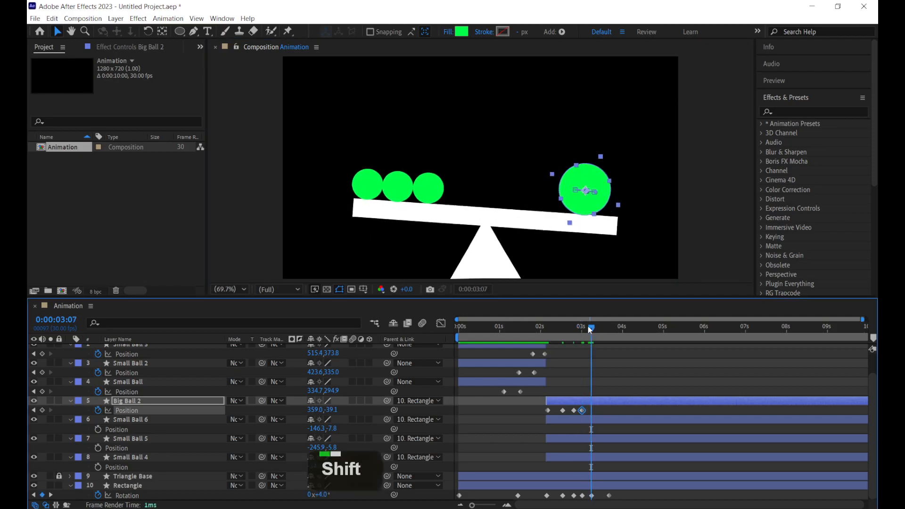
click(547, 410)
key(ctrl+c)
key(ctrl+v)
click(596, 352)
double_click(534, 329)
key(space)
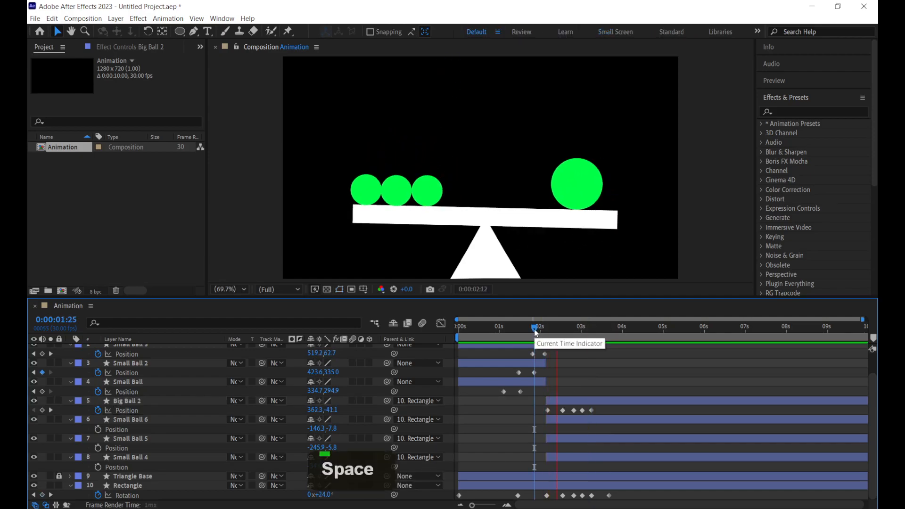
key(space)
drag(558, 332, 596, 338)
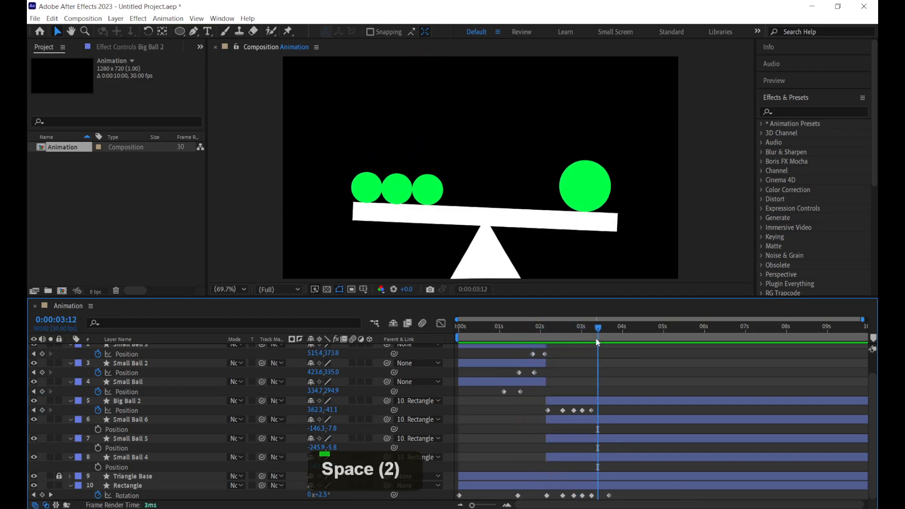
Keyframe Small Ball 6's Position at 0:00:02:05, then slide it along the bar to about -168.2, -7.3 at 0:00:02:16
click(424, 188)
click(561, 327)
drag(562, 326, 553, 328)
click(97, 429)
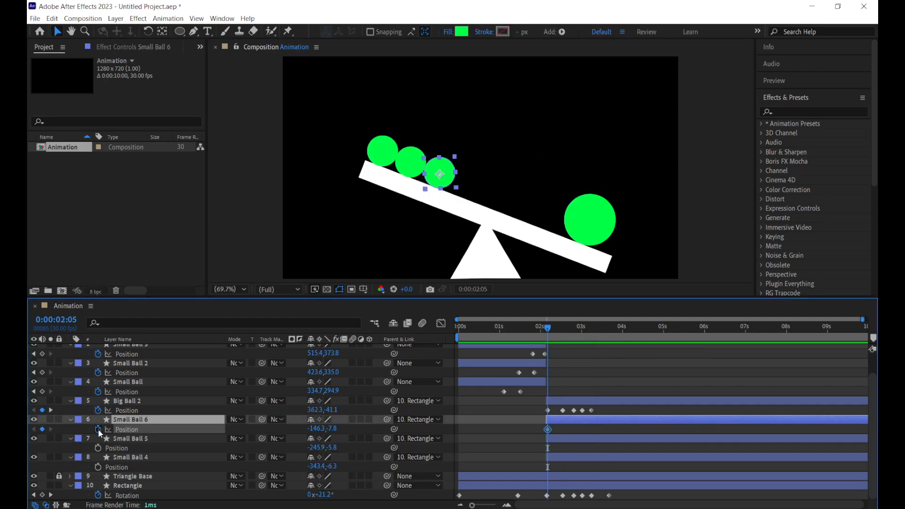
drag(548, 330, 563, 364)
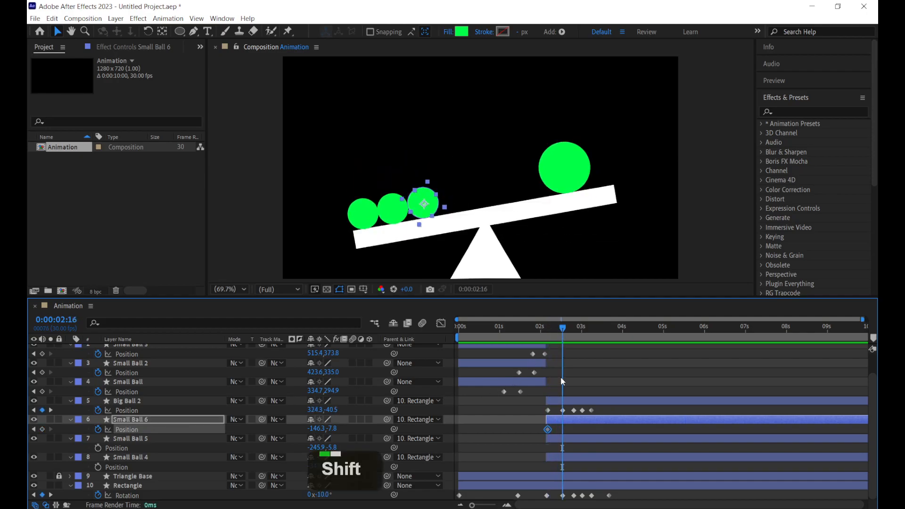
drag(429, 203, 422, 203)
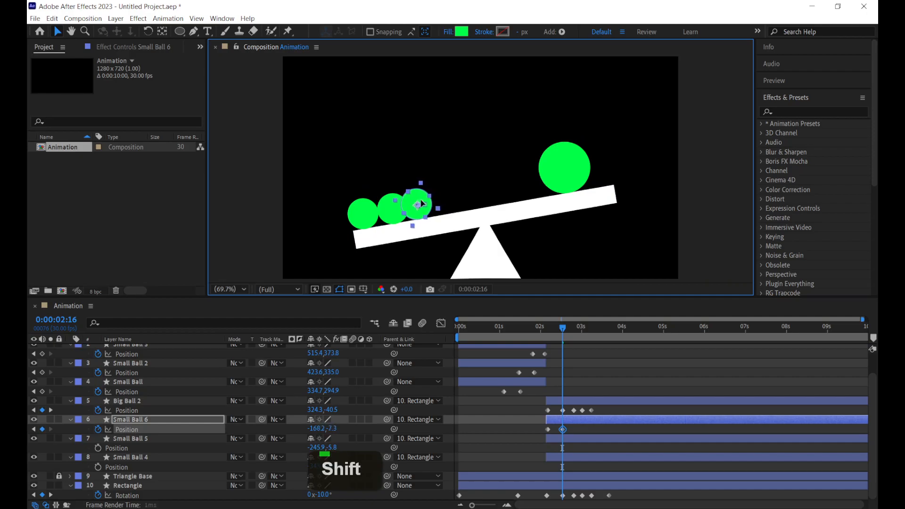
Slide Small Ball 6 along the bar to about -118.1, -8.4 at 0:00:02:24 and about -144.0, -8.8 at 0:00:03:00
click(574, 328)
drag(428, 169, 445, 171)
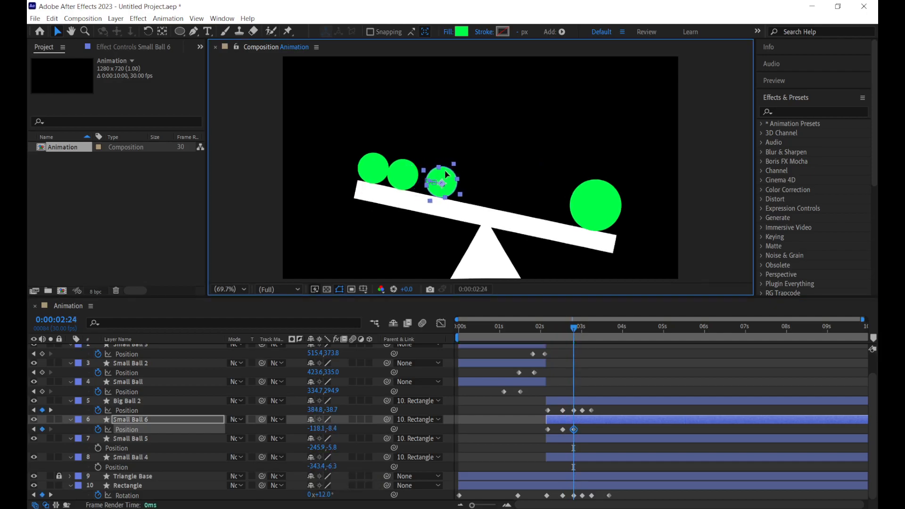
shift+click(585, 332)
drag(448, 189, 436, 194)
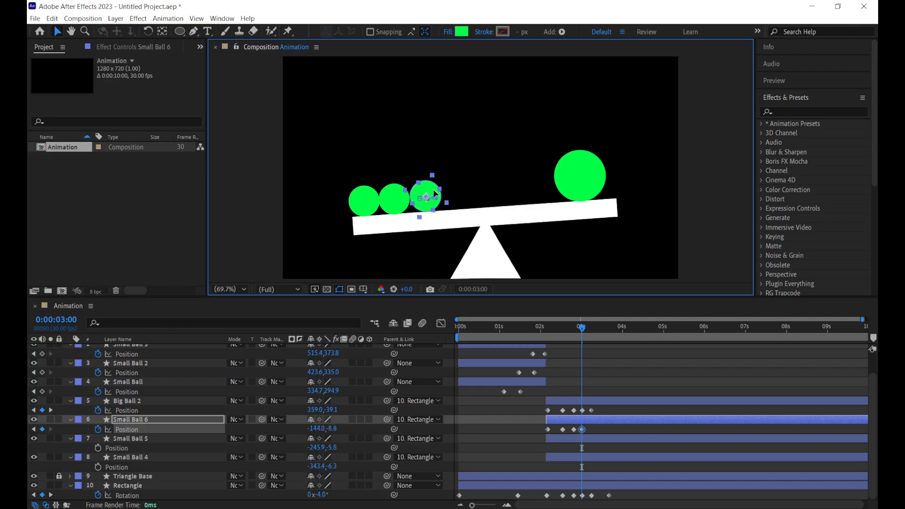
Copy Small Ball 6's first Position keyframe to 0:00:03:07 and preview the animation from 0:00:01:22
shift+click(589, 334)
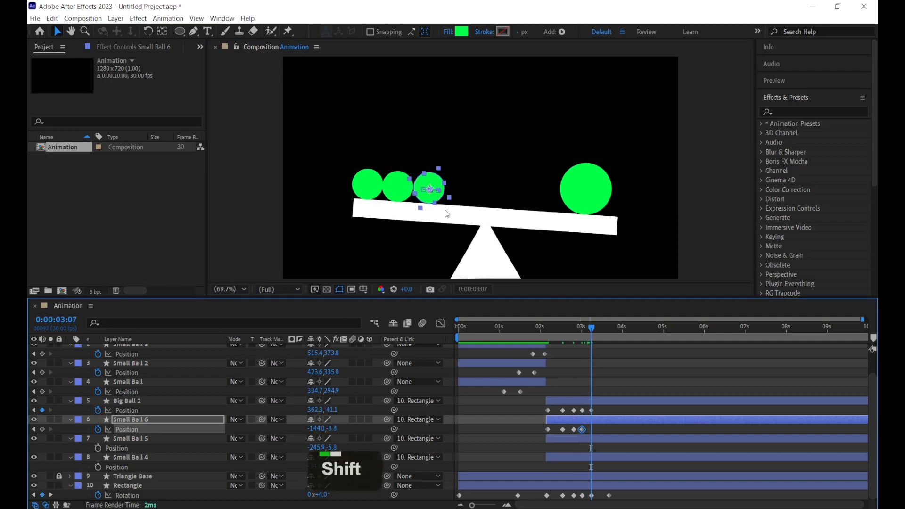
drag(430, 199, 433, 198)
click(541, 427)
click(553, 430)
key(ctrl+c)
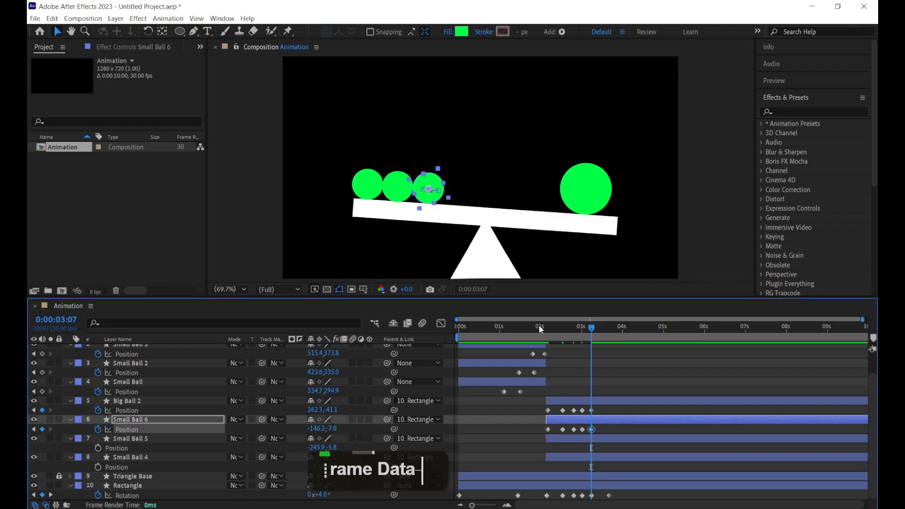
click(530, 327)
key(space)
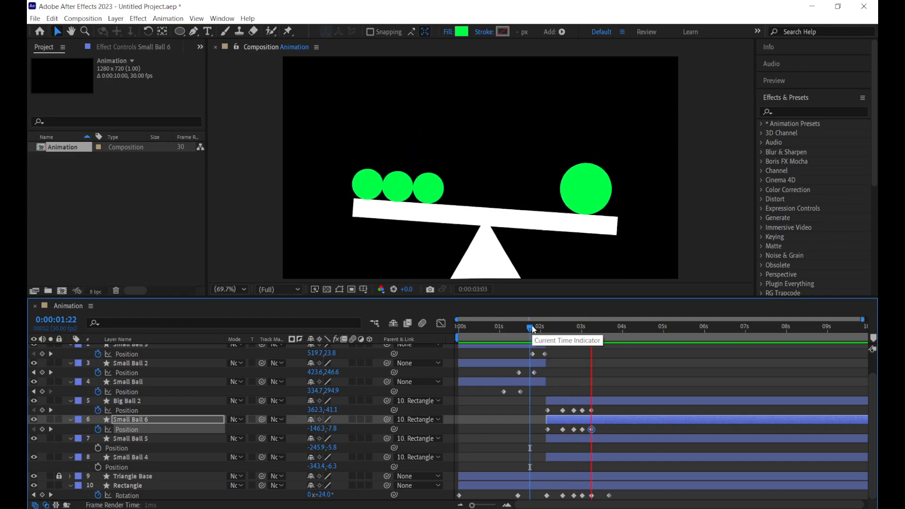
Keyframe Small Ball 5's Position at 0:00:02:05
click(549, 327)
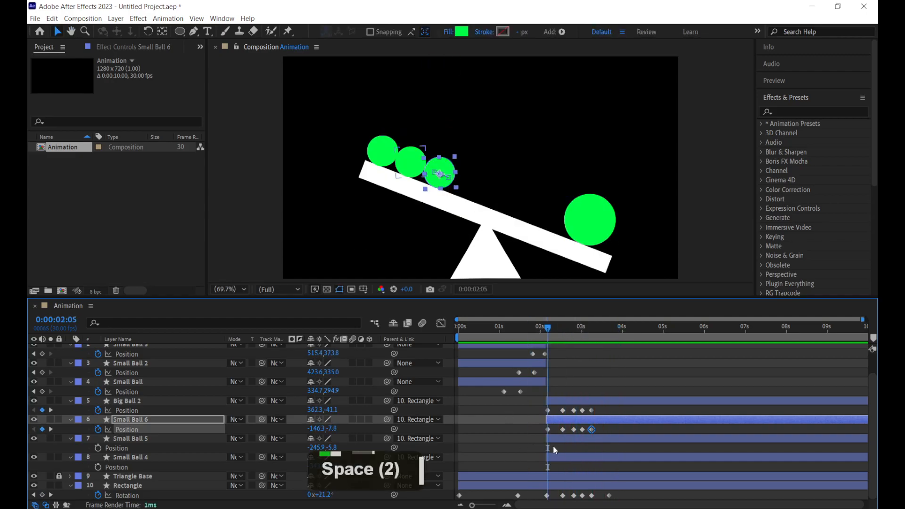
click(137, 438)
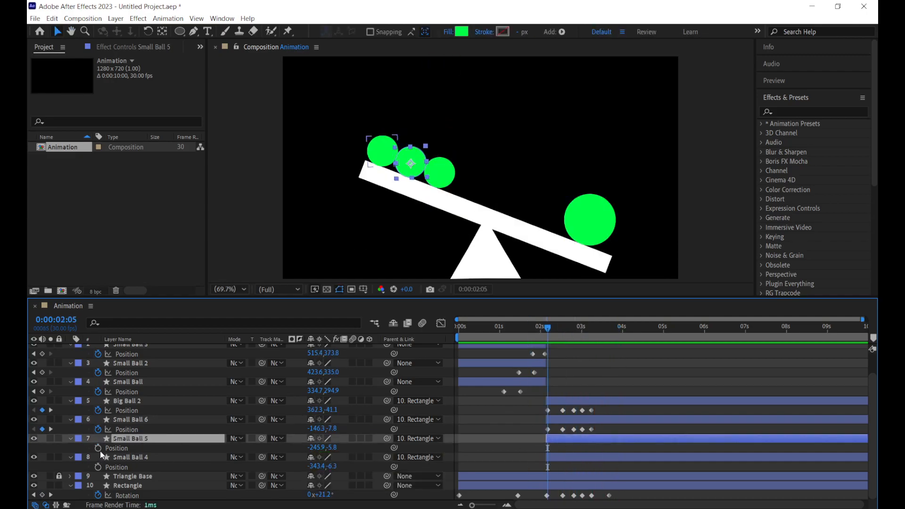
click(98, 448)
drag(415, 154, 421, 157)
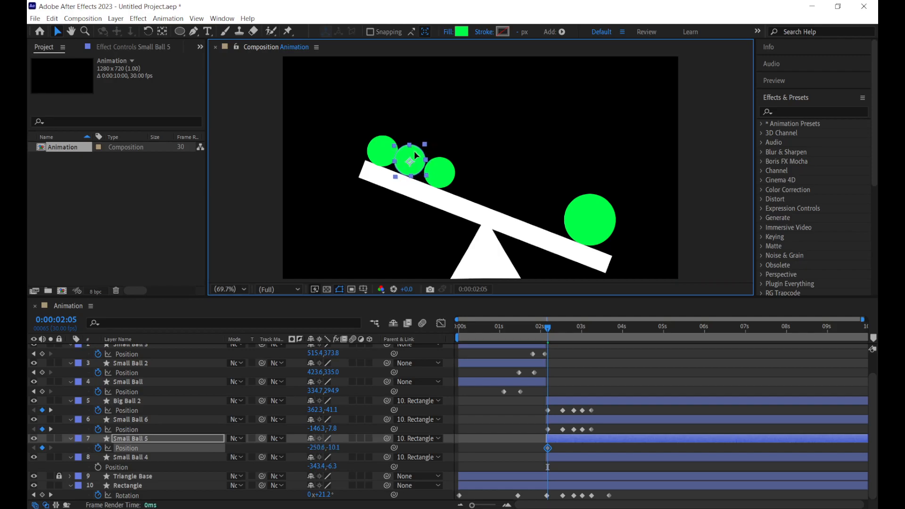
drag(418, 154, 419, 154)
key(ctrl+z)
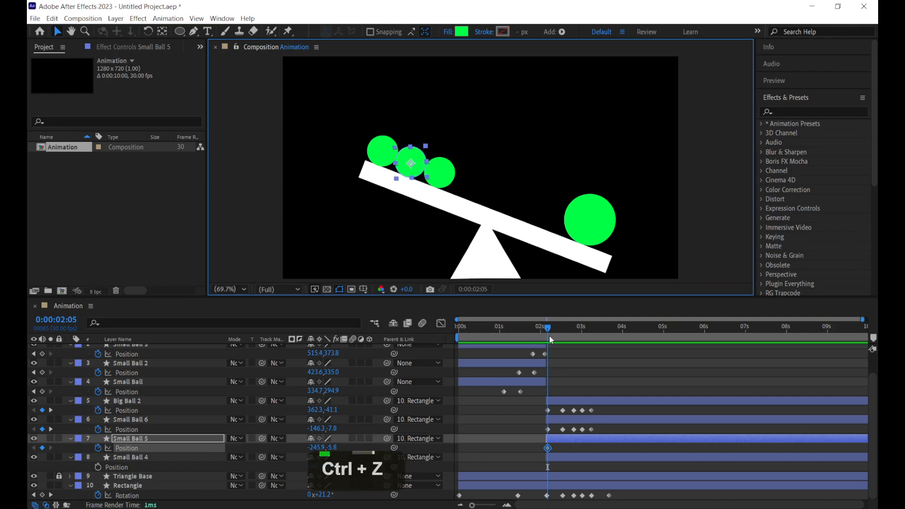
Slide Small Ball 5 along the bar to about -268.5, -9.8 at 0:00:02:16, -219.8, -8.4 at 0:00:02:24 and -244.3, -7.2 at 0:00:03:00
drag(556, 329, 565, 330)
drag(396, 202, 389, 204)
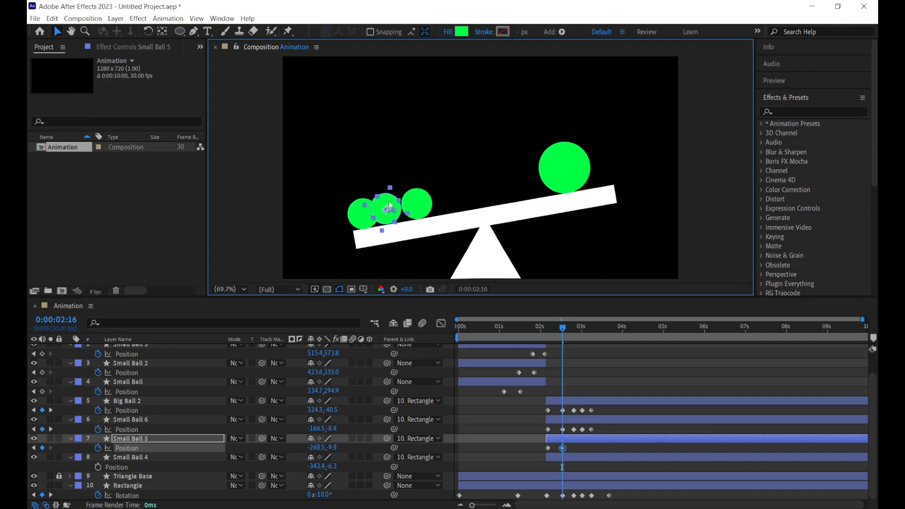
drag(570, 333, 574, 330)
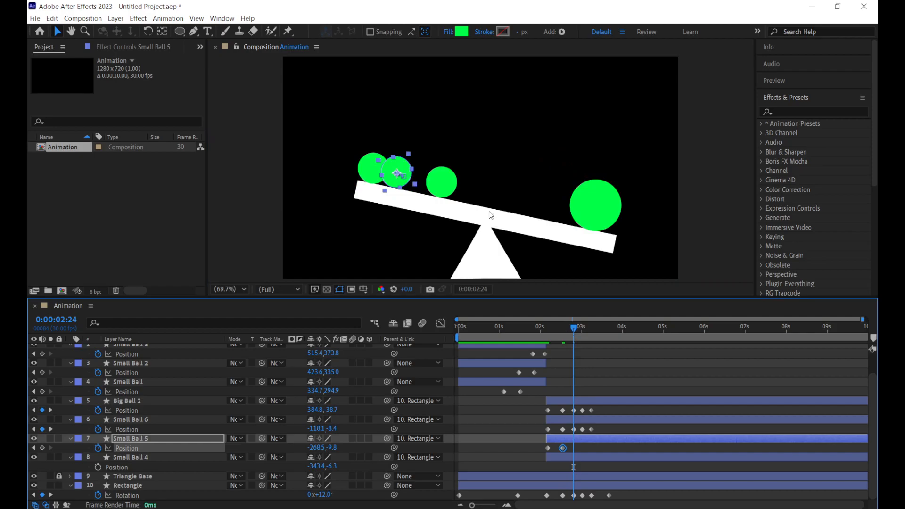
drag(406, 168, 415, 169)
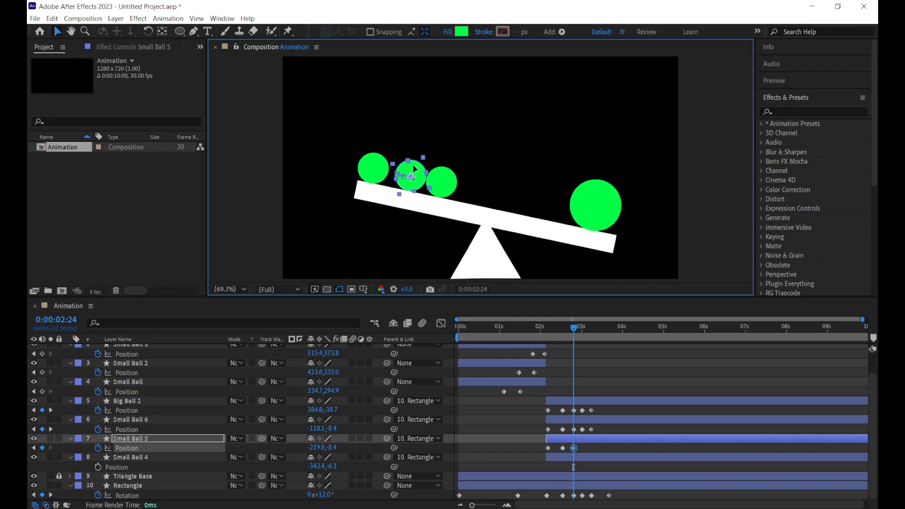
drag(574, 329, 583, 331)
drag(414, 205, 404, 203)
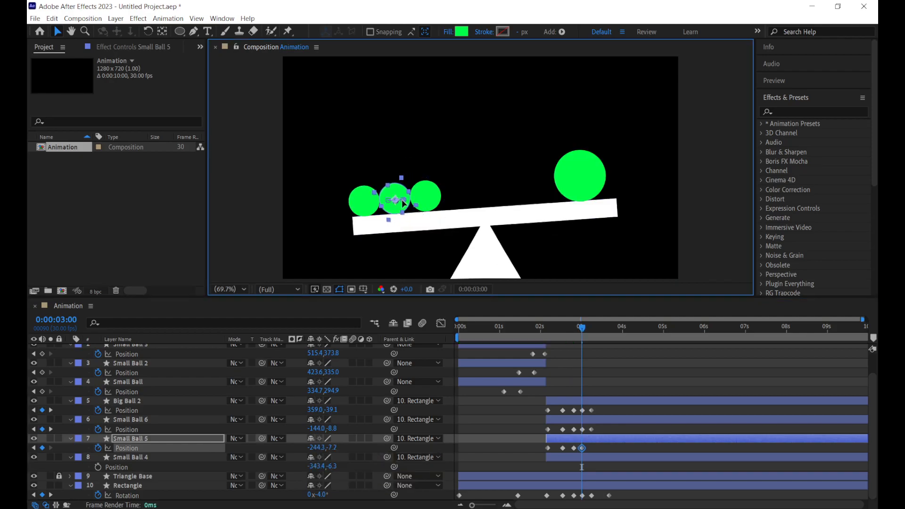
Copy Small Ball 5's first Position keyframe to 0:00:03:07 and preview the animation from 0:00:02:01
drag(583, 333, 586, 329)
click(551, 448)
key(ctrl+c)
key(ctrl+v)
click(542, 329)
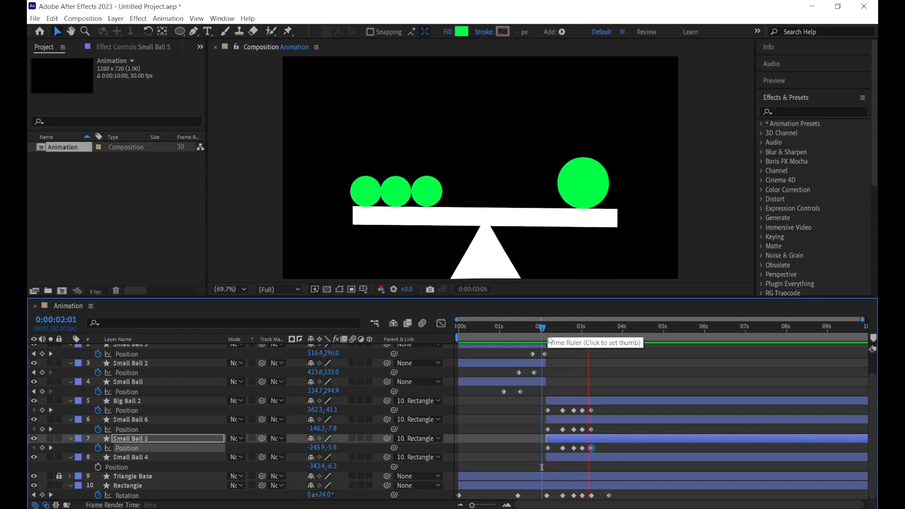
key(space)
Keyframe Small Ball 4's Position at 0:00:02:05, then slide it to about -382.8, -6.0 at 0:00:02:16
click(548, 330)
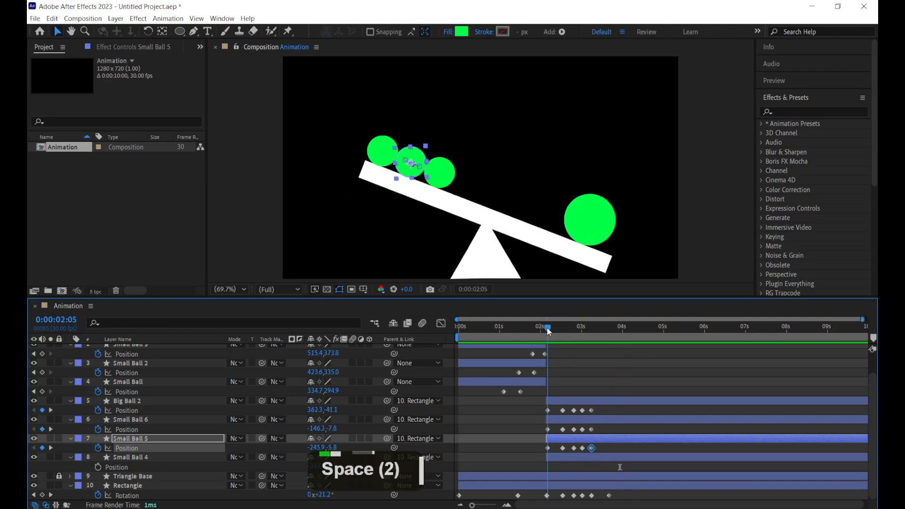
click(115, 459)
click(98, 468)
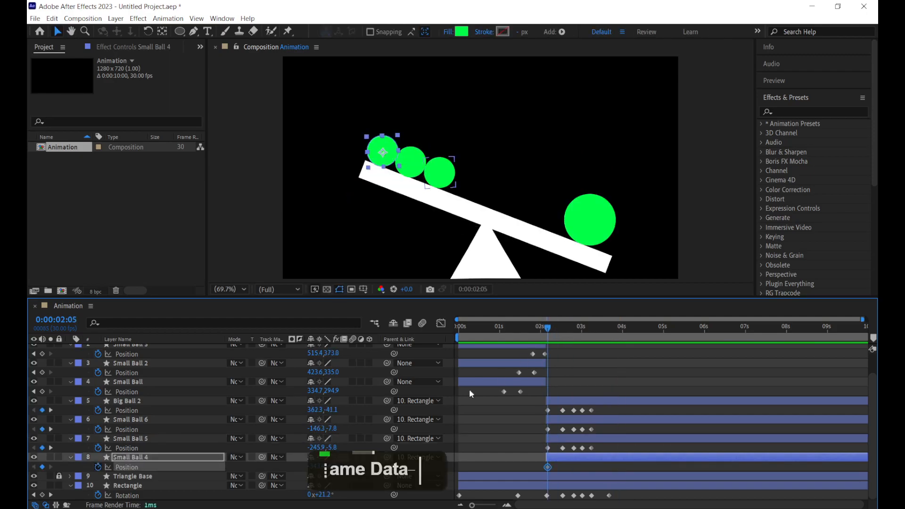
click(561, 330)
drag(365, 225, 360, 220)
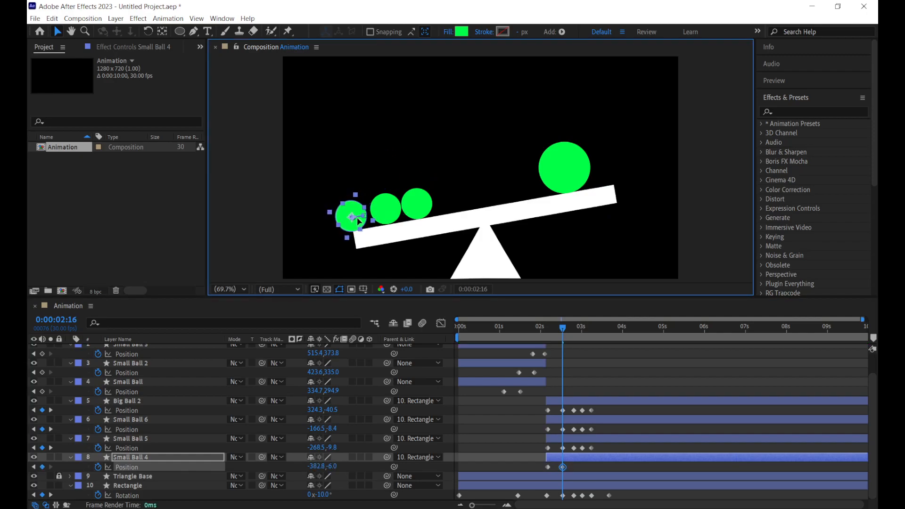
Move Small Ball 4 to about -358.7, -36.4 at 0:00:02:24 and about -345.0, -6.6 at 0:00:03:00
click(572, 329)
drag(367, 162, 376, 156)
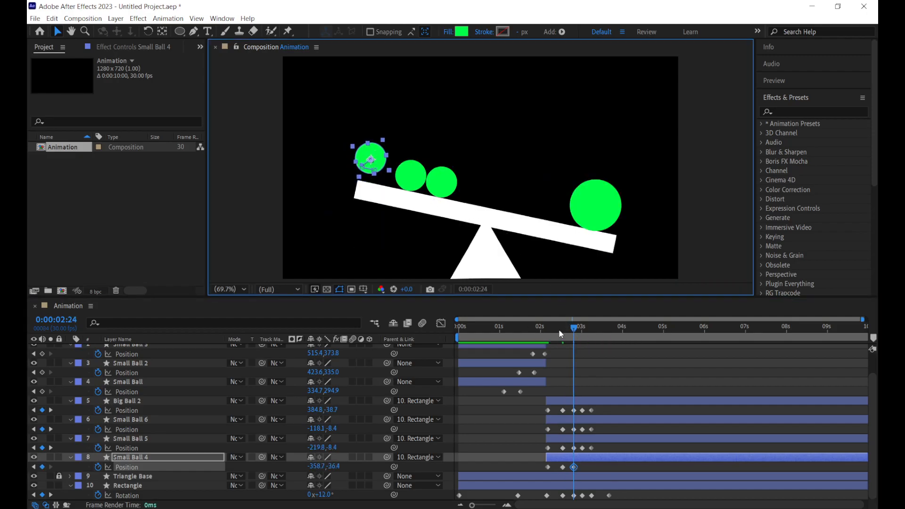
drag(554, 330, 582, 333)
drag(365, 196, 371, 194)
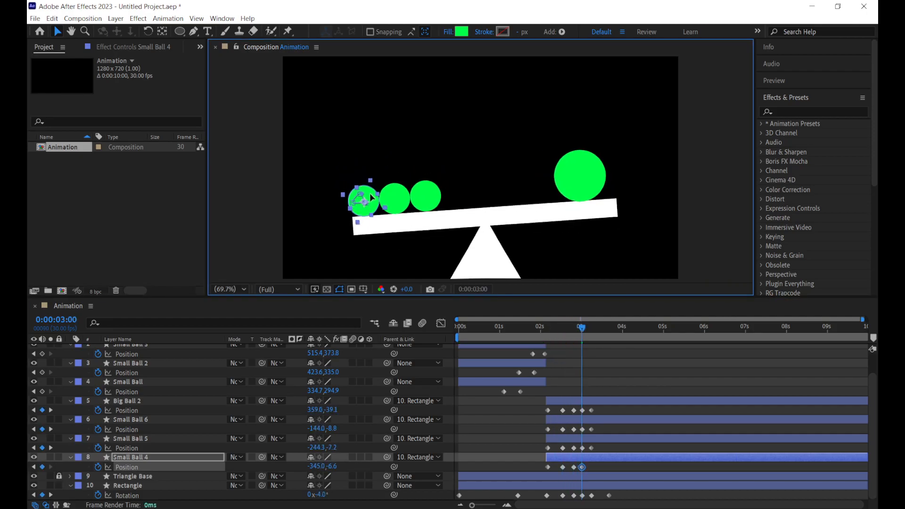
Copy Small Ball 4's first Position keyframe to 0:00:03:07 and move the ball to about -357.9, -7.6 at 0:00:03:00
drag(584, 329, 592, 330)
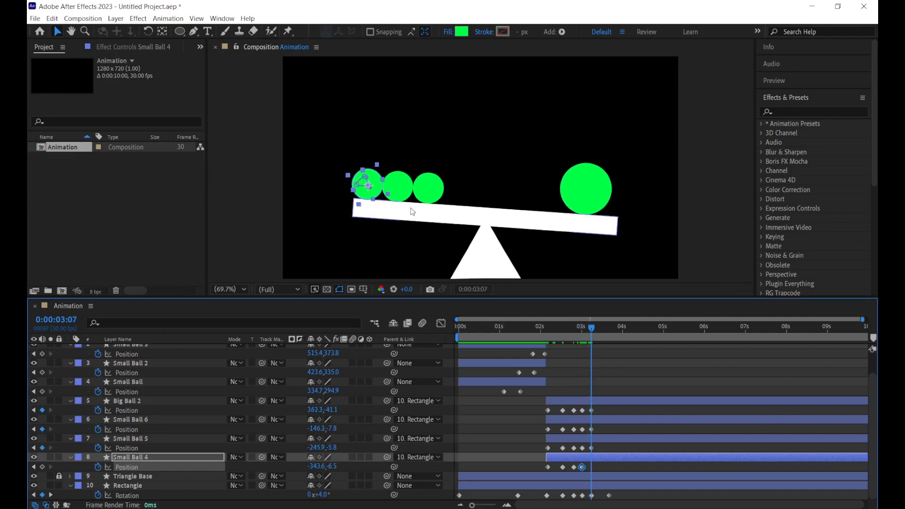
key(ctrl+c)
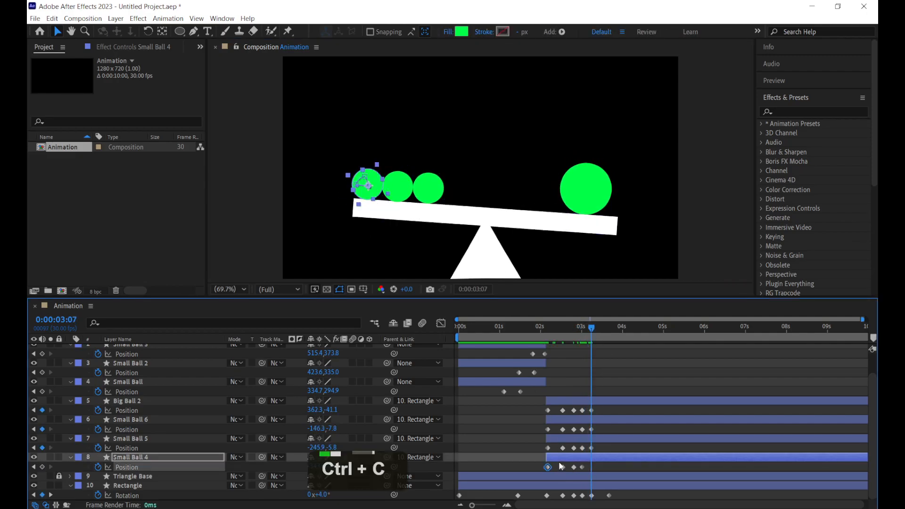
key(ctrl+v)
drag(587, 333, 578, 330)
drag(376, 206, 371, 206)
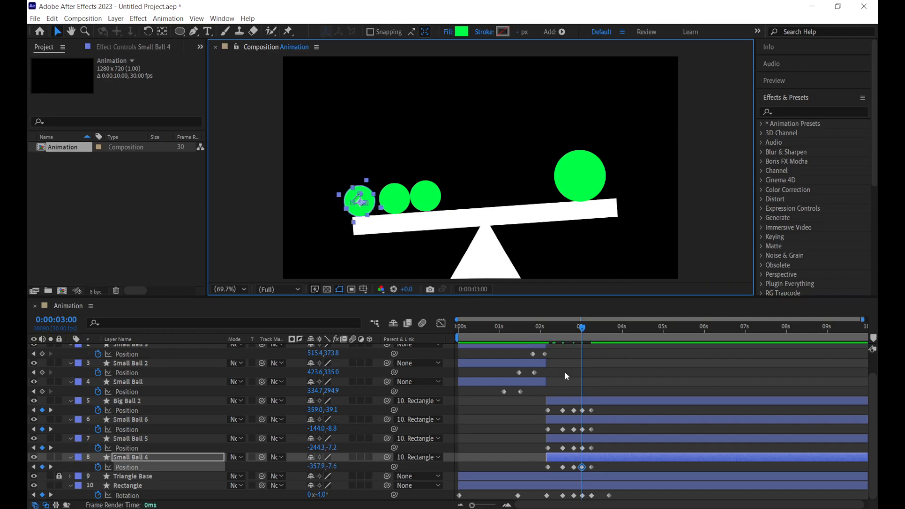
Preview the rocking from 0:00:02:02 and again from 0:00:01:07 to check the small balls' motion
click(547, 334)
key(space)
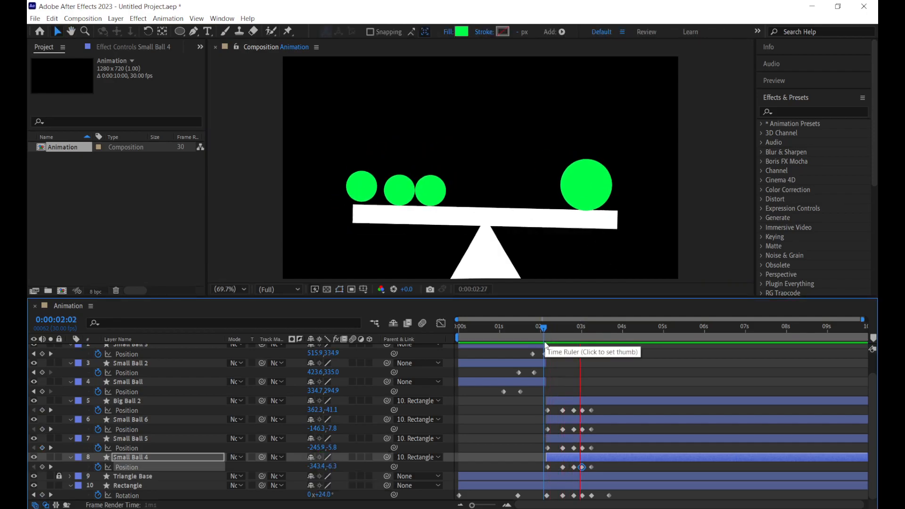
key(space)
click(508, 329)
key(space)
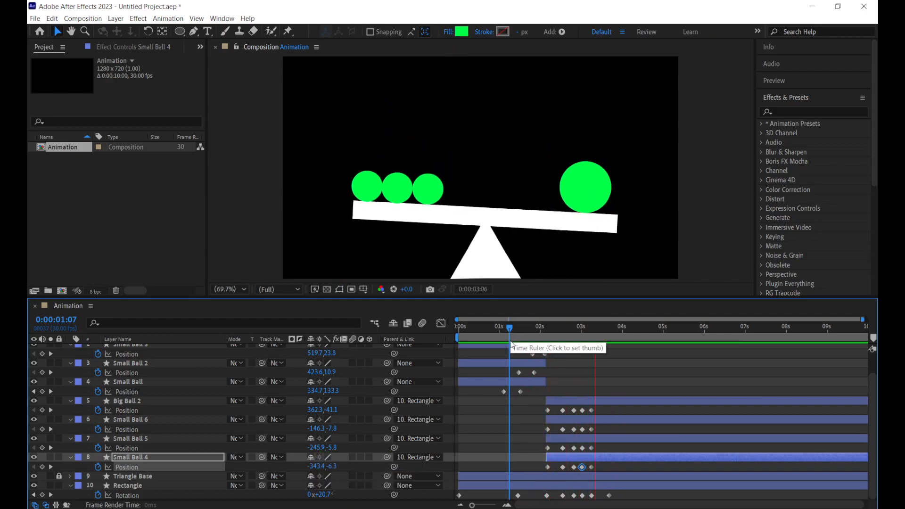
key(space)
Lift Small Ball 5 and Small Ball 6 slightly off the bar at 0:00:02:24
drag(557, 330, 574, 339)
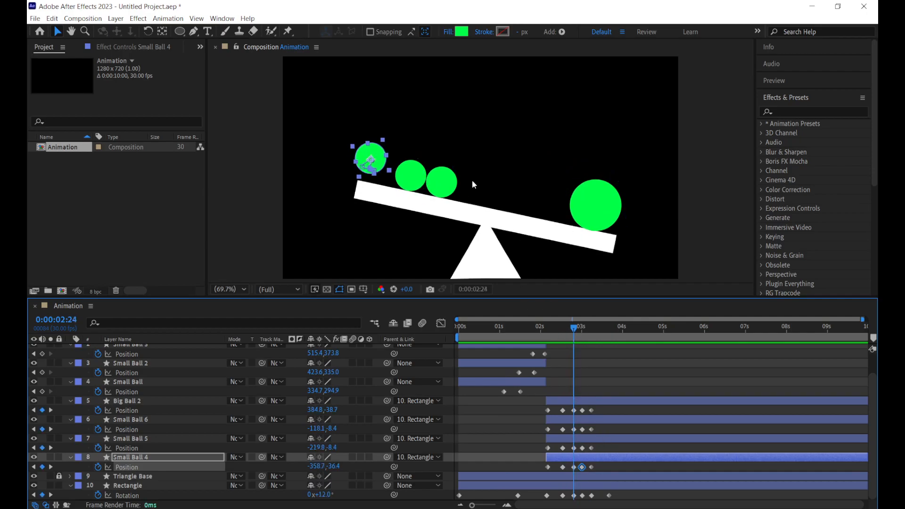
click(416, 180)
drag(416, 181, 403, 159)
click(443, 185)
At 0:00:03:00, slide Small Ball 5 to about -265.9, -7.3 and shift Small Ball 4 farther past the bar's outer end
drag(571, 333, 582, 332)
drag(408, 209, 397, 206)
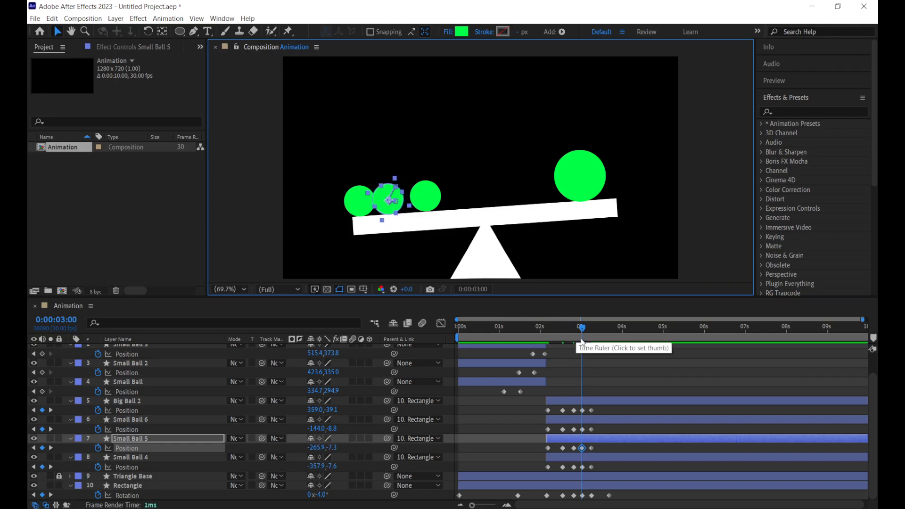
click(358, 202)
drag(357, 209, 351, 210)
Preview the ball drop and rocking from 0:00:01:15
drag(548, 329, 519, 332)
key(space)
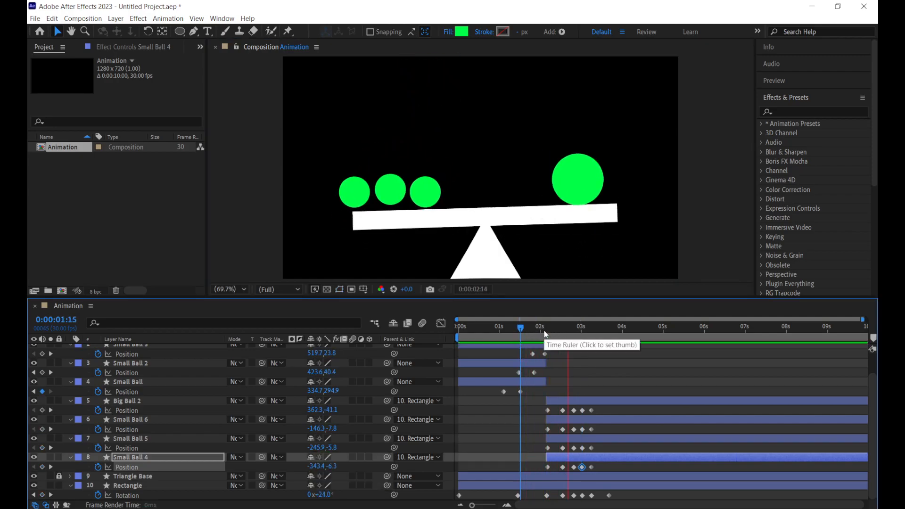
key(space)
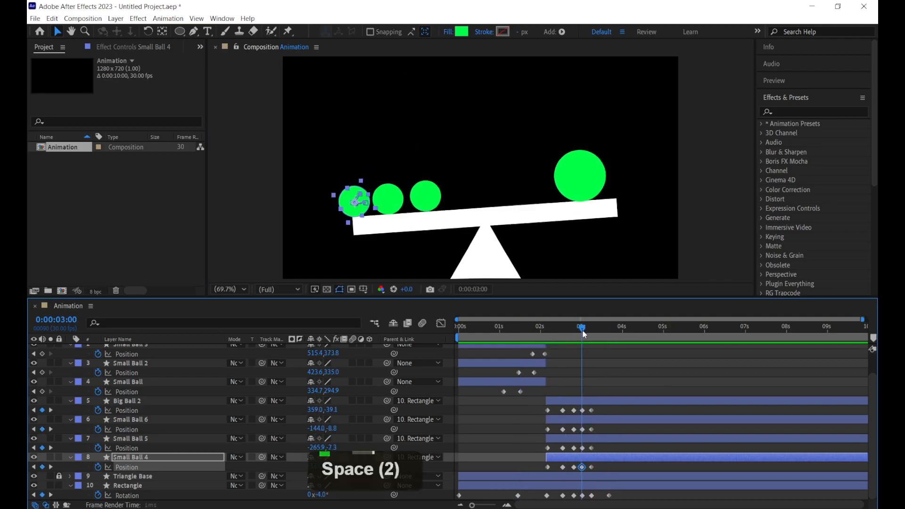
Shift the last Position keyframes of all four parented balls to line up with the bar's final Rotation keyframe
mouse_move(584, 332)
mouse_down()
mouse_move(571, 332)
mouse_move(593, 335)
mouse_up()
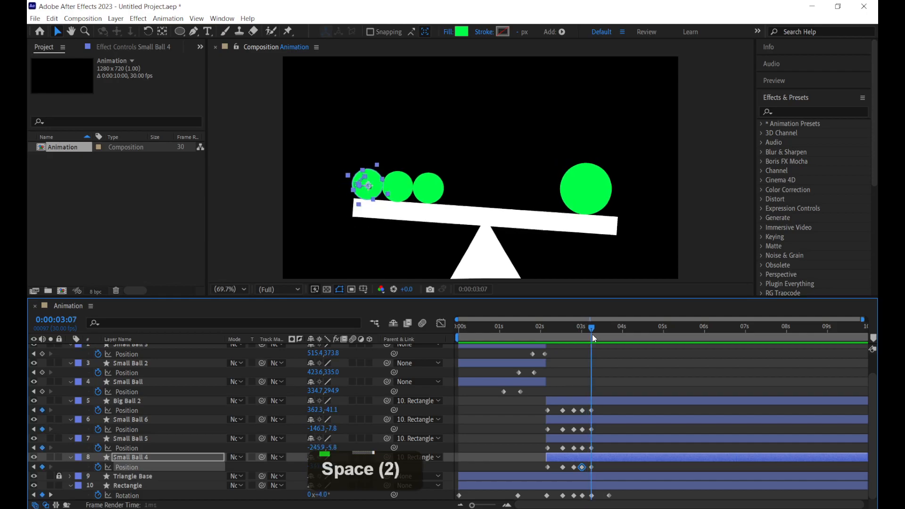
drag(599, 405, 593, 467)
drag(591, 414, 610, 412)
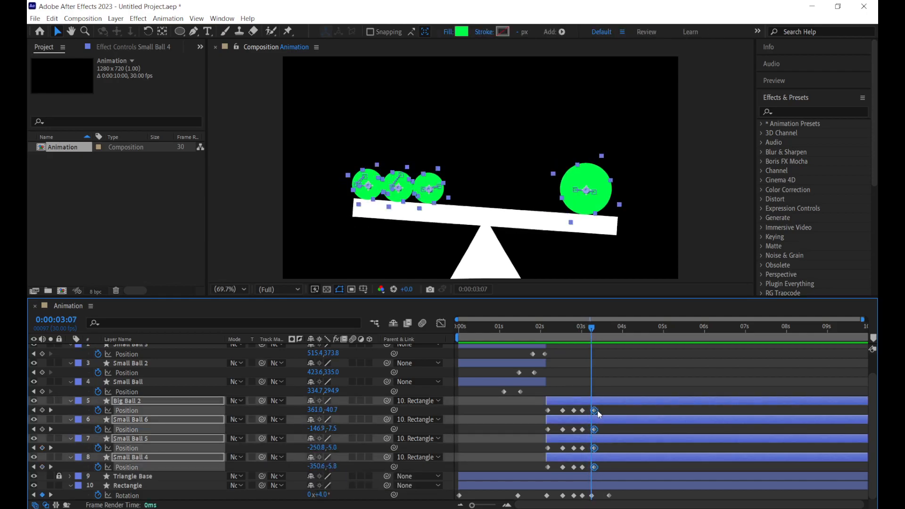
click(610, 378)
At 0:00:03:07, slide Small Ball 6 to about -136.7, -8.8, Small Ball 5 to -228.8, -7.3, Small Ball 4 to -325.8, -7.6 and Big Ball 2 to 378.6, -41.3
click(431, 187)
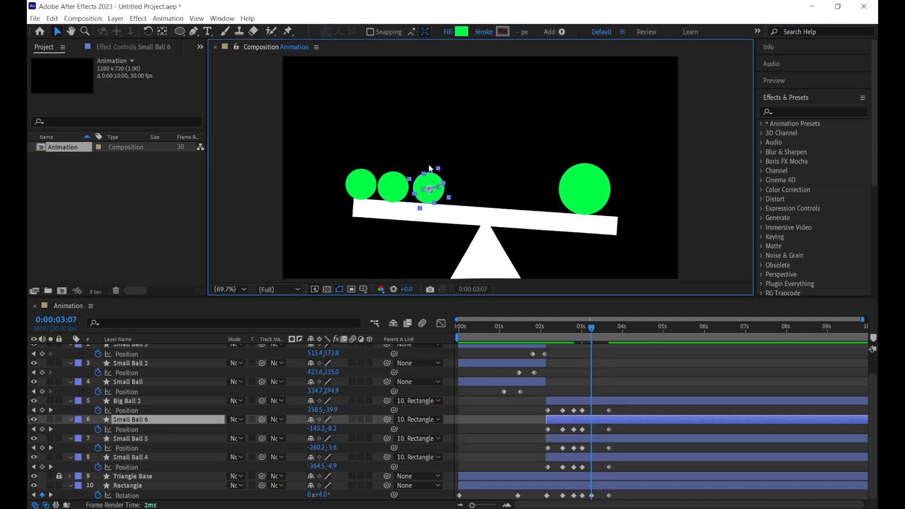
drag(432, 181, 383, 182)
key(Return)
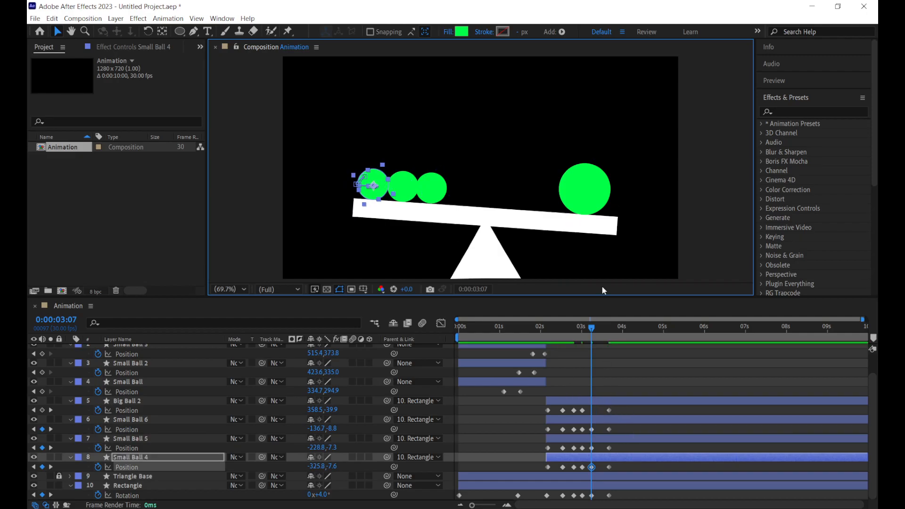
click(606, 401)
drag(596, 179, 601, 177)
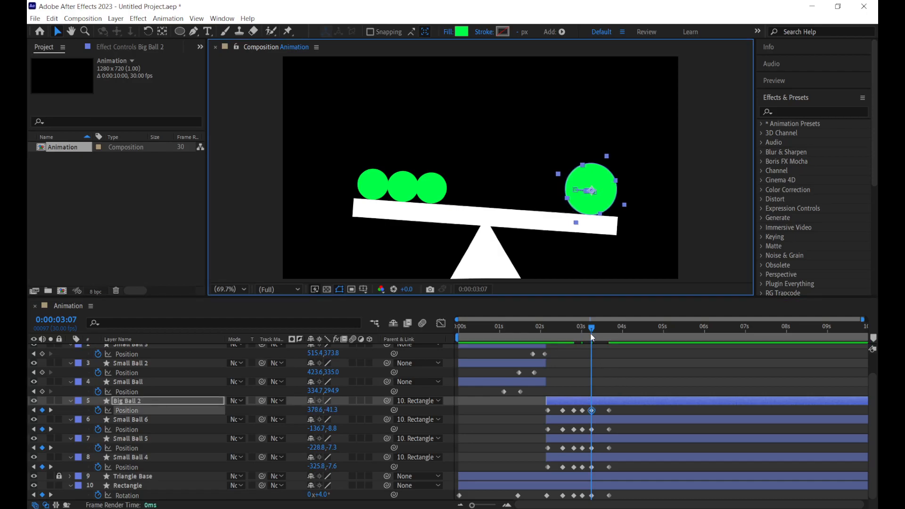
Shift the four balls' final Position keyframes and the bar's final Rotation keyframe together to just before the 4-second mark
drag(630, 412, 621, 496)
click(603, 392)
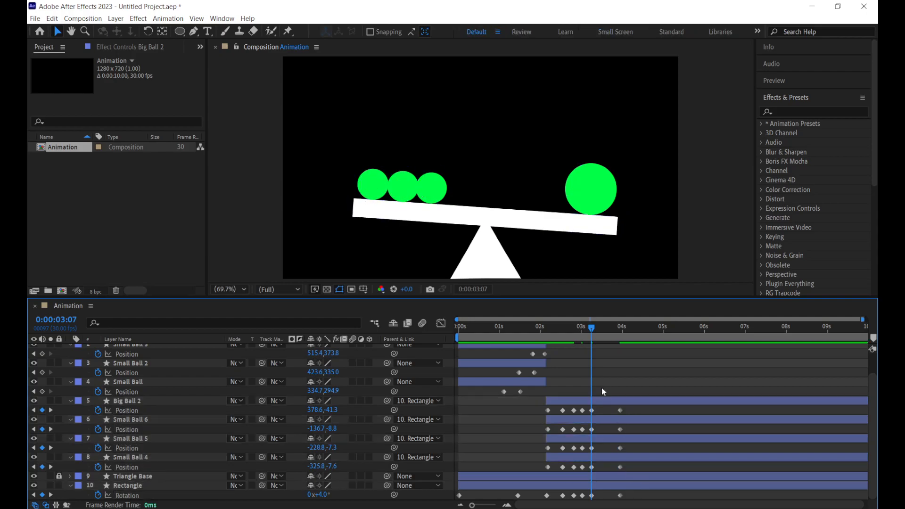
drag(612, 411, 638, 500)
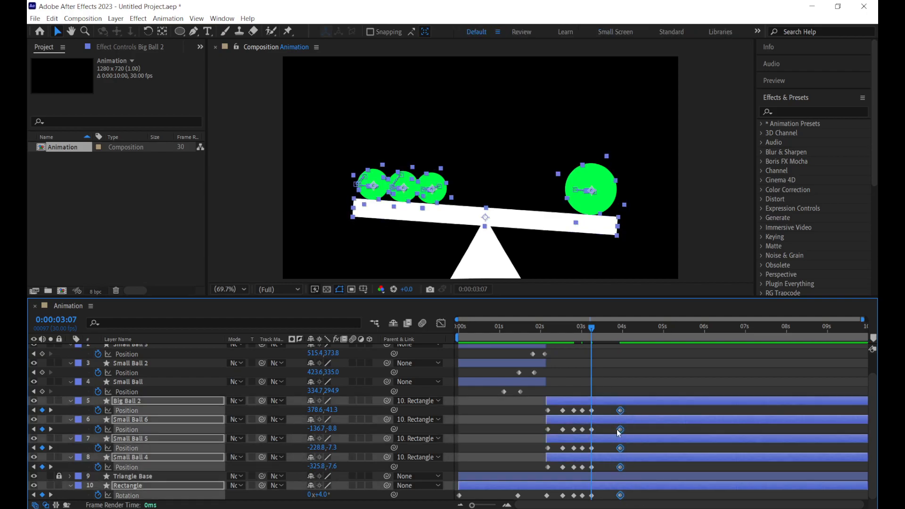
drag(622, 412, 618, 411)
Preview the whole seesaw animation from 0:00:00:00
double_click(583, 328)
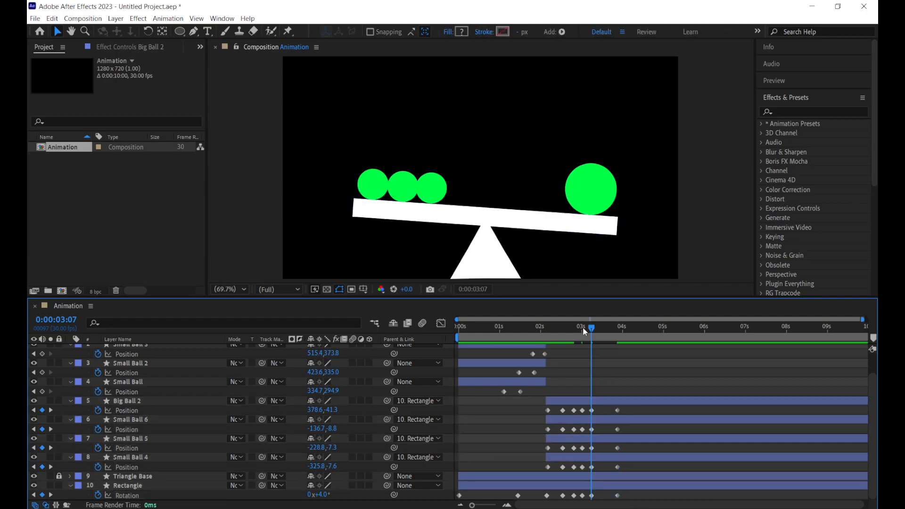
key(space)
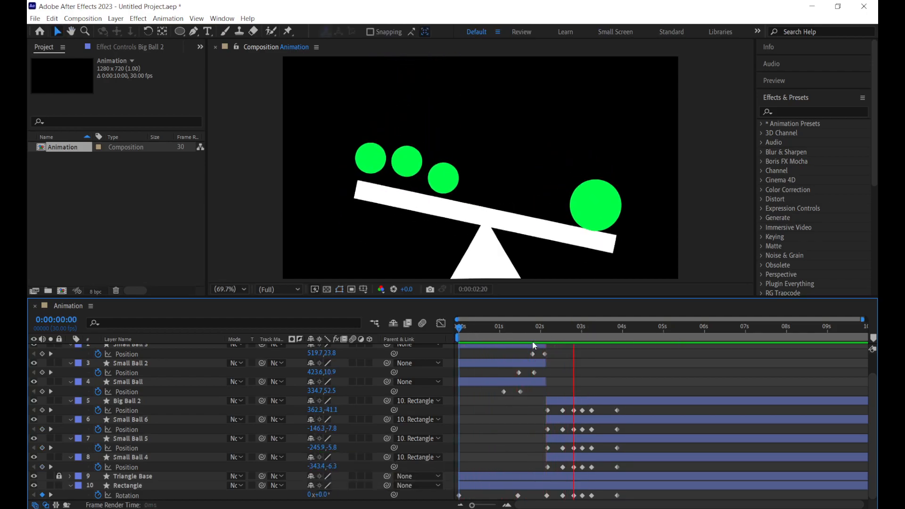
key(space)
At 0:00:03:00, slide Small Ball 4 inward, Small Ball 5 to about -228.7, -4.7 and Small Ball 6 to about -111.1, -6.5, then preview from 0:00:01:26
mouse_move(579, 329)
mouse_down()
mouse_move(592, 329)
mouse_move(563, 333)
mouse_move(583, 341)
mouse_up()
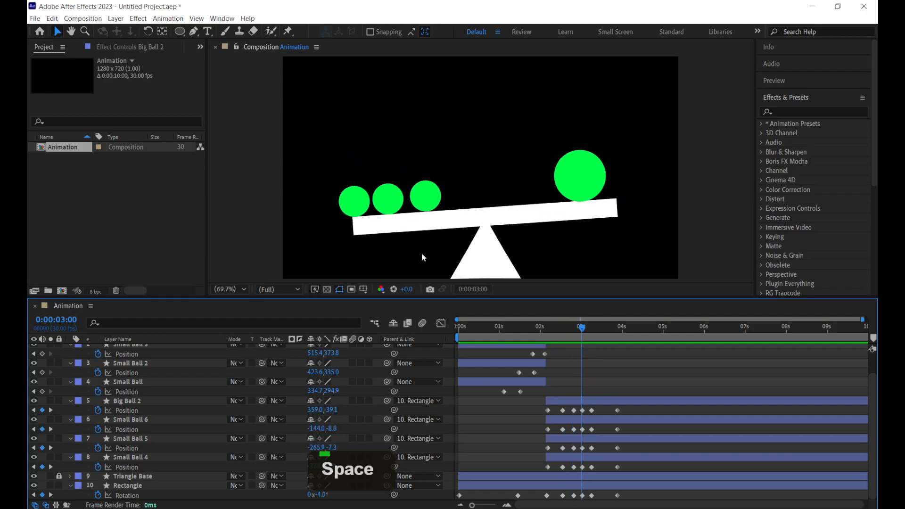
drag(359, 207, 444, 200)
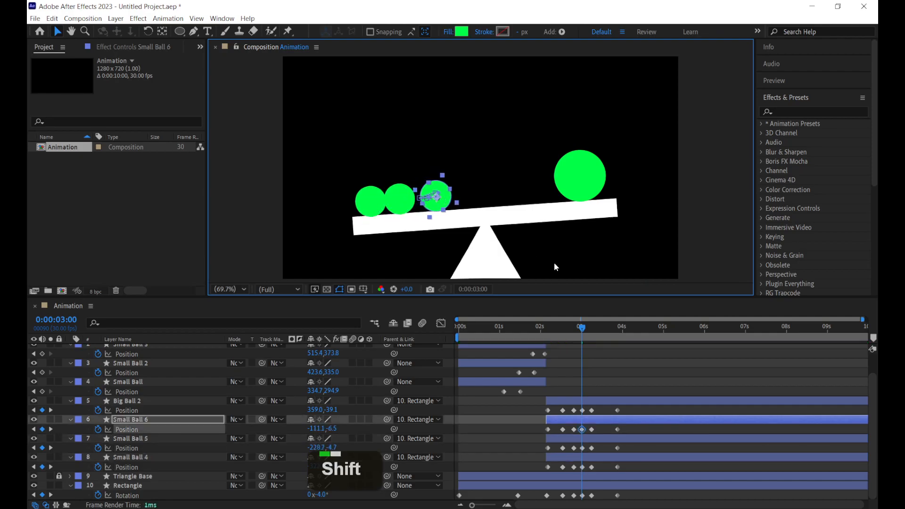
drag(579, 332, 536, 327)
key(space)
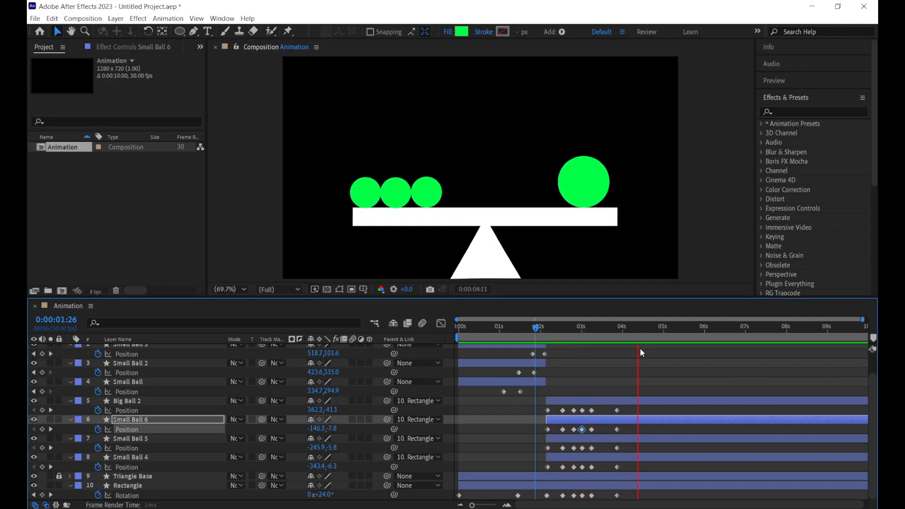
End the work area at 0:00:04:17 and play back the trimmed animation
key(space)
key(n)
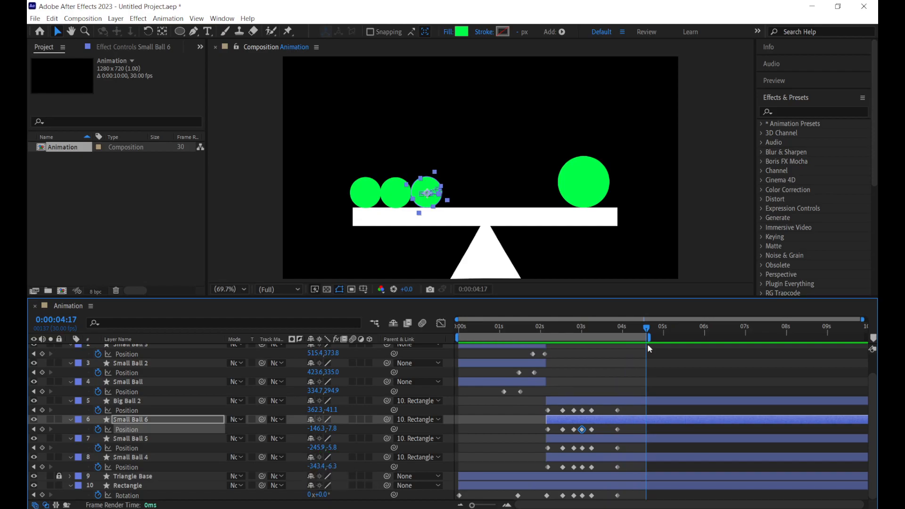
key(space)
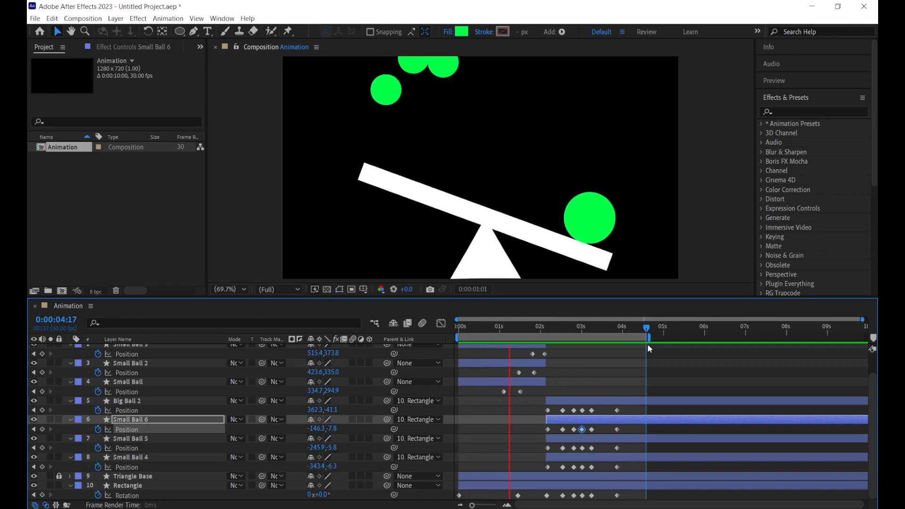